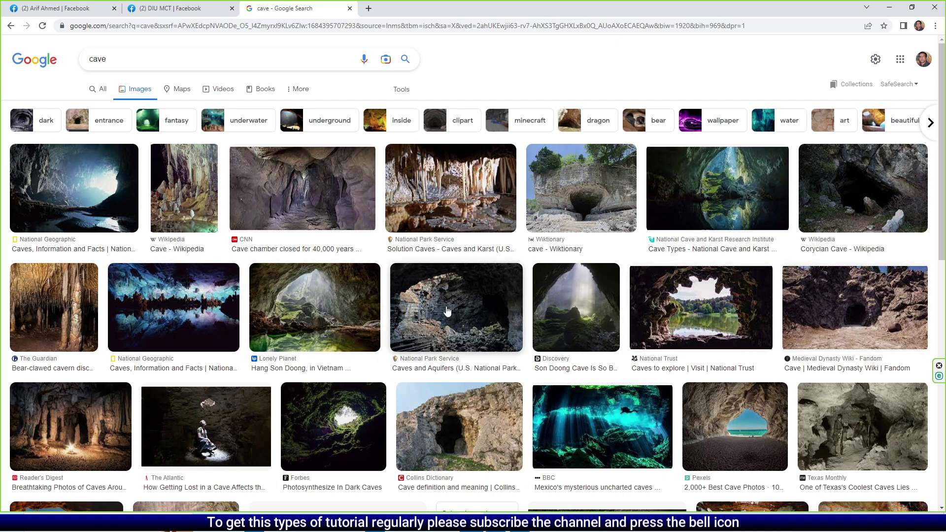
Step: Examine cave photos in the image results, previewing the National Park Service and National Geographic pictures for reference
{"action": "left_click", "coordinate": [457, 326]}
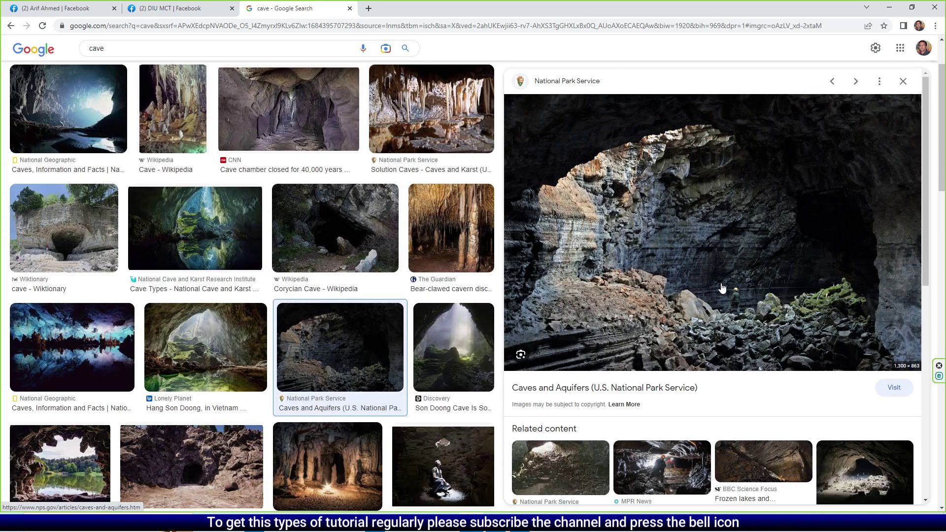
{"action": "scroll", "coordinate": [722, 289], "scroll_direction": "down", "scroll_amount": 3}
{"action": "left_click", "coordinate": [766, 436]}
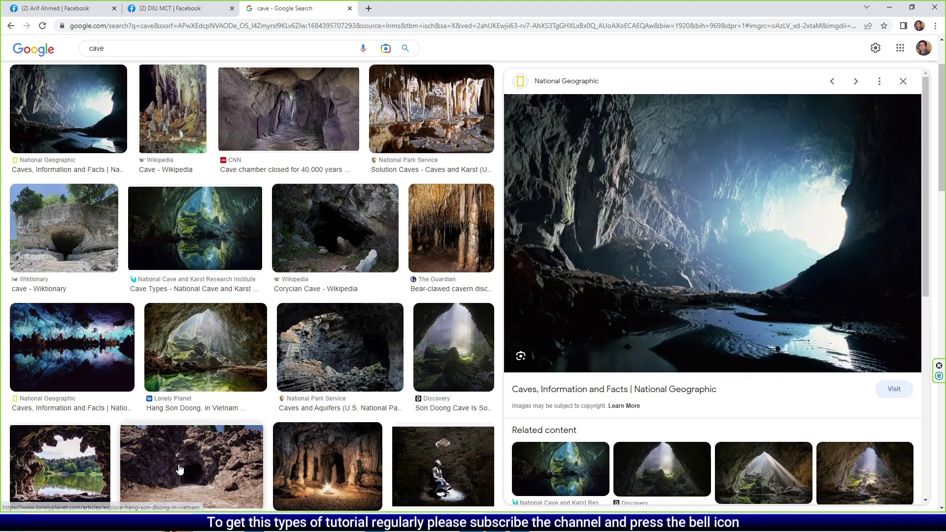
{"action": "scroll", "coordinate": [240, 393], "scroll_direction": "down", "scroll_amount": 4}
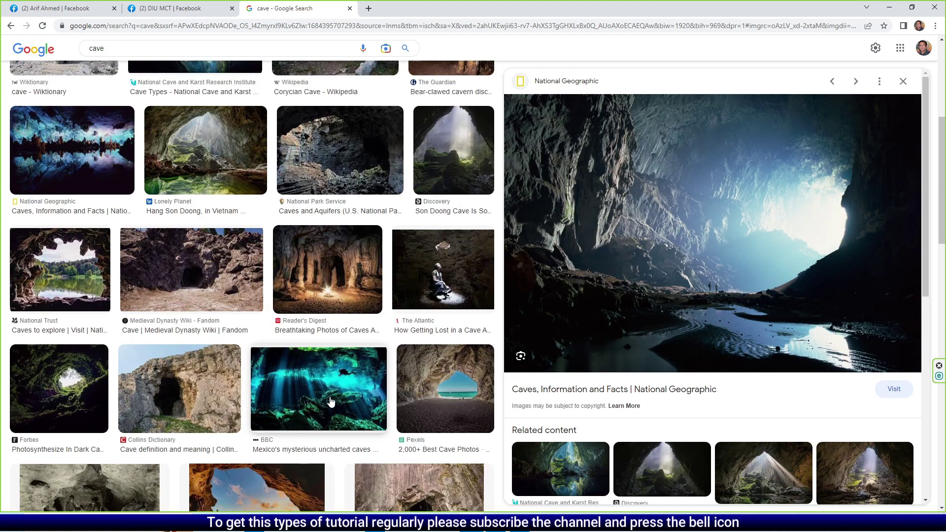
{"action": "scroll", "coordinate": [325, 409], "scroll_direction": "down", "scroll_amount": 4}
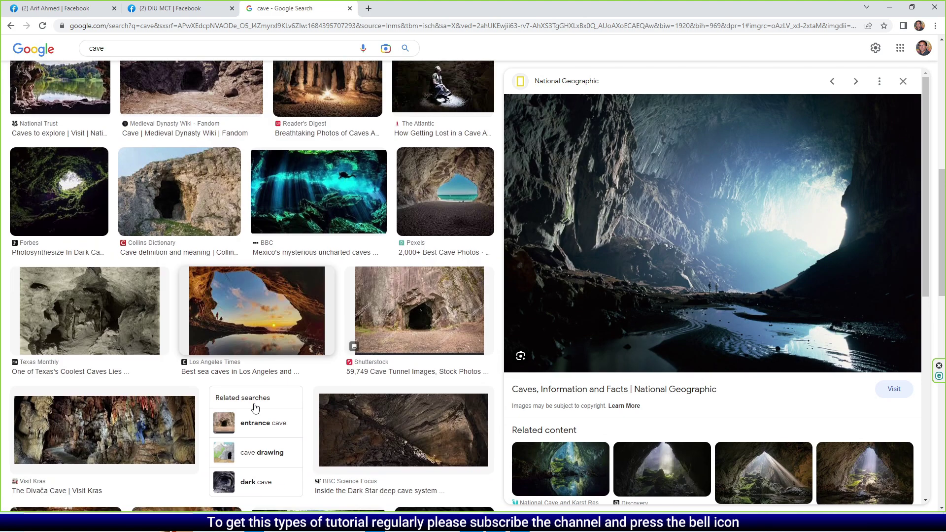
Step: Examine the Los Angeles Times sea cave photo and its related sea cave images as reference for a cave opening
{"action": "left_click", "coordinate": [258, 337]}
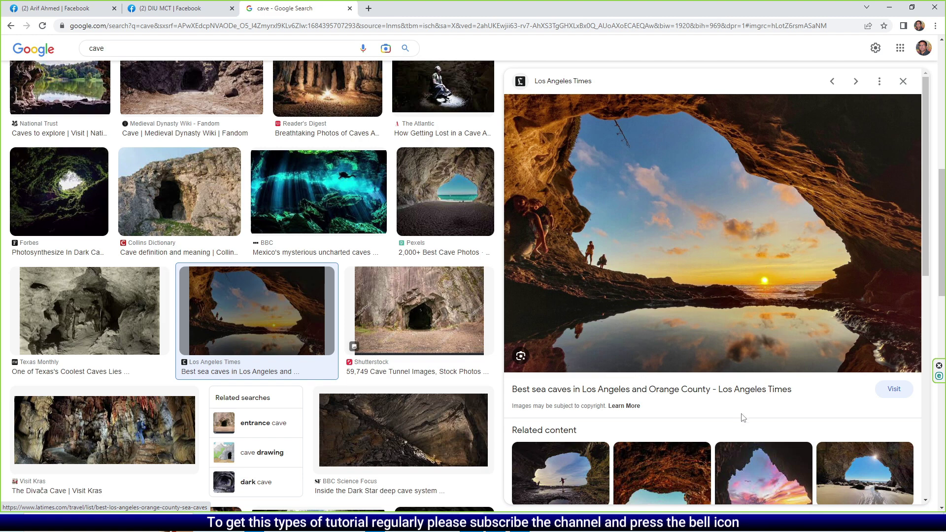
{"action": "scroll", "coordinate": [728, 459], "scroll_direction": "down", "scroll_amount": 2}
{"action": "scroll", "coordinate": [641, 409], "scroll_direction": "down", "scroll_amount": 2}
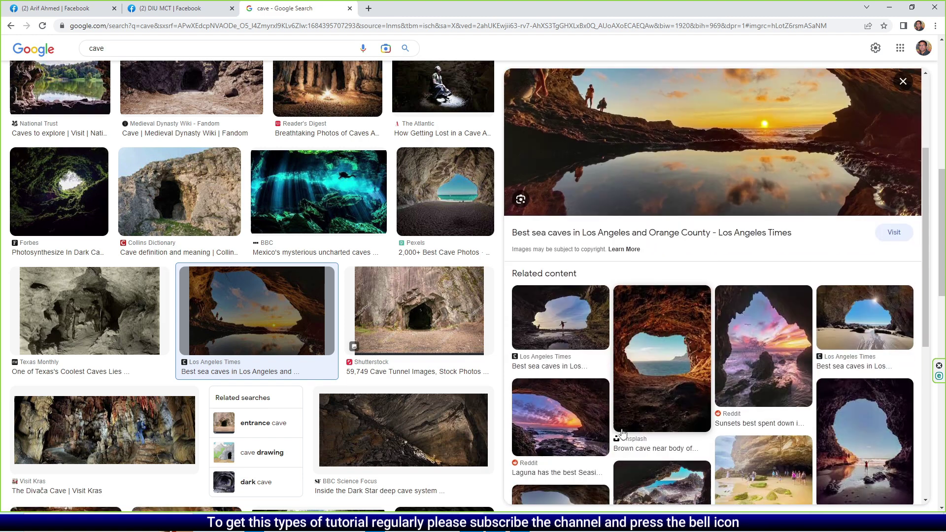
{"action": "left_click", "coordinate": [557, 391]}
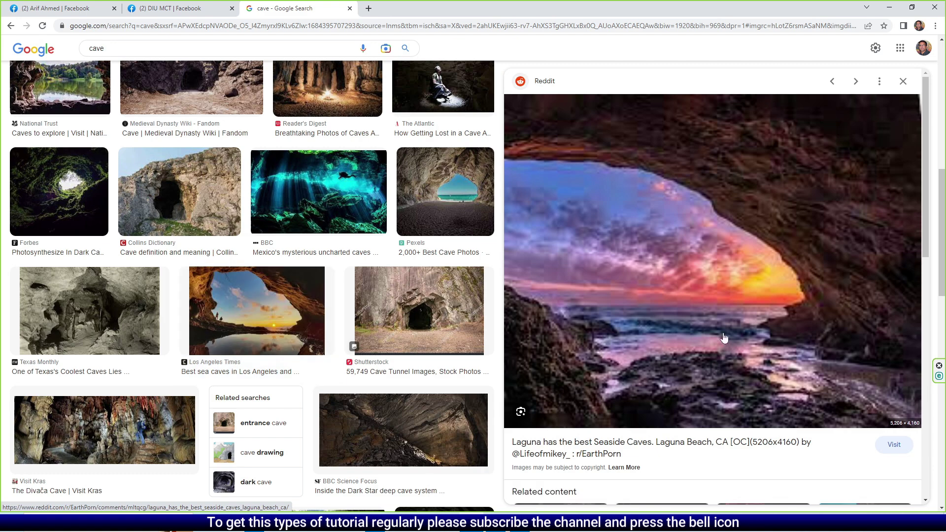
{"action": "scroll", "coordinate": [730, 355], "scroll_direction": "down", "scroll_amount": 3}
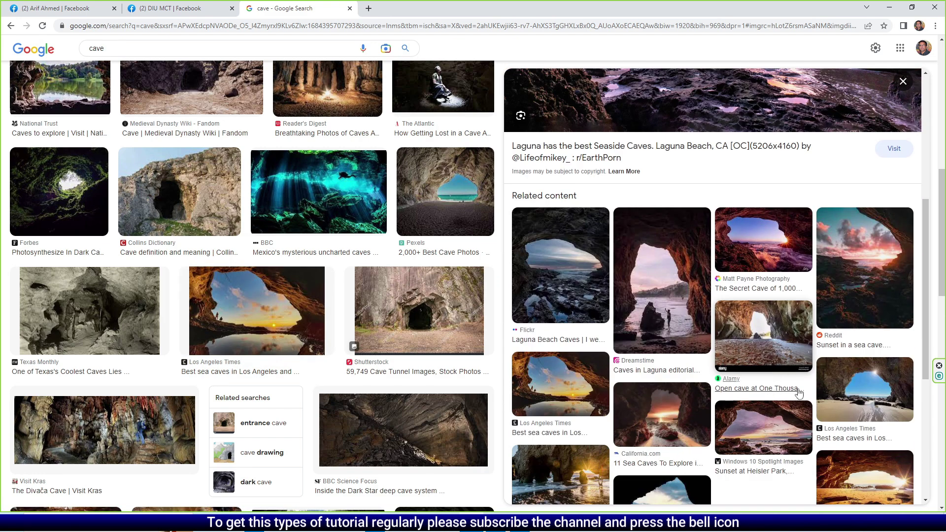
{"action": "left_click", "coordinate": [560, 389]}
{"action": "scroll", "coordinate": [572, 370], "scroll_direction": "down", "scroll_amount": 5}
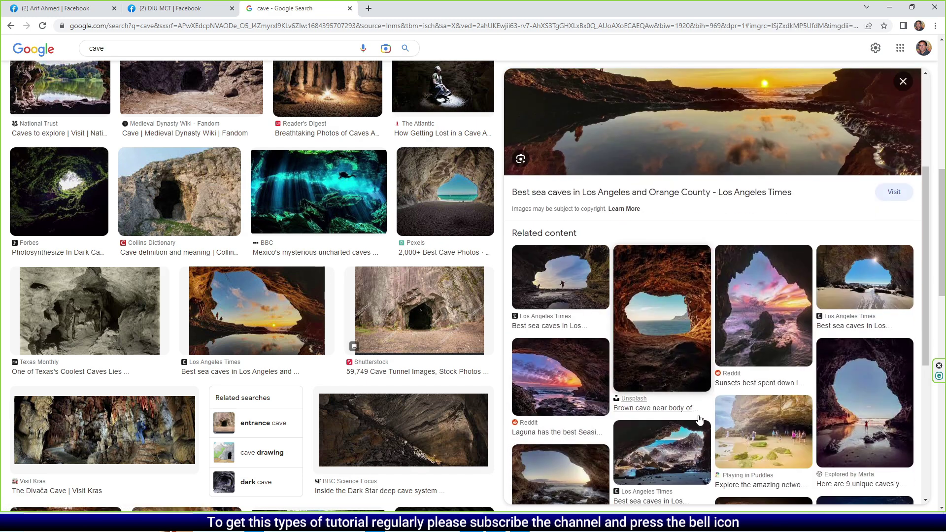
{"action": "left_click", "coordinate": [570, 345]}
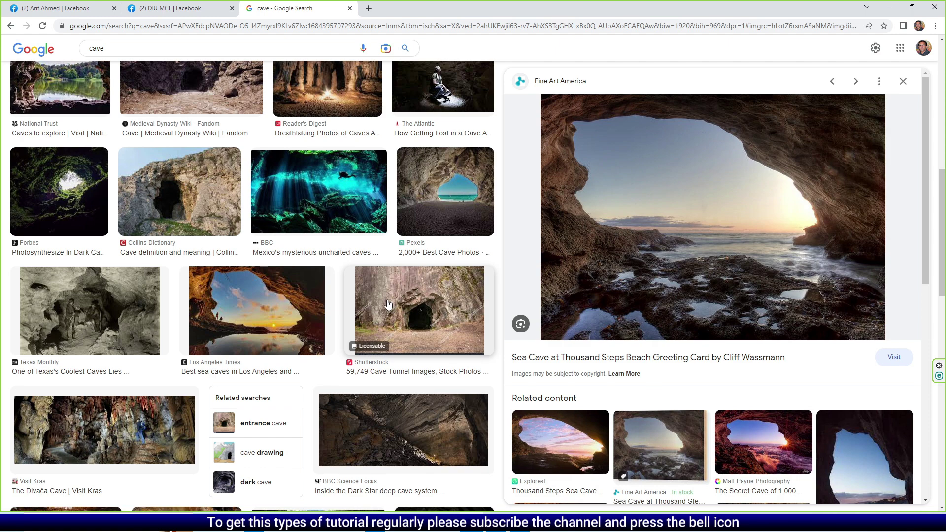
{"action": "scroll", "coordinate": [288, 293], "scroll_direction": "up", "scroll_amount": 3}
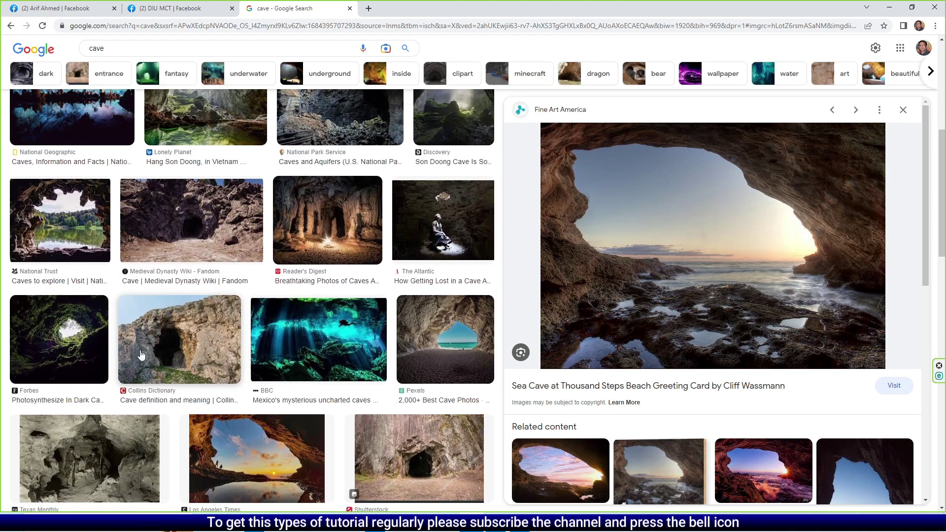
{"action": "scroll", "coordinate": [390, 266], "scroll_direction": "up", "scroll_amount": 3}
{"action": "scroll", "coordinate": [390, 266], "scroll_direction": "up", "scroll_amount": 3}
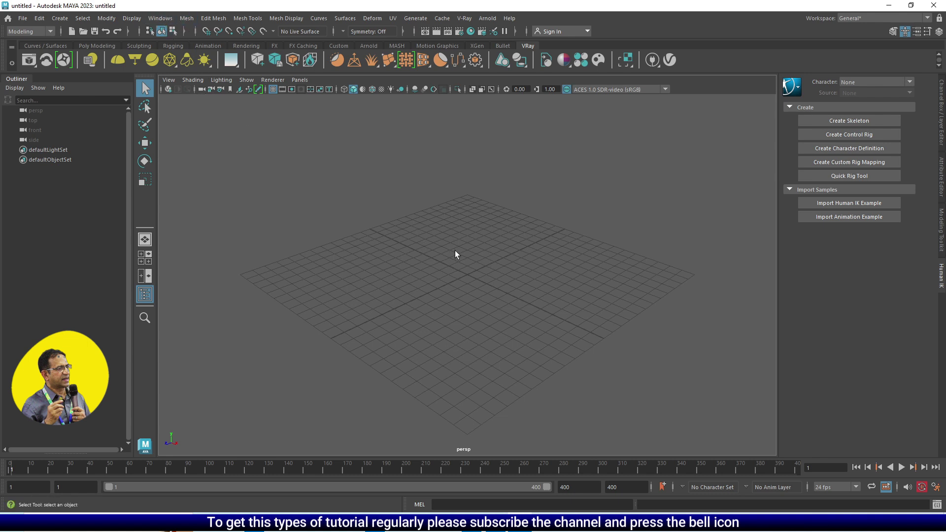
Step: In Maya, set the grid's length and width to 1000 units, grid lines every 100 units and subdivisions to 10
{"action": "left_click", "coordinate": [140, 19]}
{"action": "left_click", "coordinate": [303, 47]}
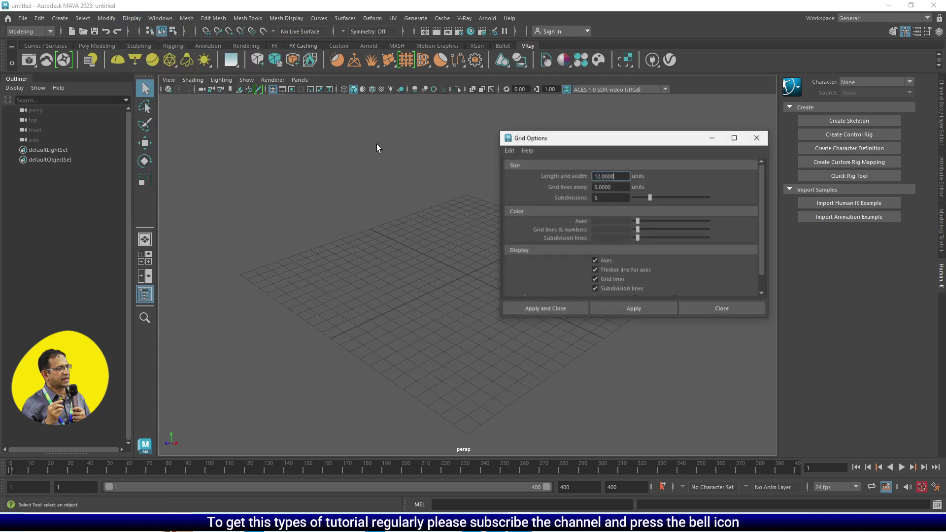
{"action": "left_click_drag", "start_coordinate": [631, 145], "coordinate": [478, 150]}
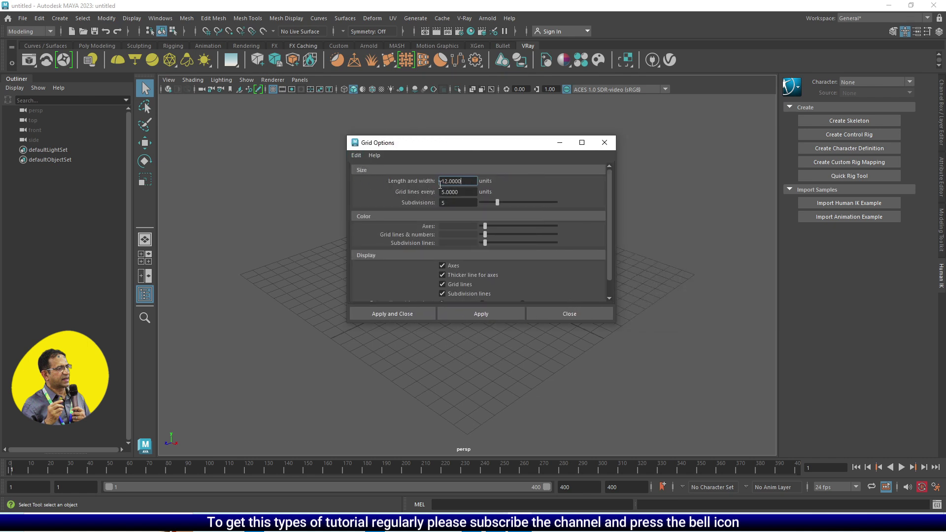
{"action": "left_click_drag", "start_coordinate": [466, 183], "coordinate": [391, 183]}
{"action": "type", "text": "1000"}
{"action": "left_click_drag", "start_coordinate": [469, 192], "coordinate": [411, 192]}
{"action": "type", "text": "100"}
{"action": "left_click", "coordinate": [444, 203]}
{"action": "type", "text": "10"}
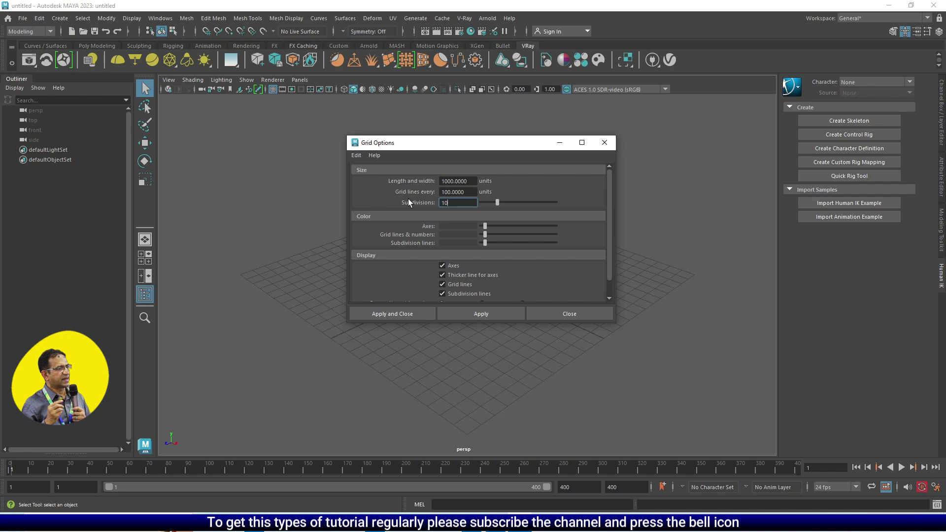
{"action": "left_click", "coordinate": [392, 314]}
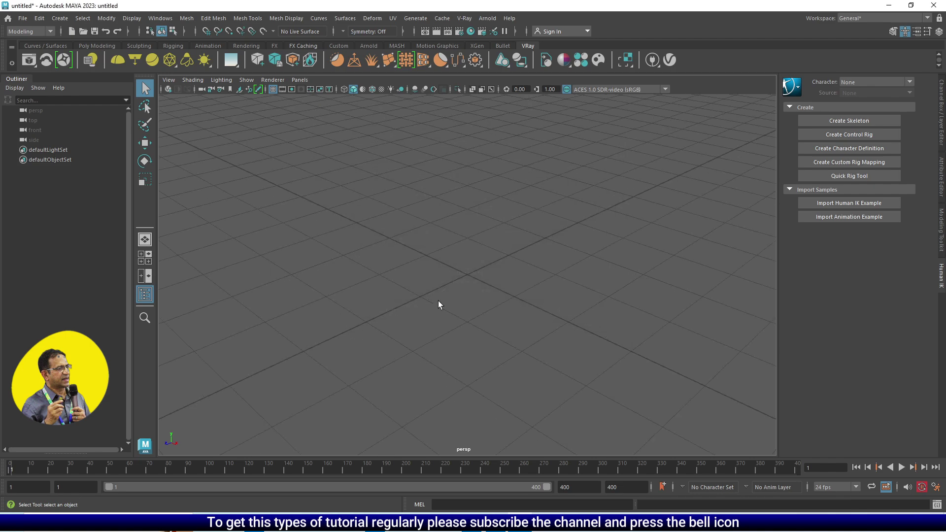
Step: Set the linear working unit to foot in the general application preferences and save them
{"action": "scroll", "coordinate": [460, 302], "scroll_direction": "down", "scroll_amount": 4}
{"action": "scroll", "coordinate": [462, 306], "scroll_direction": "up", "scroll_amount": 2}
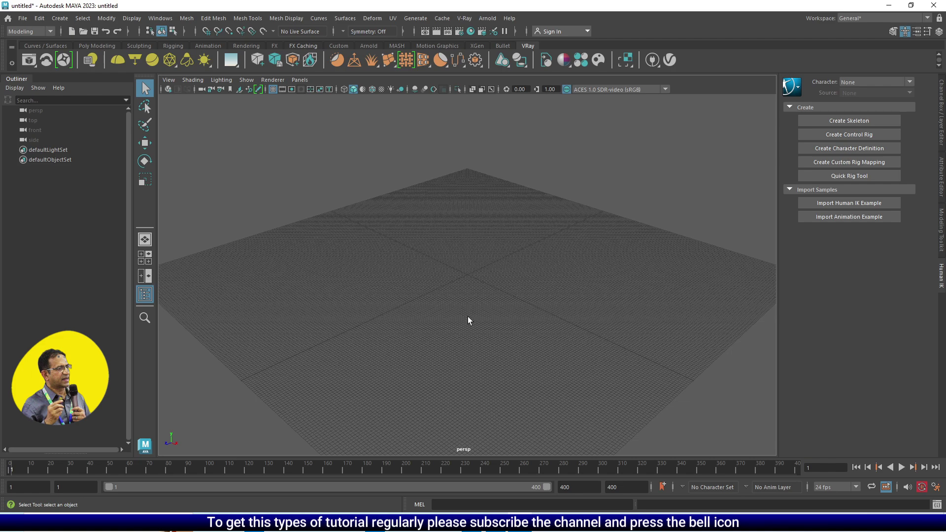
{"action": "left_click_drag", "start_coordinate": [490, 317], "coordinate": [360, 224], "text": "alt"}
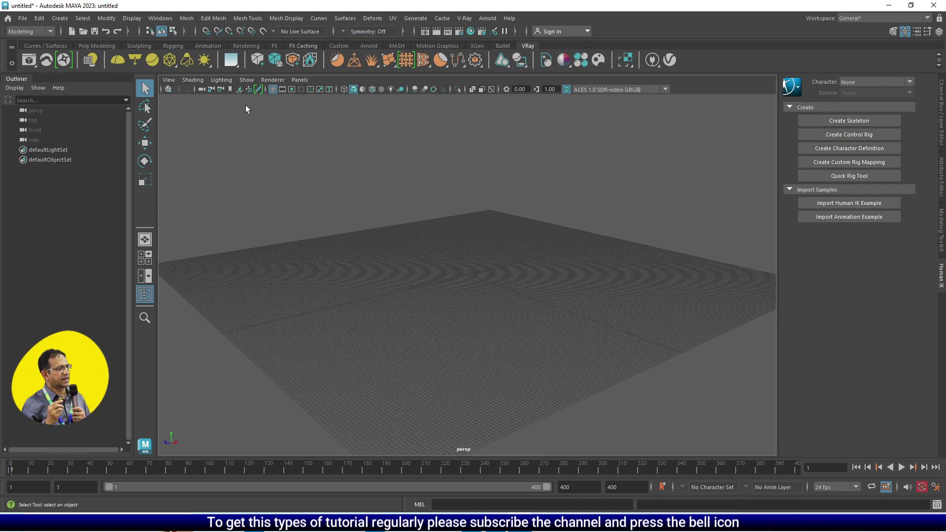
{"action": "left_click", "coordinate": [162, 19]}
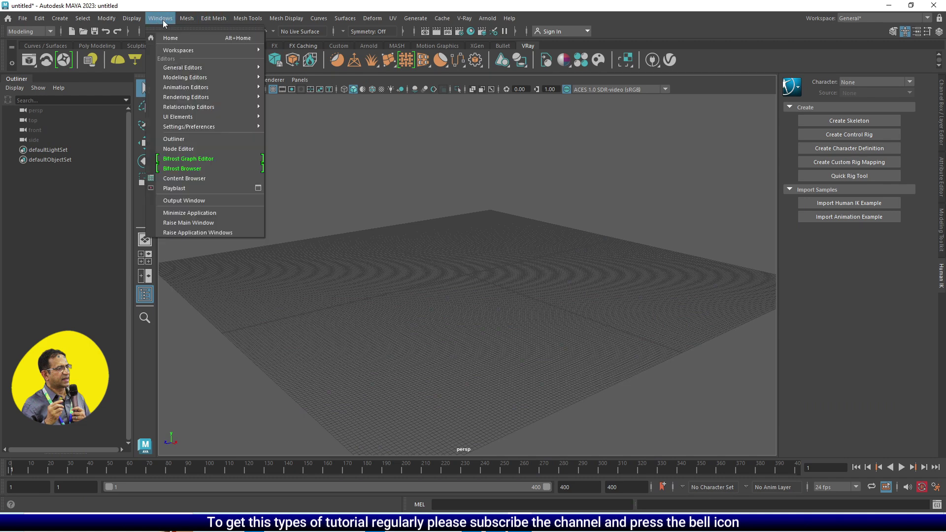
{"action": "mouse_move", "coordinate": [199, 127]}
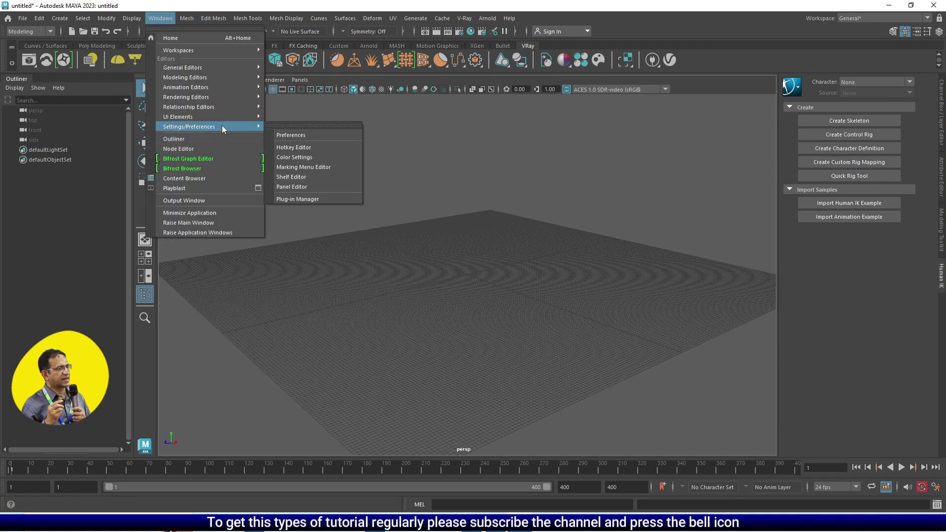
{"action": "left_click", "coordinate": [294, 136]}
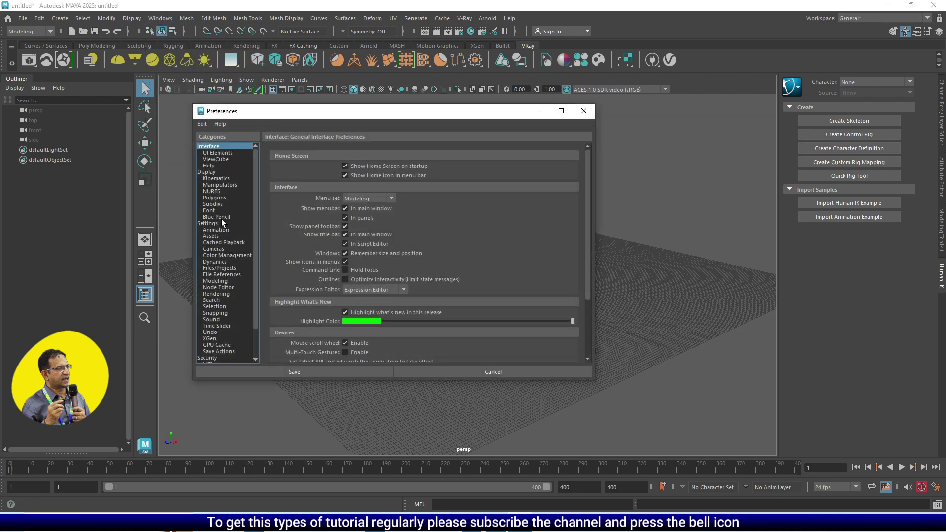
{"action": "left_click", "coordinate": [243, 223]}
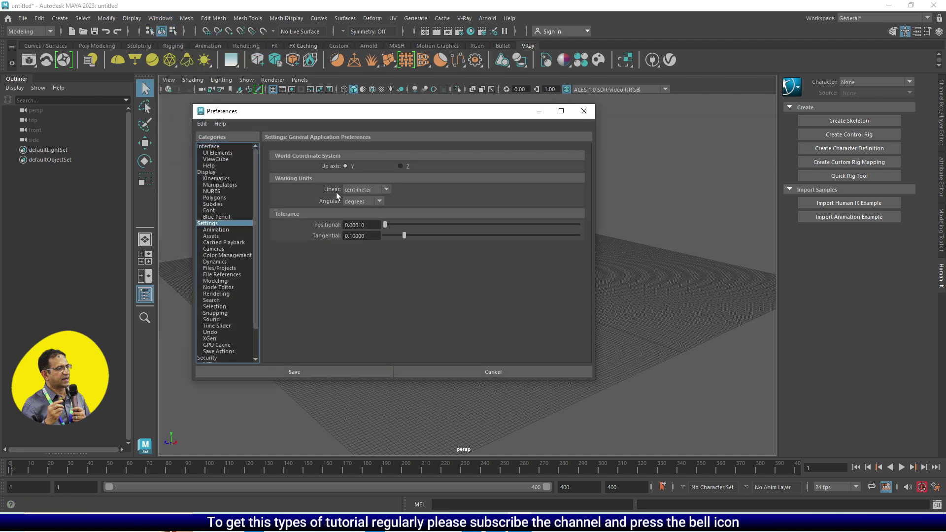
{"action": "left_click", "coordinate": [372, 190]}
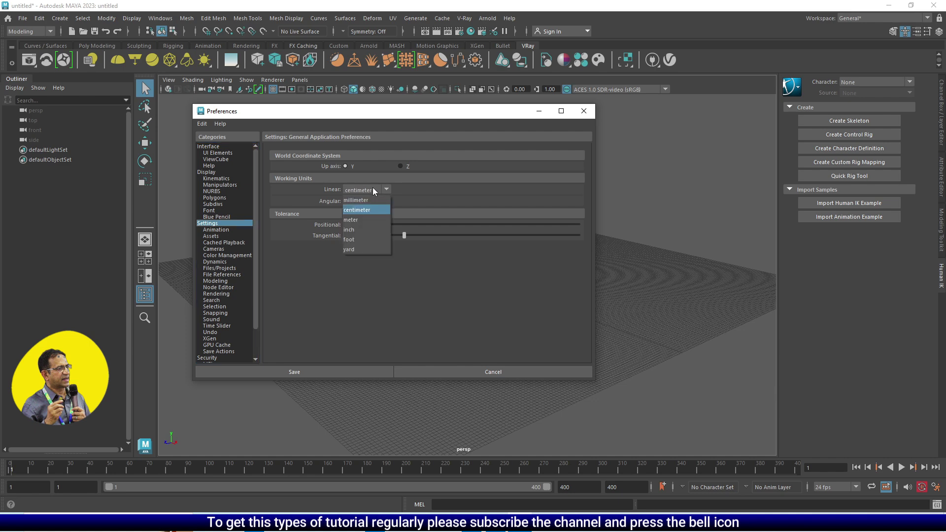
{"action": "left_click", "coordinate": [363, 240]}
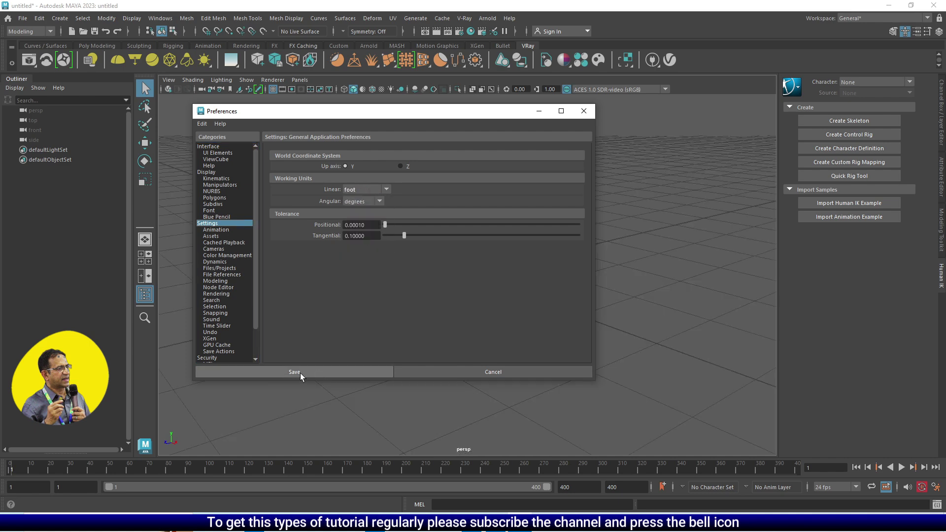
{"action": "left_click", "coordinate": [294, 372]}
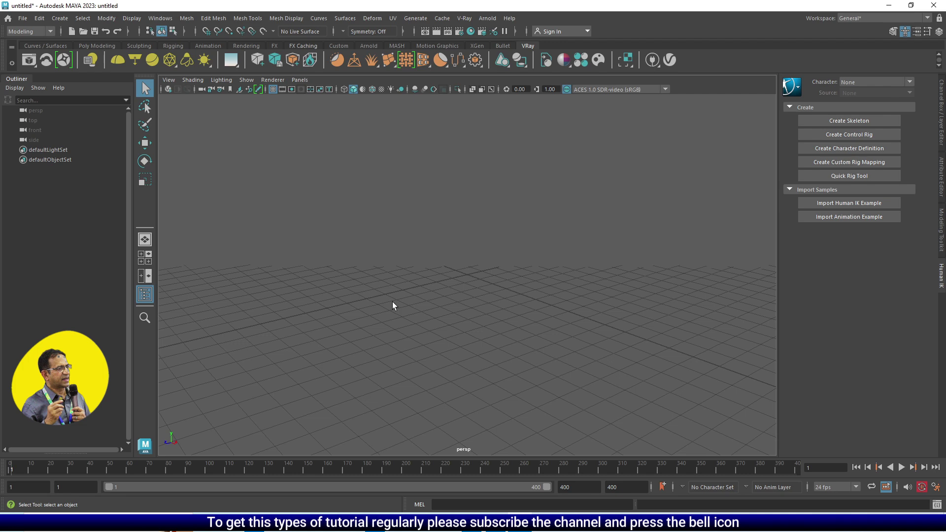
Step: Set the persp camera's far clip plane to 10000 and return to the Channel Box
{"action": "scroll", "coordinate": [392, 302], "scroll_direction": "up", "scroll_amount": 3}
{"action": "scroll", "coordinate": [393, 303], "scroll_direction": "down", "scroll_amount": 5}
{"action": "scroll", "coordinate": [387, 305], "scroll_direction": "up", "scroll_amount": 7}
{"action": "scroll", "coordinate": [435, 302], "scroll_direction": "down", "scroll_amount": 6}
{"action": "scroll", "coordinate": [470, 297], "scroll_direction": "down", "scroll_amount": 4}
{"action": "scroll", "coordinate": [465, 343], "scroll_direction": "up", "scroll_amount": 6}
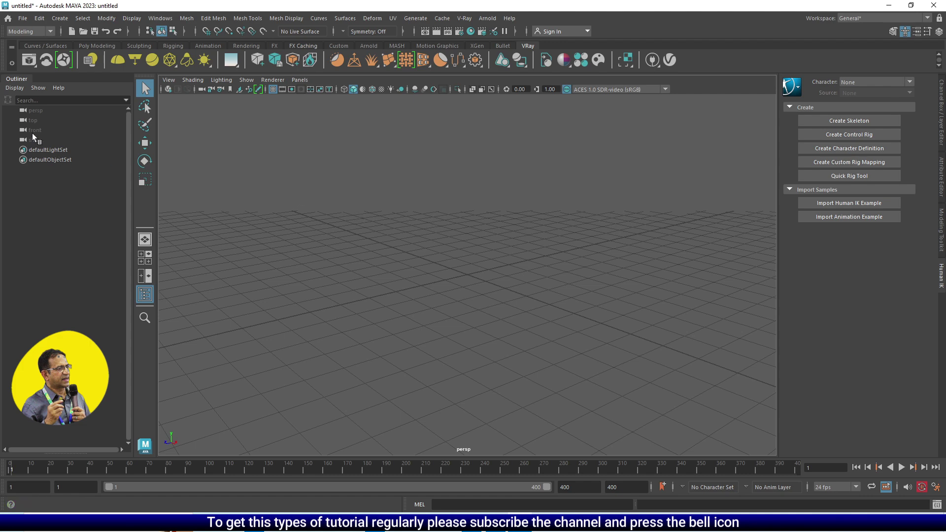
{"action": "left_click", "coordinate": [36, 110]}
{"action": "key", "text": "ctrl+a"}
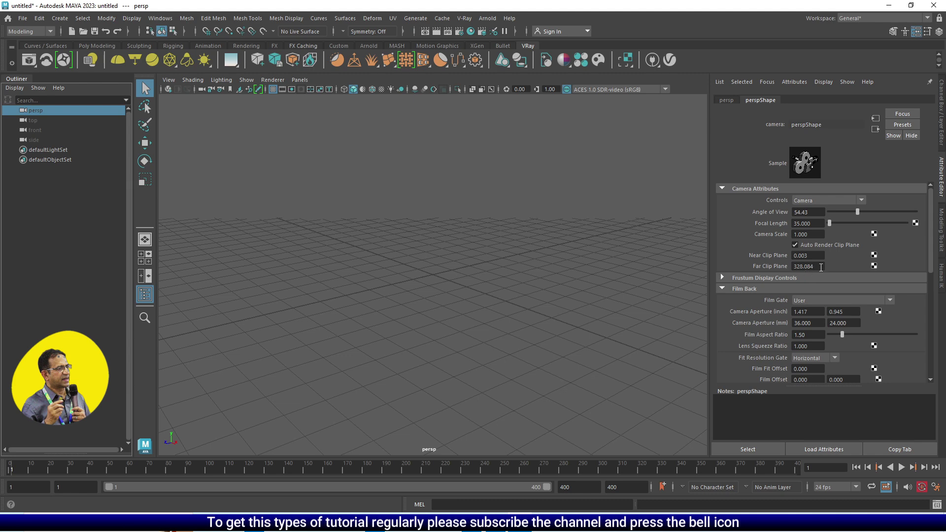
{"action": "left_click_drag", "start_coordinate": [821, 267], "coordinate": [775, 270]}
{"action": "key", "text": "Return"}
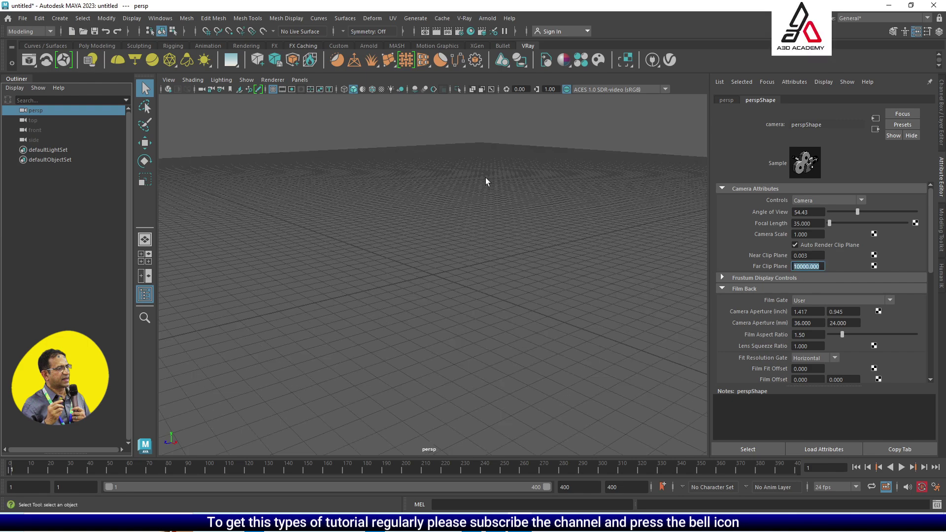
{"action": "left_click_drag", "start_coordinate": [486, 178], "coordinate": [483, 274], "text": "alt"}
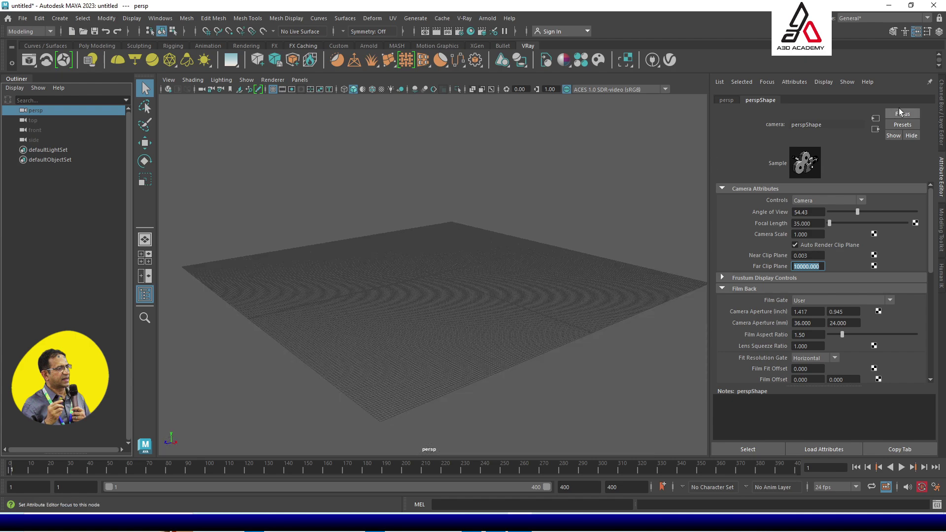
{"action": "key", "text": "ctrl+a"}
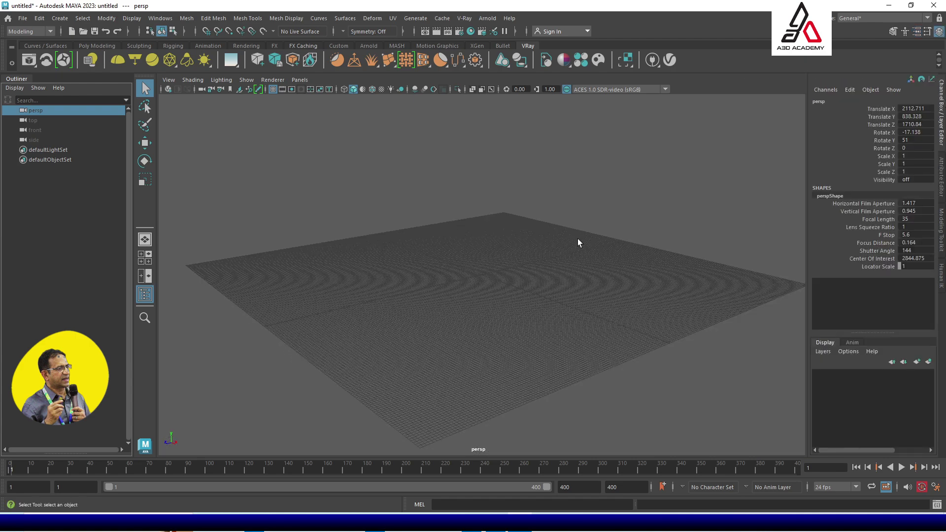
Step: Create a polygon cube at the origin and expand its creation inputs for editing
{"action": "left_click_drag", "start_coordinate": [566, 243], "coordinate": [521, 253], "text": "alt"}
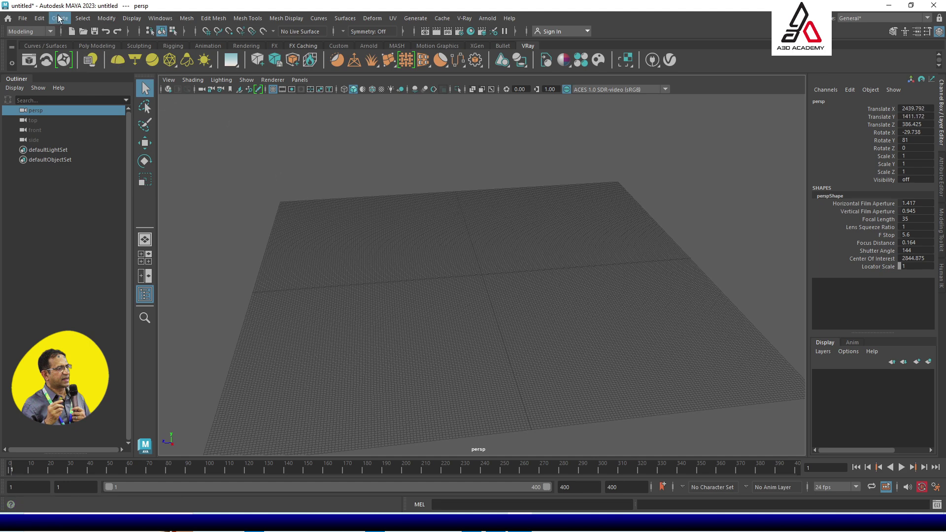
{"action": "left_click", "coordinate": [88, 45]}
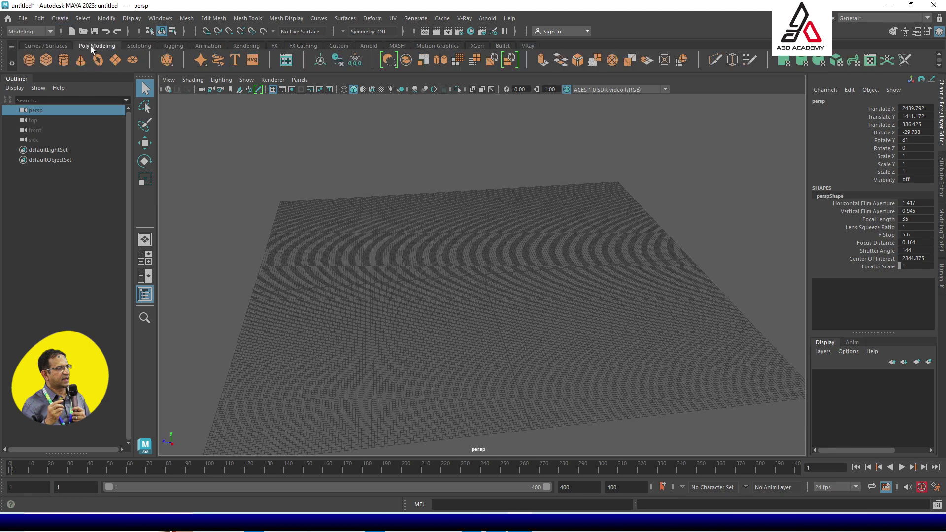
{"action": "left_click", "coordinate": [60, 18]}
{"action": "mouse_move", "coordinate": [88, 55]}
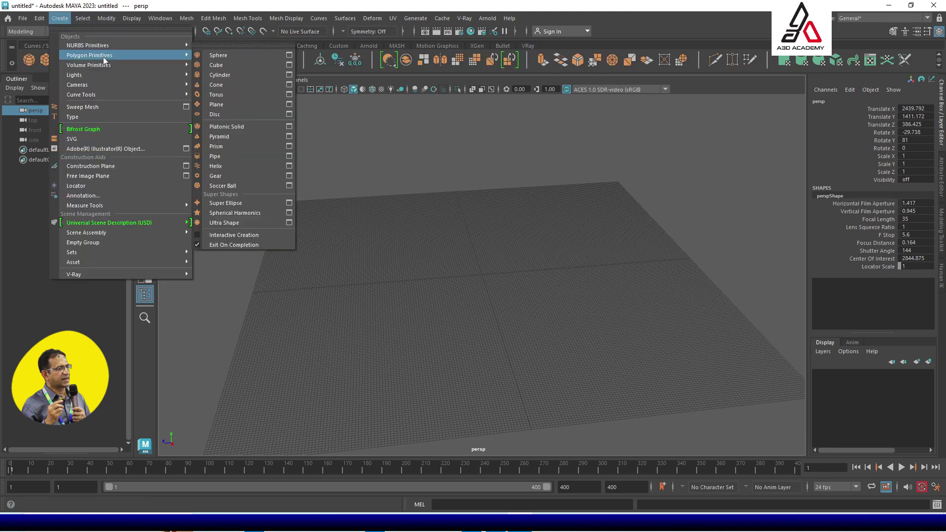
{"action": "left_click", "coordinate": [217, 65]}
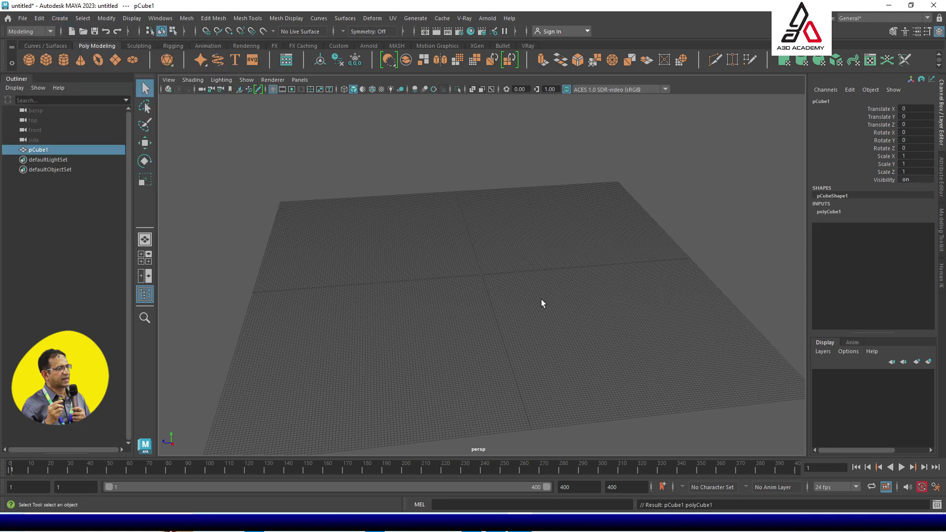
{"action": "left_click", "coordinate": [830, 211]}
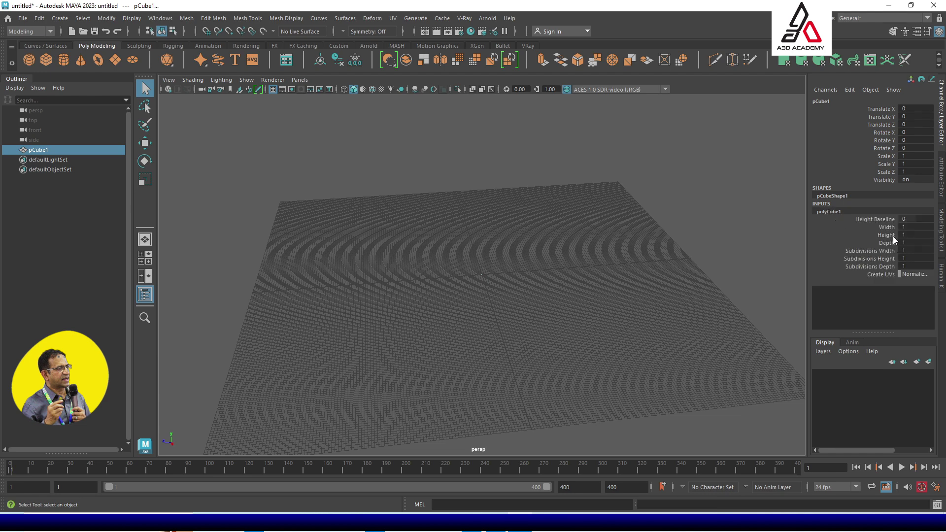
Step: Set the cube's width and depth to 1000 and its height to 10 to form a flat floor slab
{"action": "left_click", "coordinate": [902, 227]}
{"action": "left_click", "coordinate": [916, 243]}
{"action": "type", "text": "1000"}
{"action": "key", "text": "Return"}
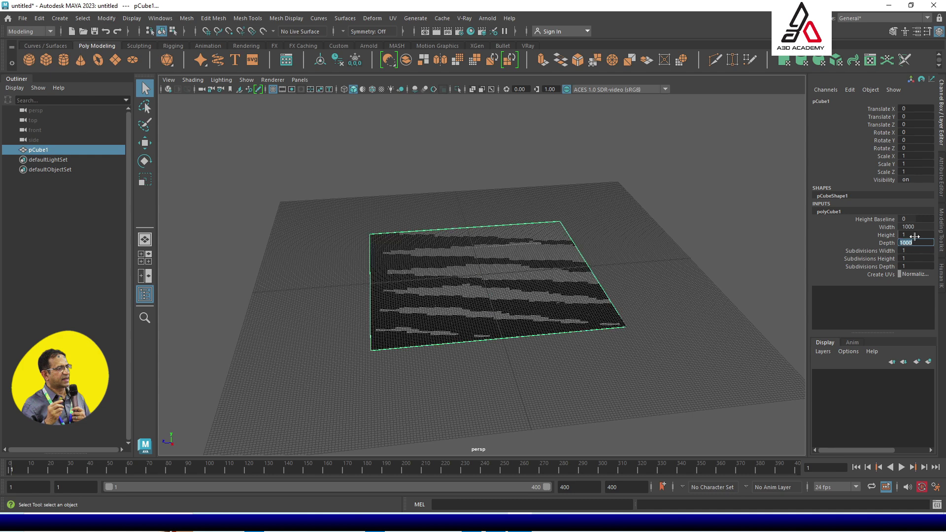
{"action": "left_click", "coordinate": [915, 235]}
{"action": "type", "text": "5"}
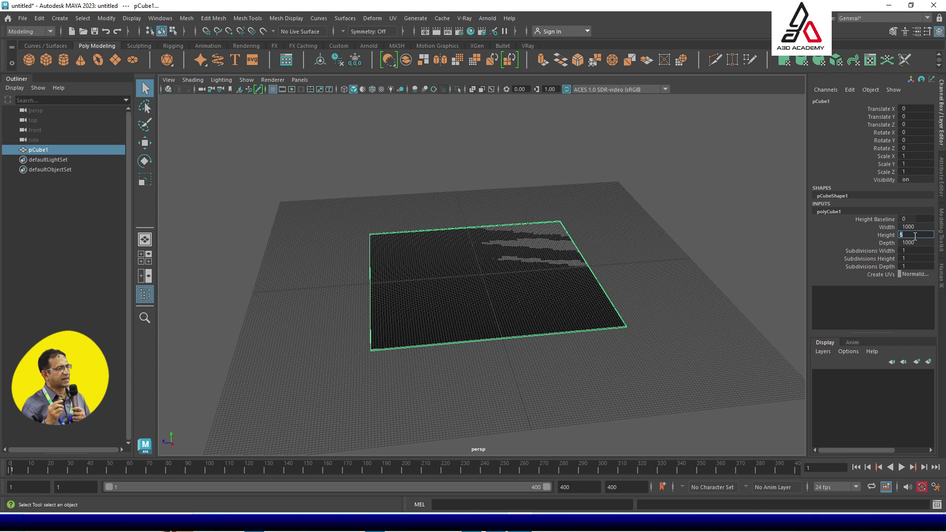
{"action": "type", "text": "10"}
{"action": "key", "text": "Return"}
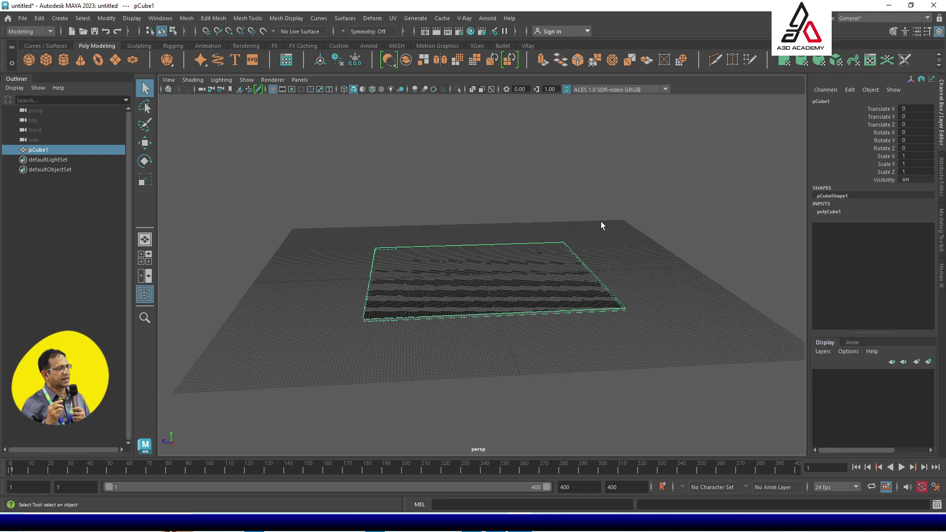
Step: Try cloning the floor slab upward to a Translate Y of about 235, compare both objects' creation inputs, and delete the clone
{"action": "left_click", "coordinate": [602, 220]}
{"action": "left_click", "coordinate": [477, 279]}
{"action": "key", "text": "w"}
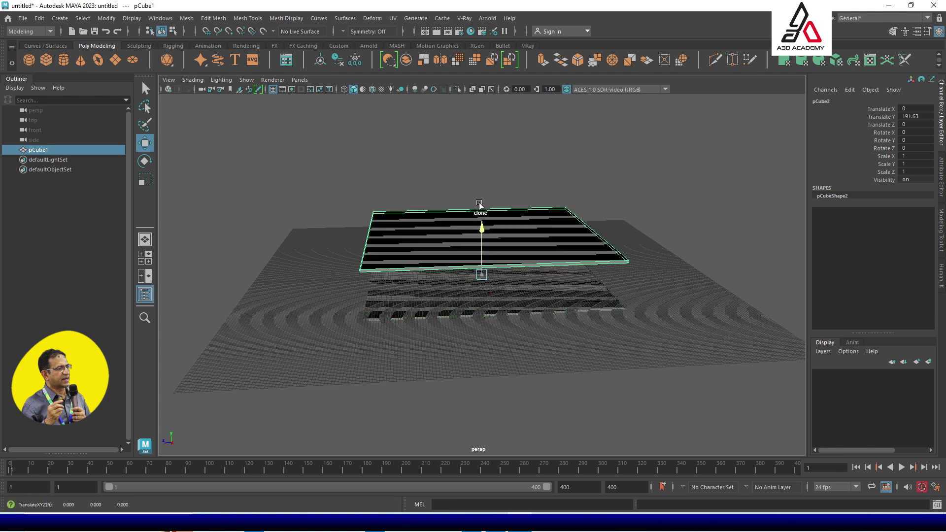
{"action": "left_click_drag", "start_coordinate": [485, 250], "coordinate": [477, 190], "text": "shift"}
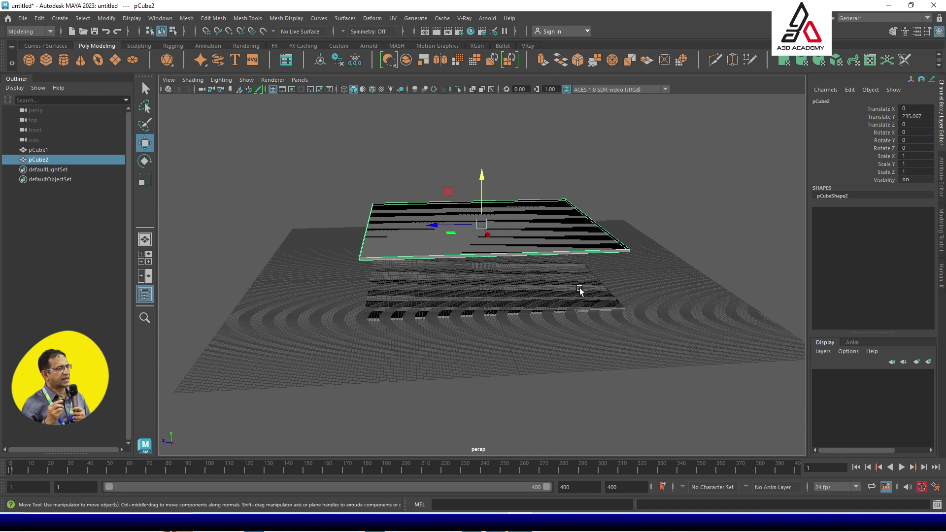
{"action": "left_click", "coordinate": [527, 292]}
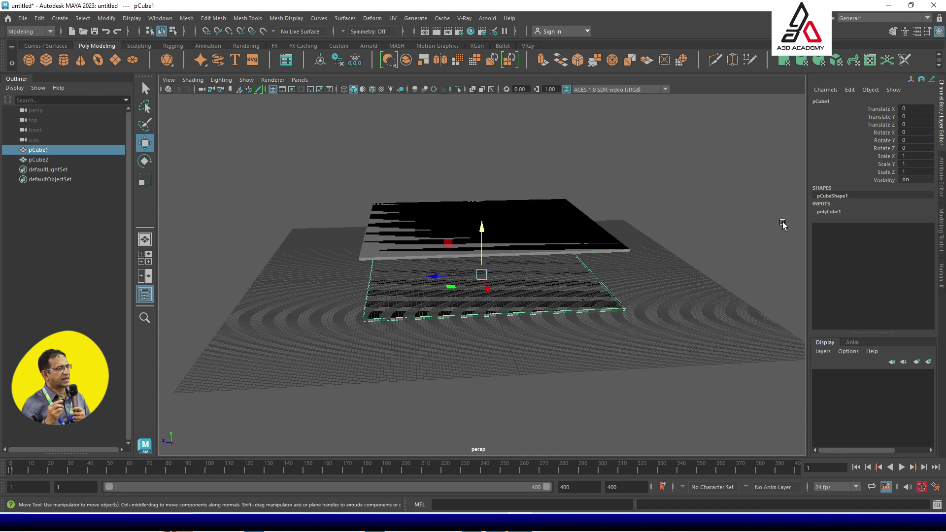
{"action": "left_click", "coordinate": [830, 212]}
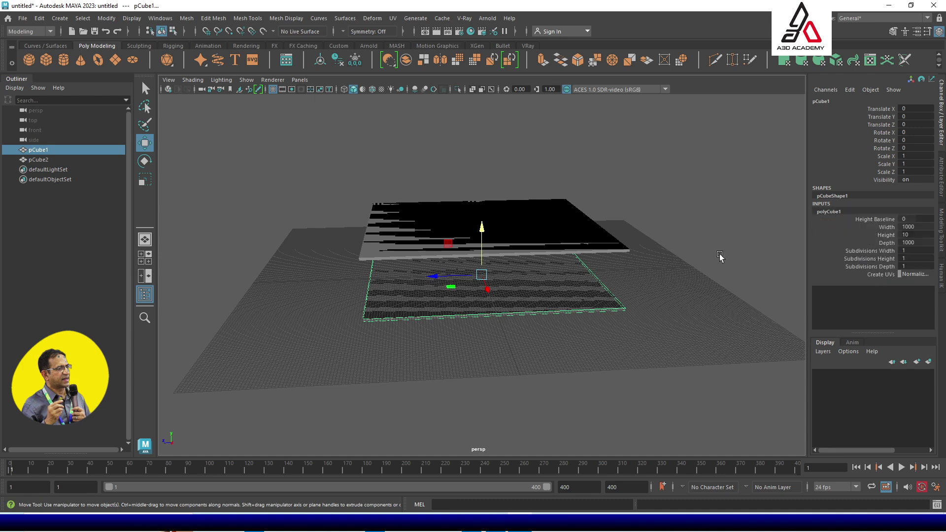
{"action": "left_click", "coordinate": [551, 209]}
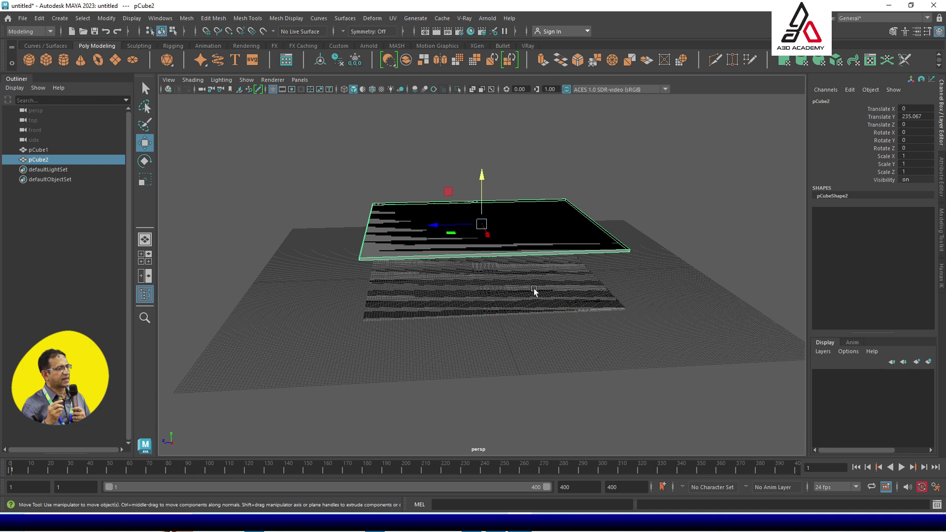
{"action": "key", "text": "Delete"}
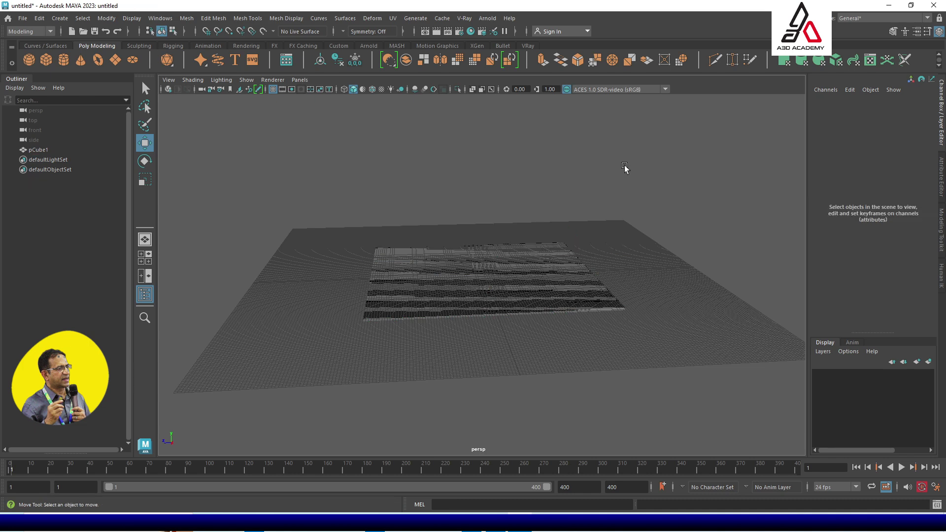
Step: Duplicate the floor slab once with Duplicate Special, using reset settings and Duplicate input graph enabled
{"action": "left_click", "coordinate": [513, 282]}
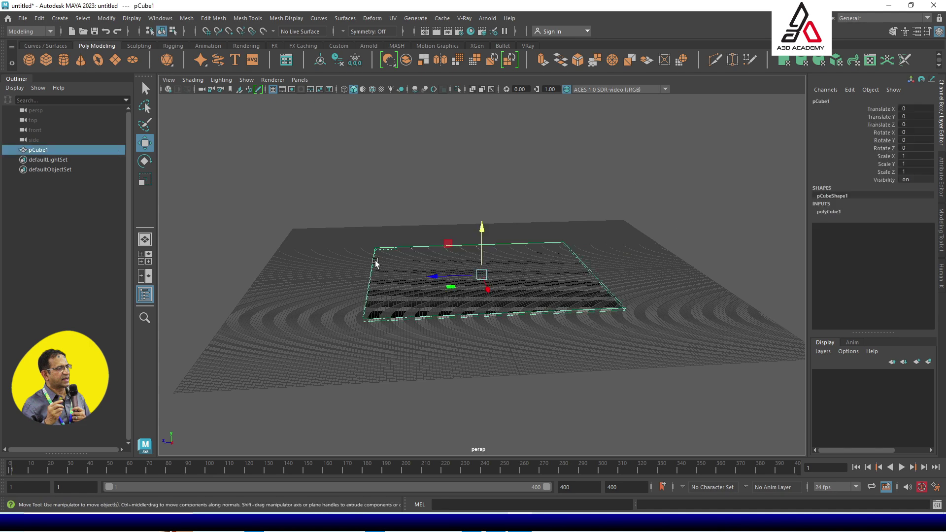
{"action": "left_click", "coordinate": [39, 18]}
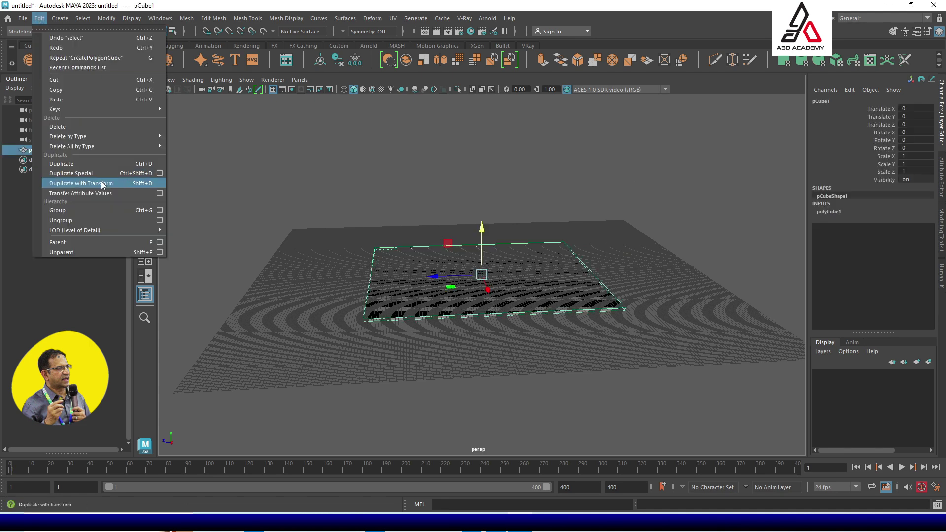
{"action": "left_click", "coordinate": [160, 174]}
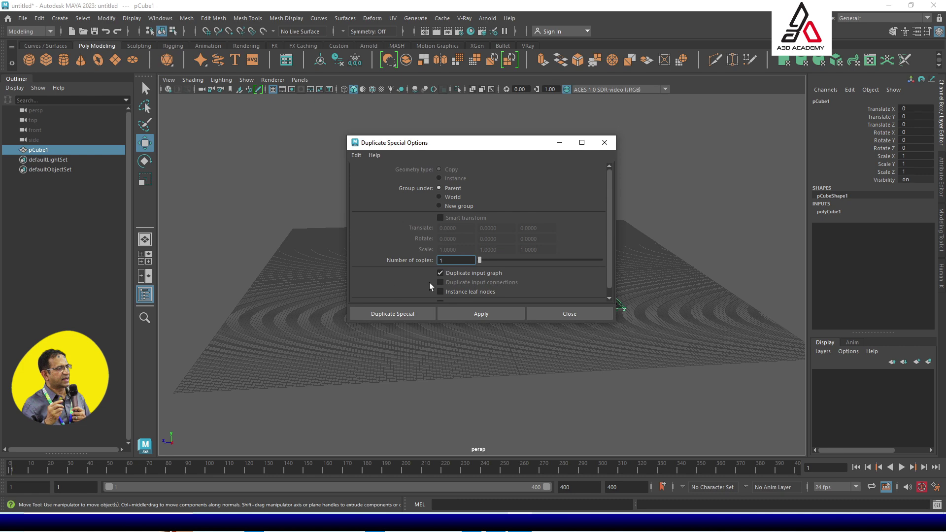
{"action": "left_click", "coordinate": [356, 156]}
{"action": "left_click", "coordinate": [377, 176]}
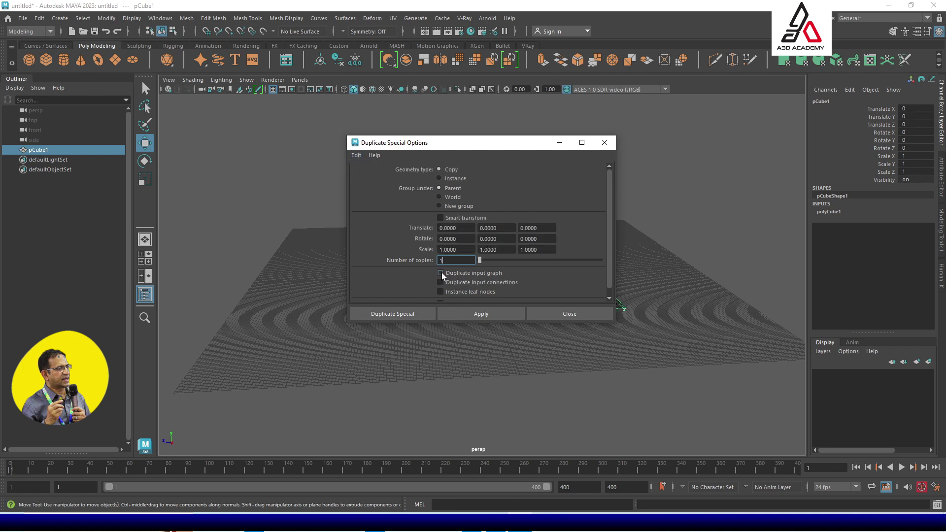
{"action": "left_click", "coordinate": [441, 273]}
{"action": "left_click", "coordinate": [381, 315]}
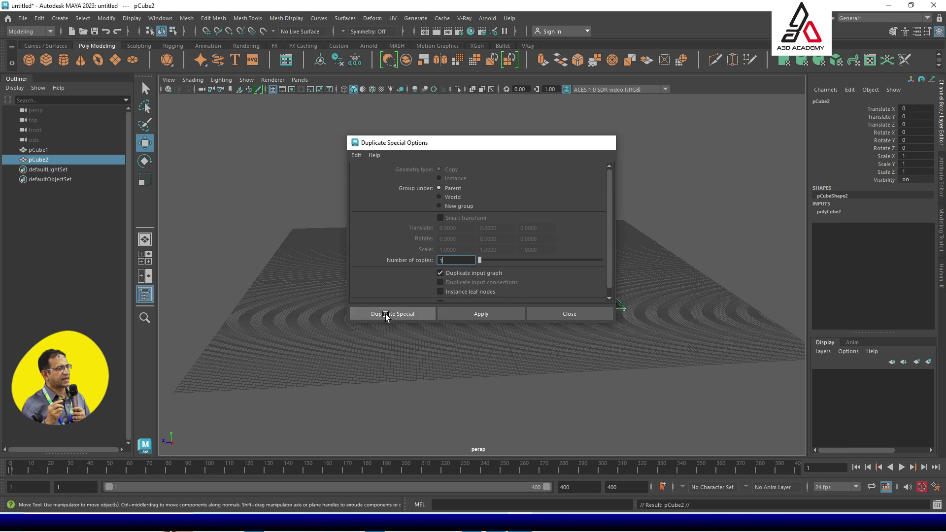
Step: Raise the slab copy above the floor to a Translate Y of about 386 and expand its creation inputs
{"action": "left_click_drag", "start_coordinate": [484, 249], "coordinate": [493, 172]}
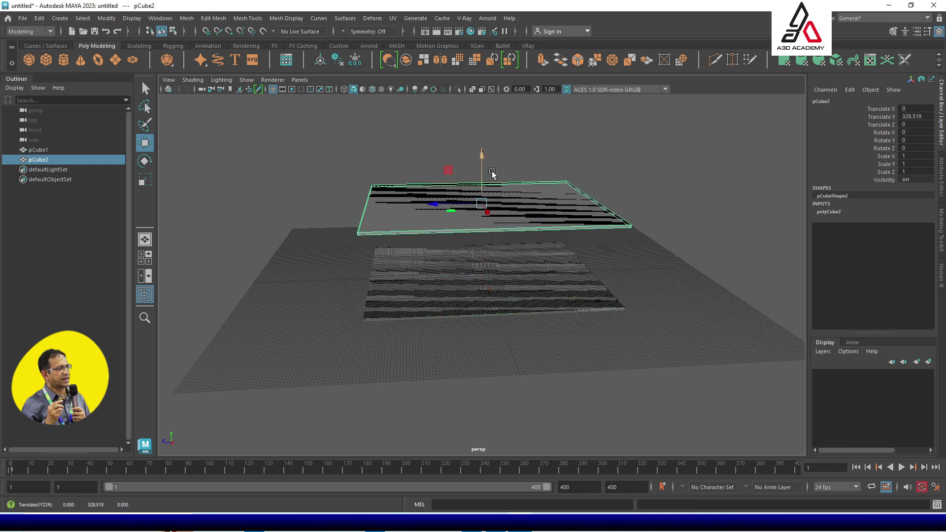
{"action": "left_click", "coordinate": [831, 212]}
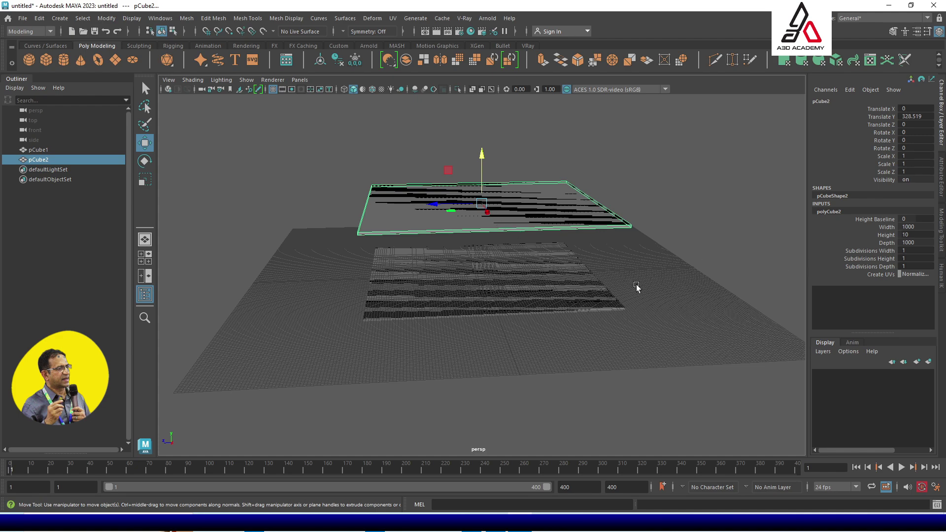
{"action": "left_click_drag", "start_coordinate": [635, 287], "coordinate": [634, 281], "text": "alt"}
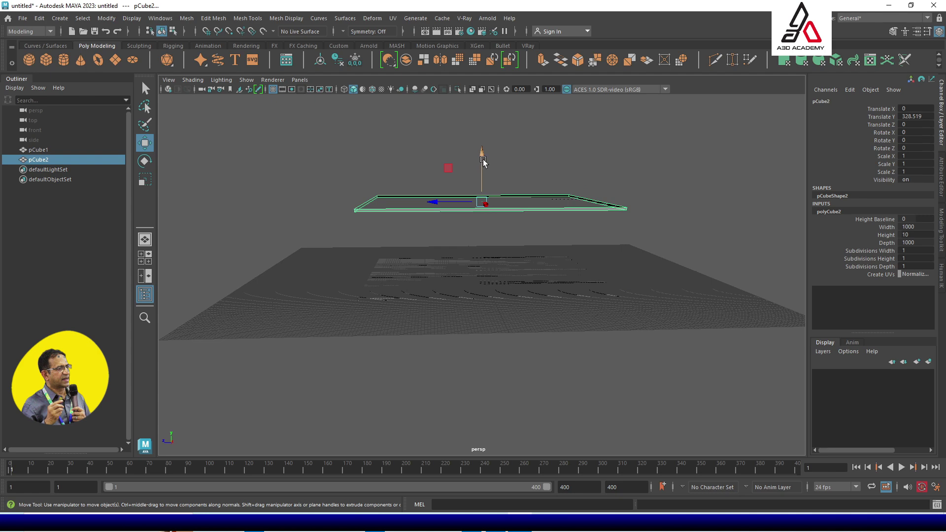
{"action": "left_click_drag", "start_coordinate": [483, 158], "coordinate": [486, 147]}
{"action": "left_click_drag", "start_coordinate": [510, 228], "coordinate": [524, 262], "text": "alt"}
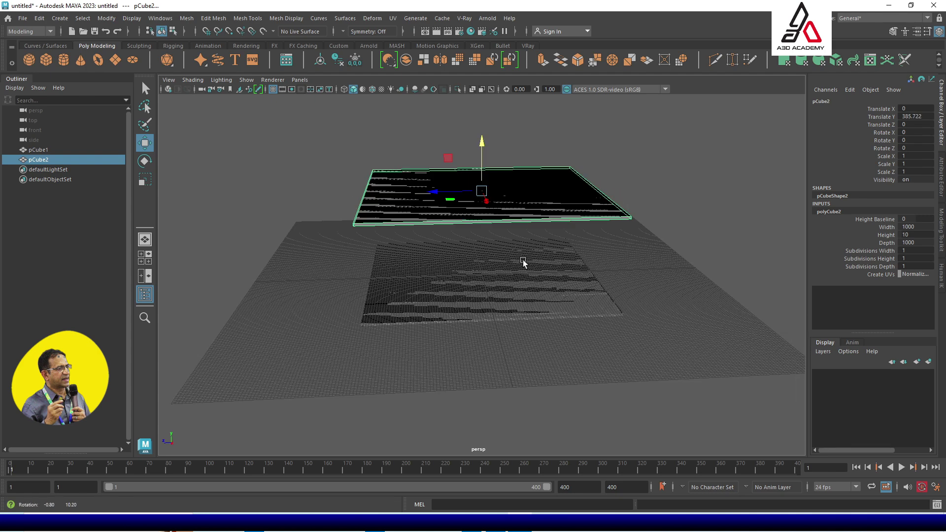
Step: Try a plain duplicate of the upper slab, moving it upward, and delete that duplicate
{"action": "left_click", "coordinate": [634, 162]}
{"action": "left_click", "coordinate": [526, 193]}
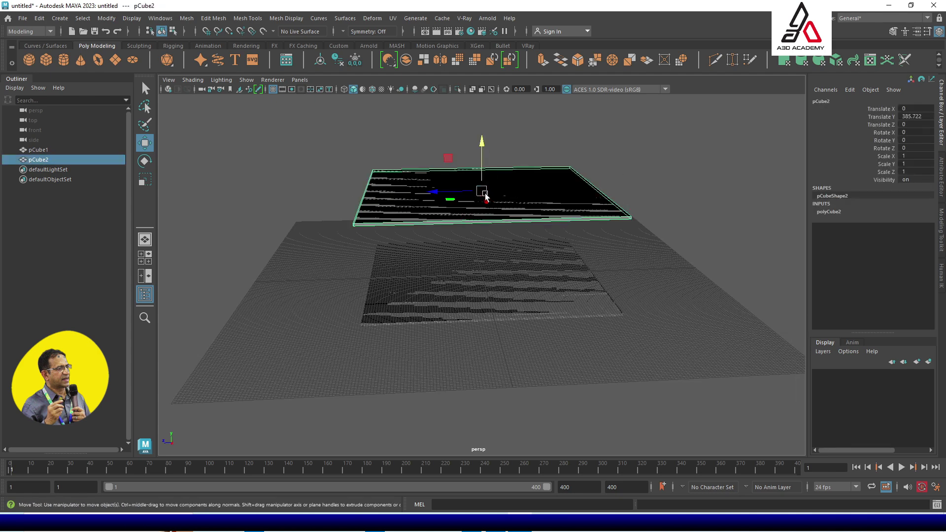
{"action": "key", "text": "ctrl+d"}
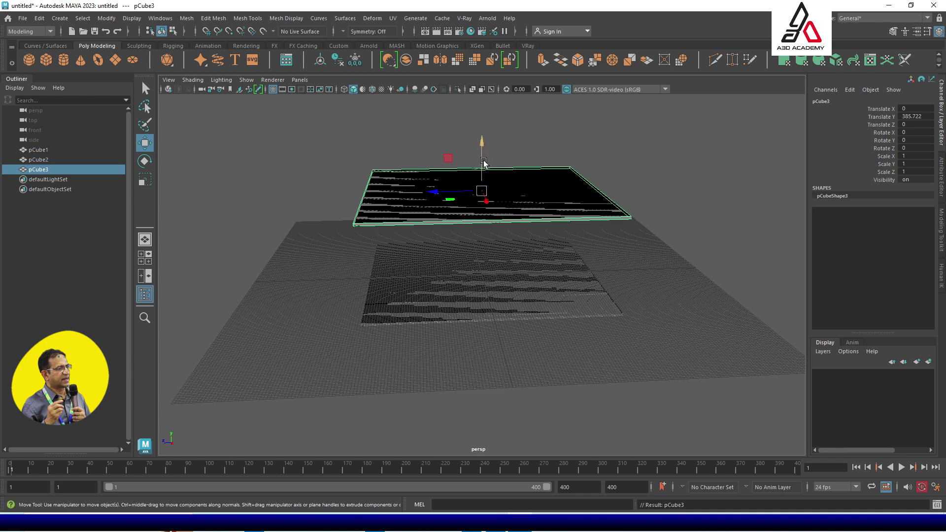
{"action": "left_click_drag", "start_coordinate": [482, 160], "coordinate": [482, 131]}
{"action": "key", "text": "Delete"}
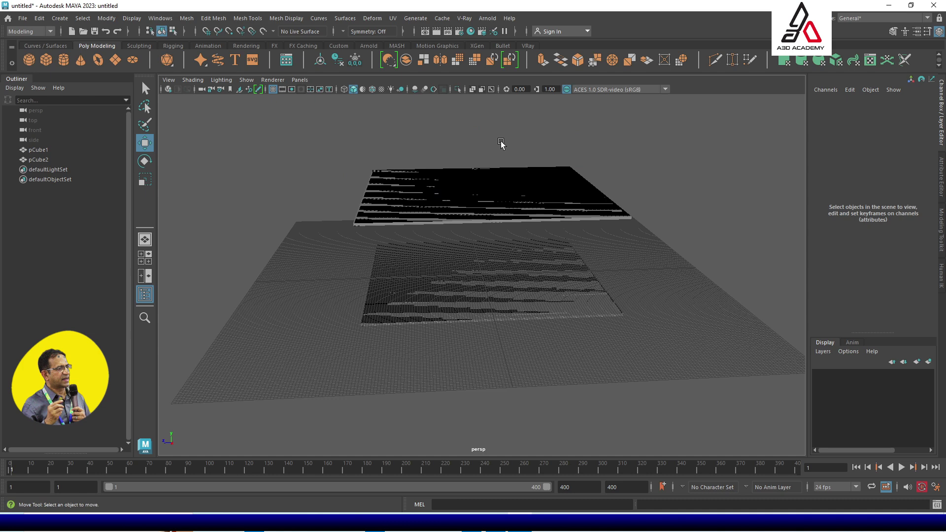
Step: Duplicate the upper slab with Duplicate Special, keeping its input graph, and expand the new copy's creation inputs
{"action": "left_click", "coordinate": [488, 187]}
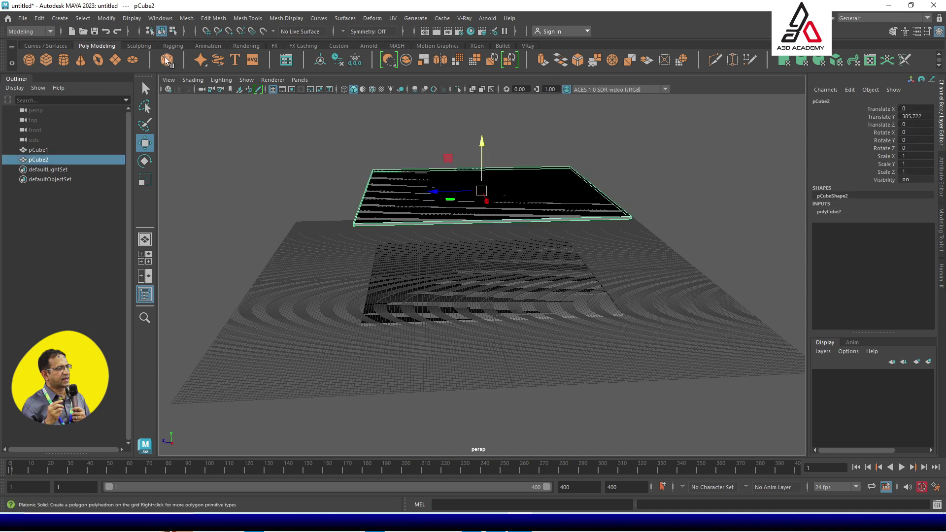
{"action": "left_click", "coordinate": [39, 18]}
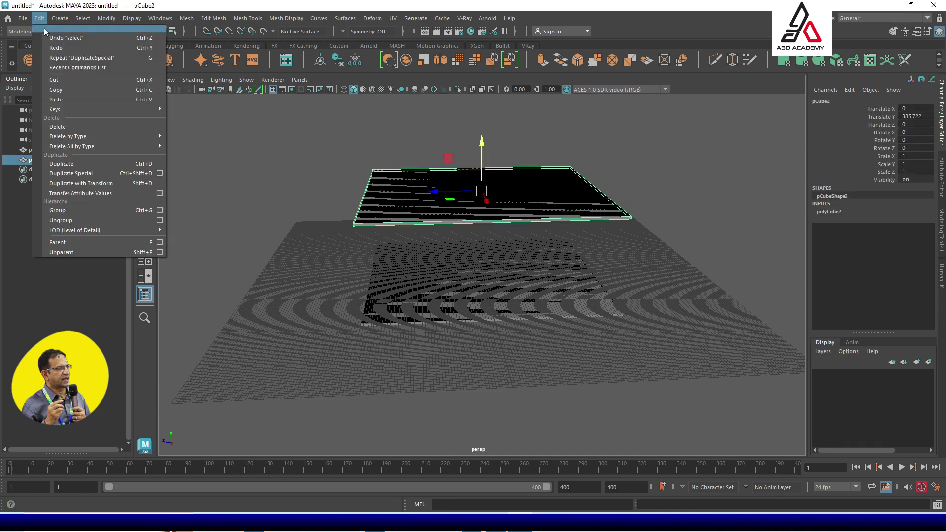
{"action": "left_click", "coordinate": [90, 174]}
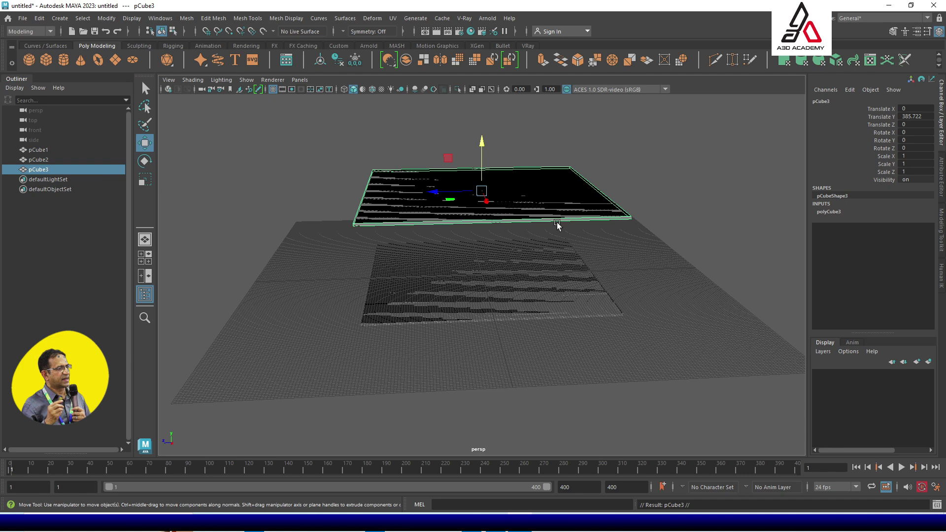
{"action": "left_click", "coordinate": [831, 213]}
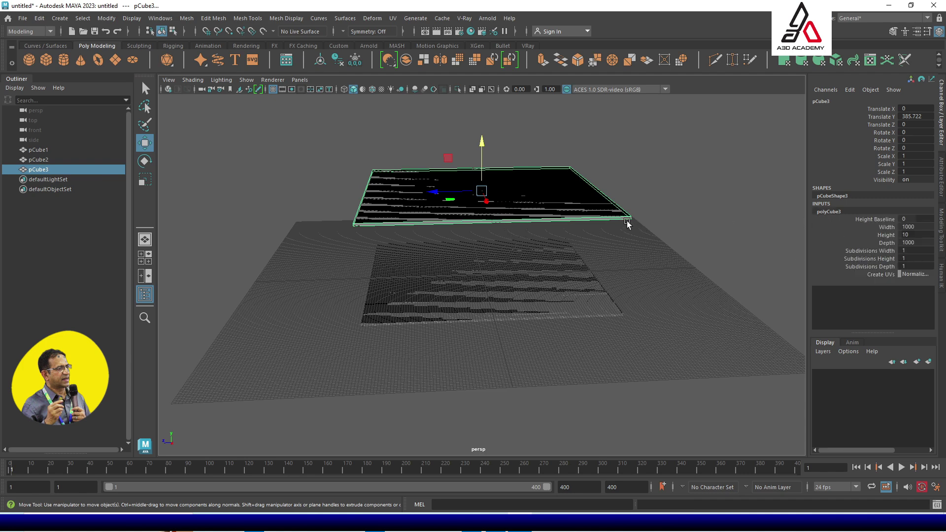
Step: Rotate the new slab copy upright by setting its Rotate X to -90
{"action": "key", "text": "e"}
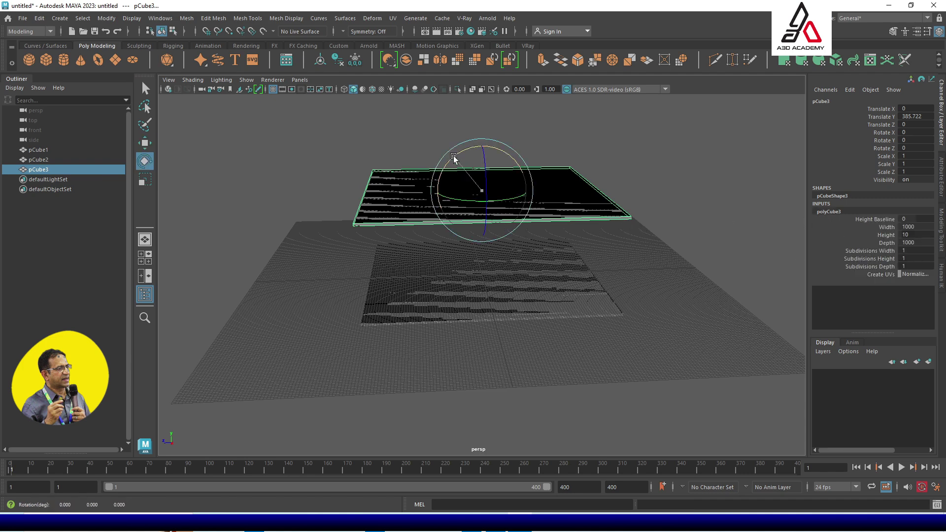
{"action": "left_click_drag", "start_coordinate": [452, 158], "coordinate": [510, 154]}
{"action": "left_click", "coordinate": [918, 132]}
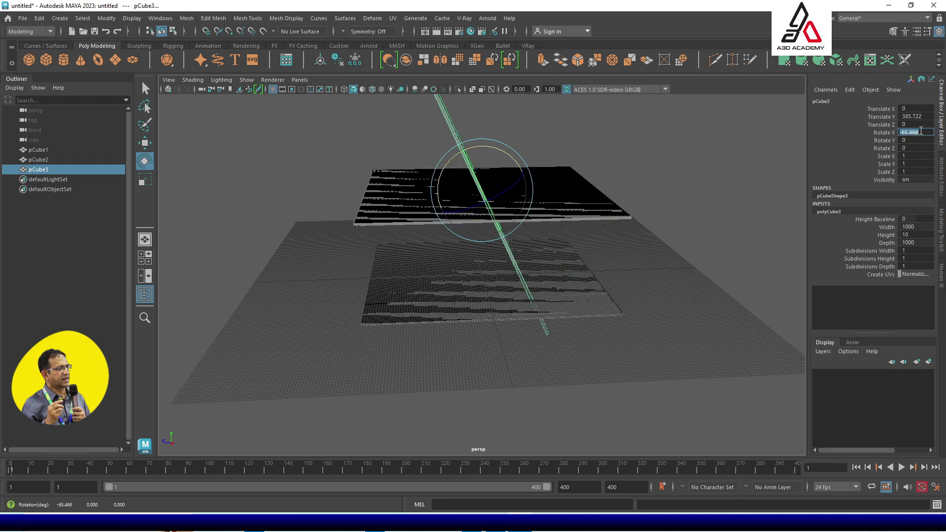
{"action": "type", "text": "-90"}
{"action": "key", "text": "Return"}
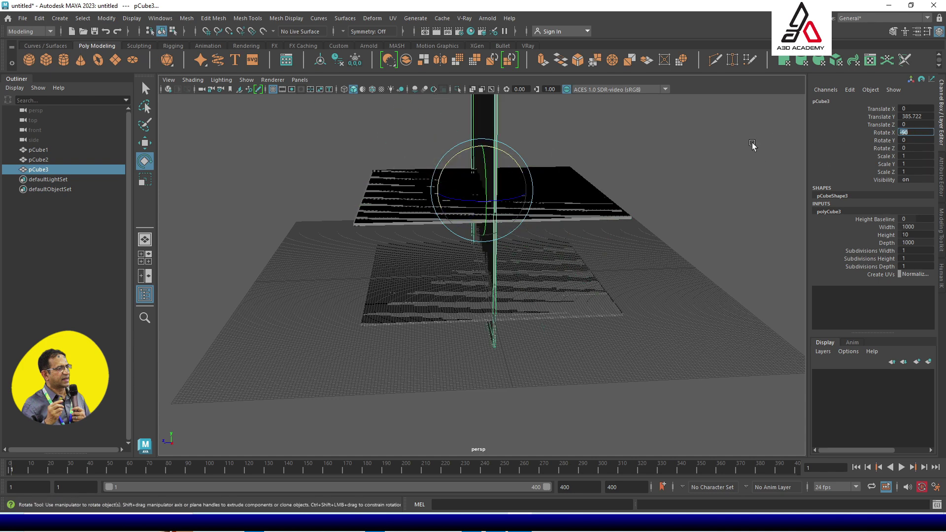
Step: Set the upright slab's depth to 500 in its creation inputs
{"action": "left_click", "coordinate": [585, 153]}
{"action": "left_click", "coordinate": [485, 142]}
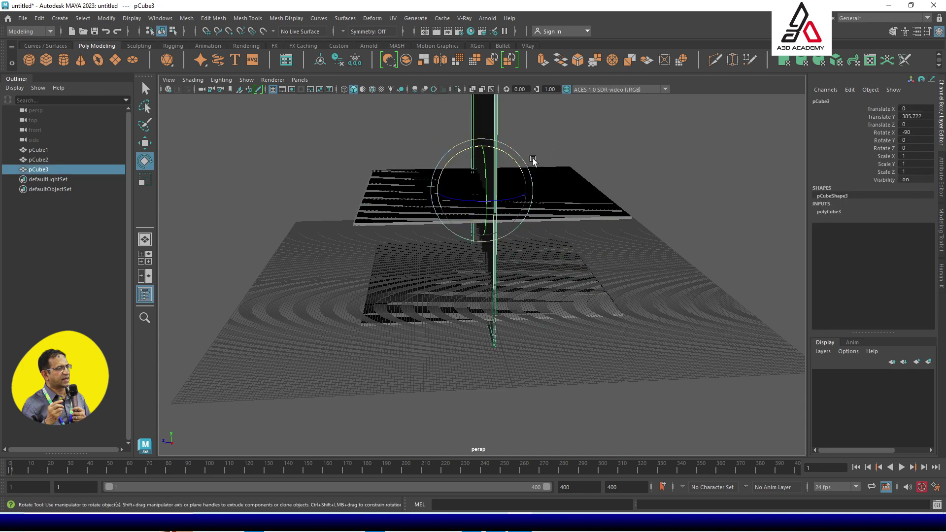
{"action": "left_click", "coordinate": [829, 212]}
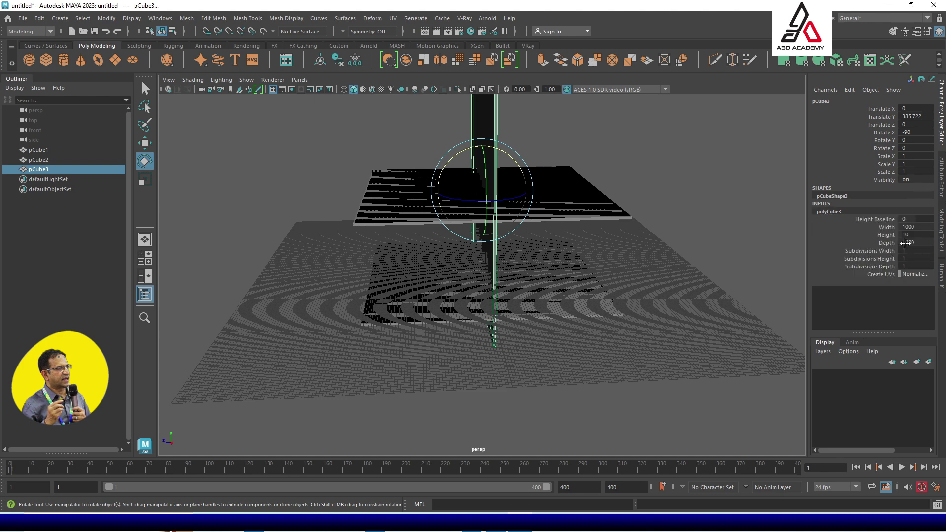
{"action": "middle_click_drag", "start_coordinate": [892, 246], "coordinate": [754, 259]}
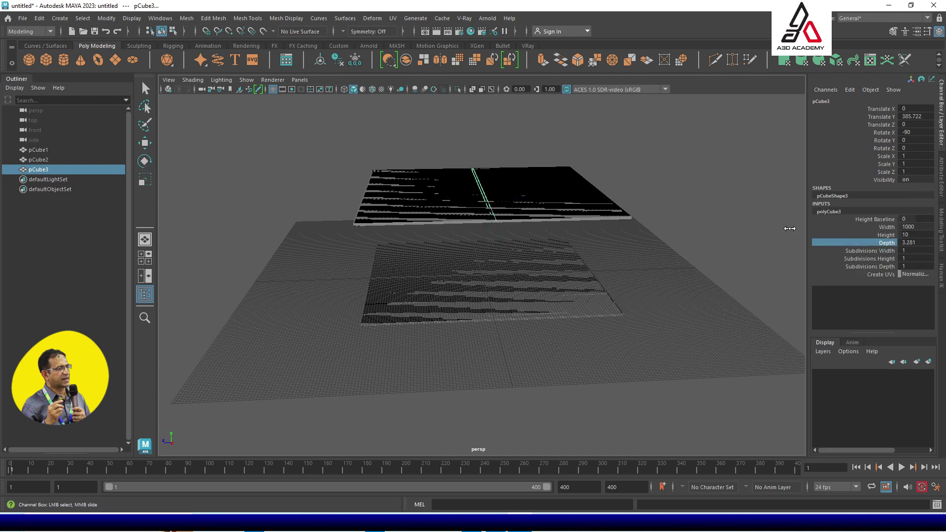
{"action": "double_click", "coordinate": [910, 242]}
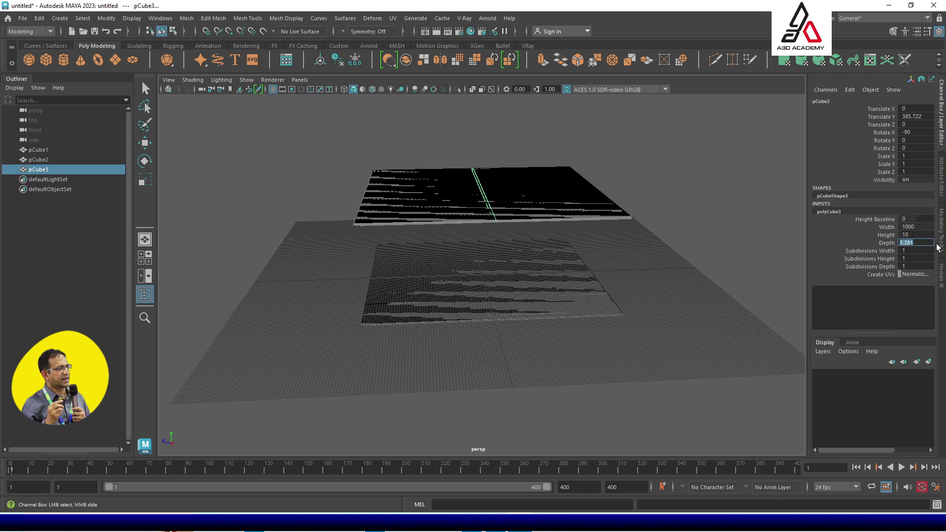
{"action": "type", "text": "1000"}
{"action": "key", "text": "Return"}
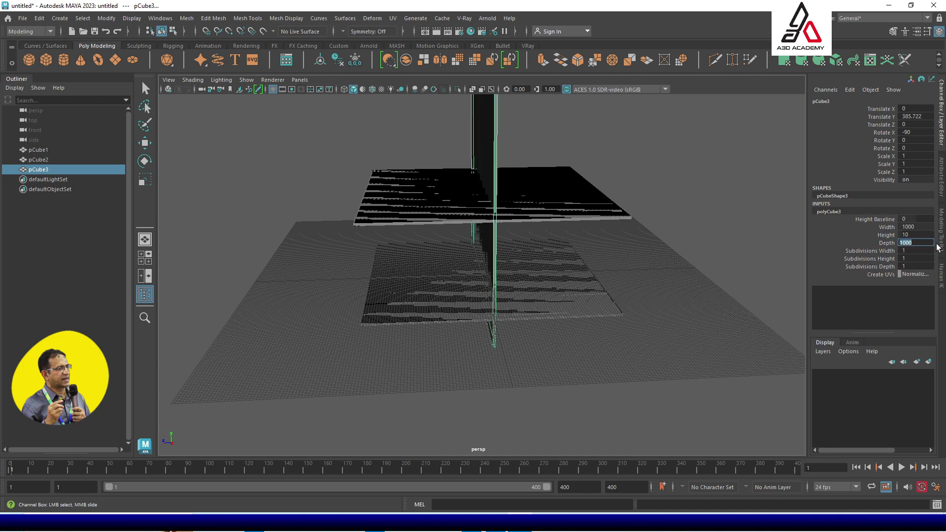
{"action": "type", "text": "500"}
{"action": "key", "text": "Return"}
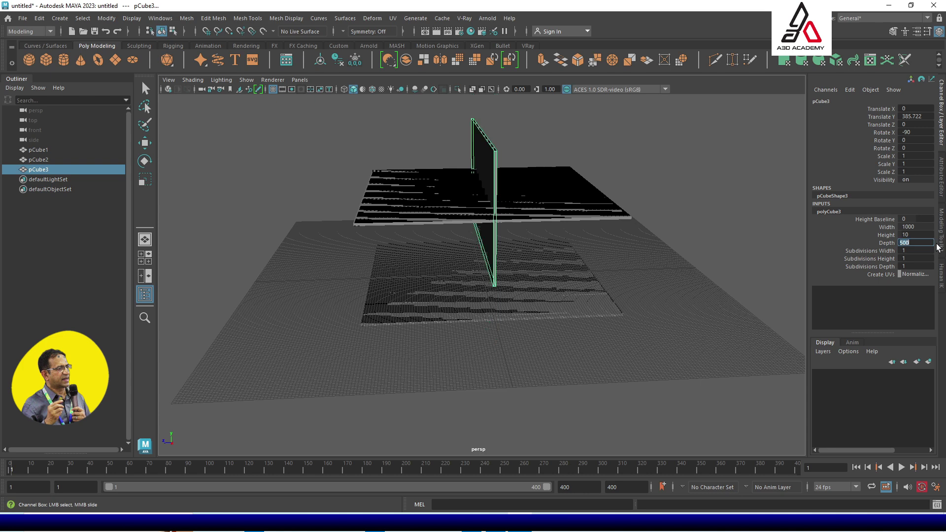
Step: Lower the upright slab to about Y 222 and slide it along Z to about -484 at the floor's edge
{"action": "left_click", "coordinate": [543, 165]}
{"action": "key", "text": "e"}
{"action": "left_click", "coordinate": [492, 153]}
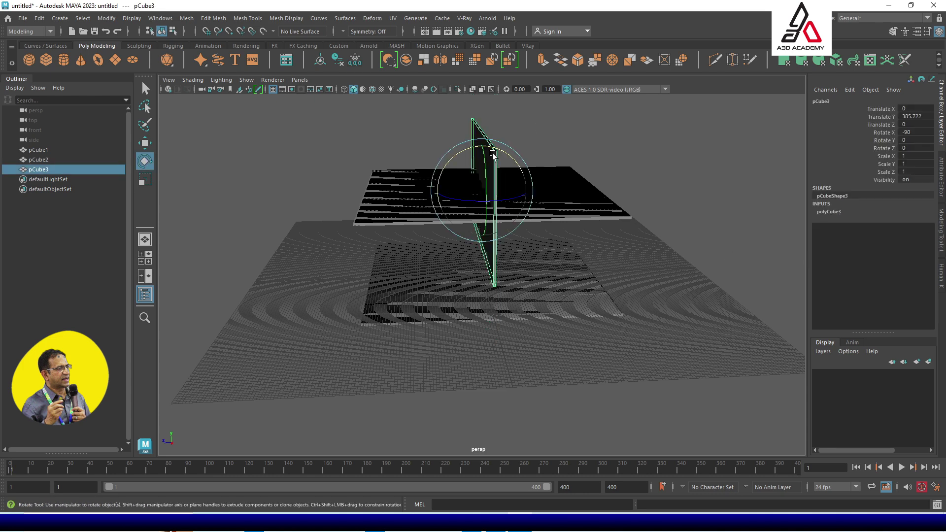
{"action": "key", "text": "w"}
{"action": "left_click_drag", "start_coordinate": [478, 169], "coordinate": [482, 194]}
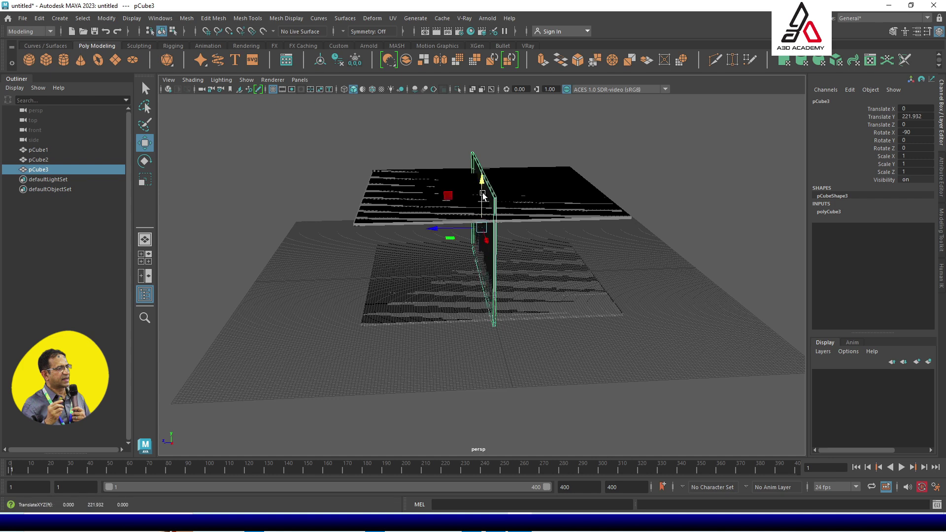
{"action": "left_click_drag", "start_coordinate": [457, 238], "coordinate": [556, 231]}
Step: Raise the ceiling slab to about Y 434 and clear the selection
{"action": "left_click", "coordinate": [481, 193]}
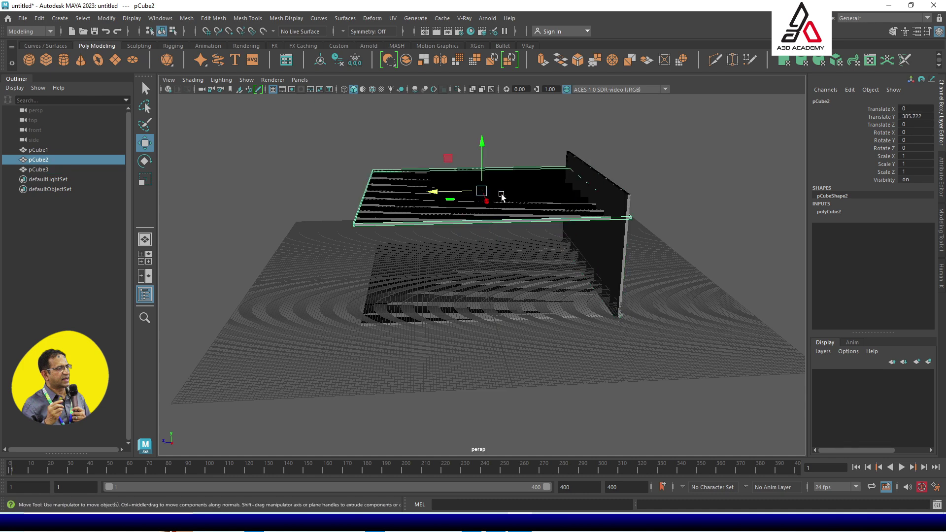
{"action": "left_click_drag", "start_coordinate": [482, 174], "coordinate": [482, 159]}
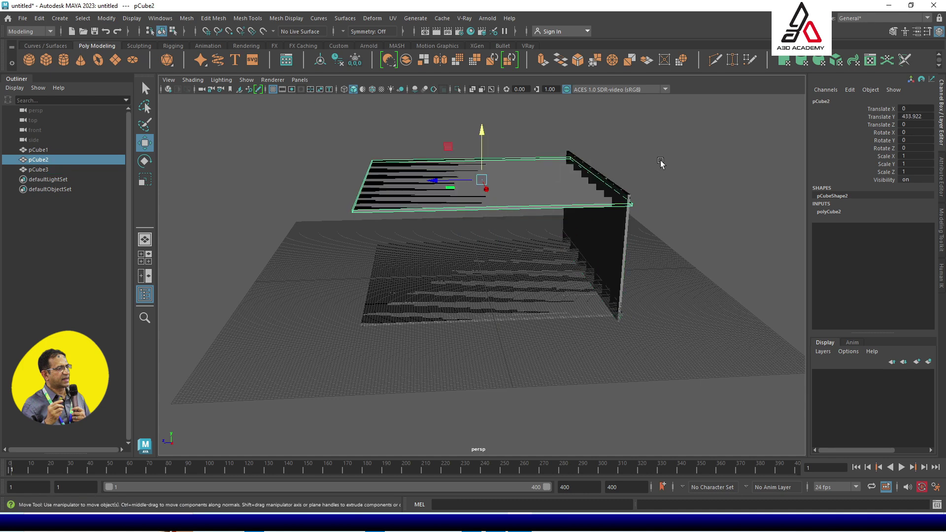
{"action": "left_click", "coordinate": [662, 163]}
Step: Clone the upright wall slab along Z to the opposite edge of the floor
{"action": "left_click_drag", "start_coordinate": [625, 270], "coordinate": [574, 228], "text": "alt"}
{"action": "left_click", "coordinate": [606, 220]}
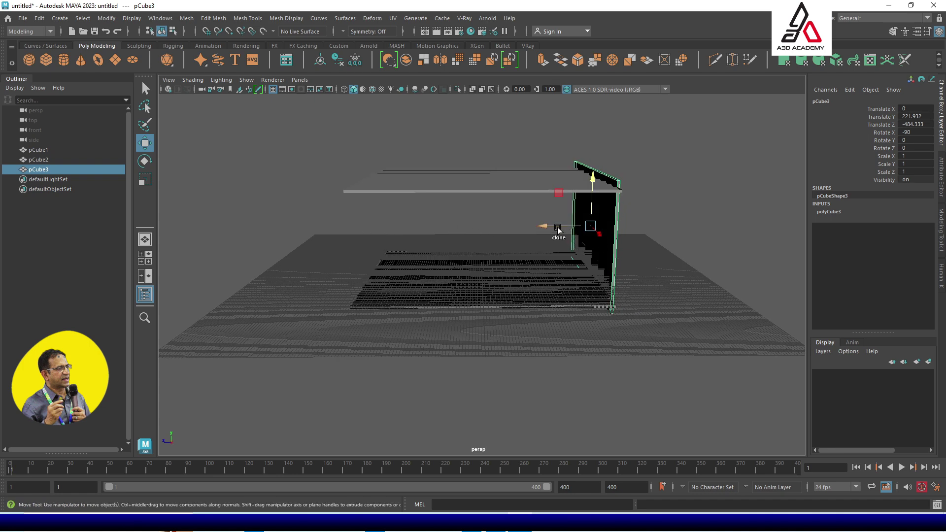
{"action": "left_click_drag", "start_coordinate": [562, 226], "coordinate": [339, 239], "text": "shift"}
{"action": "left_click", "coordinate": [724, 198]}
Step: Duplicate the ceiling slab with Duplicate Special, keeping its input graph
{"action": "left_click_drag", "start_coordinate": [580, 238], "coordinate": [556, 247], "text": "alt"}
{"action": "left_click", "coordinate": [519, 192]}
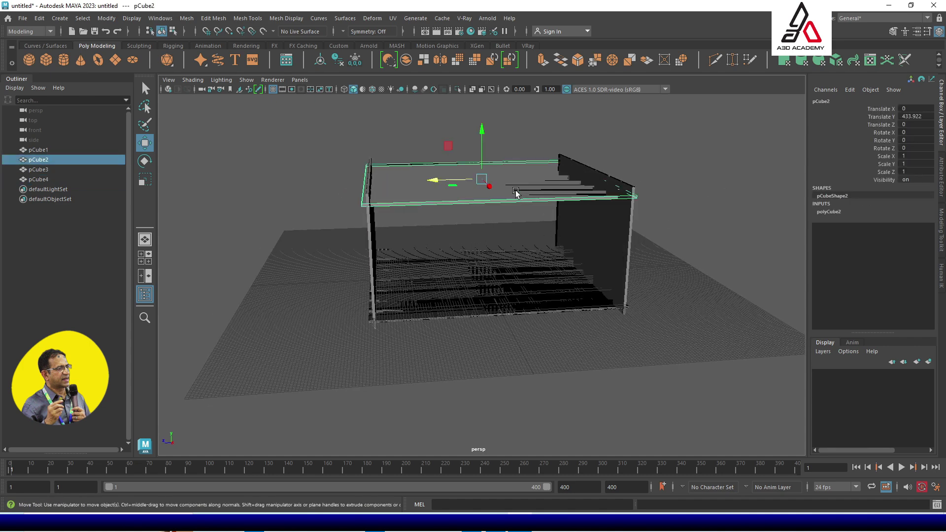
{"action": "left_click", "coordinate": [39, 19]}
{"action": "left_click", "coordinate": [94, 173]}
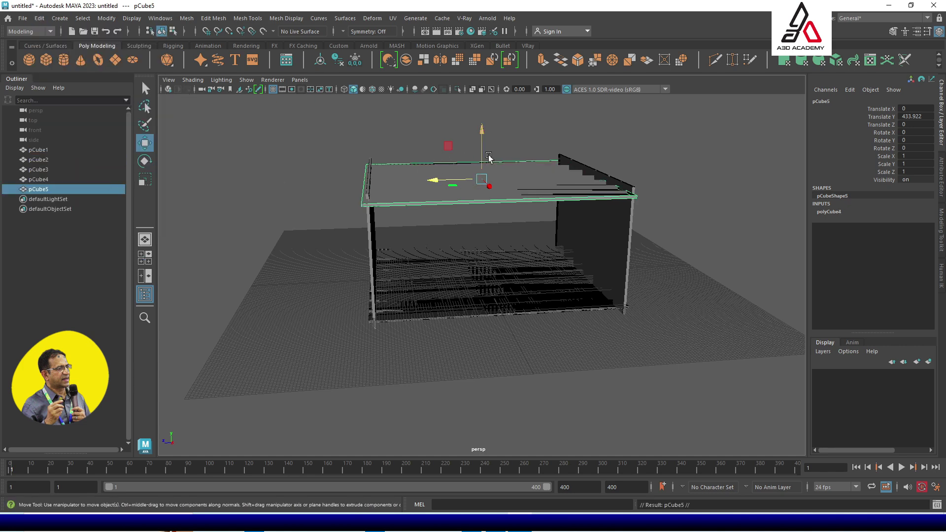
Step: Stand the new ceiling copy upright by setting its Rotate Z to -90
{"action": "key", "text": "e"}
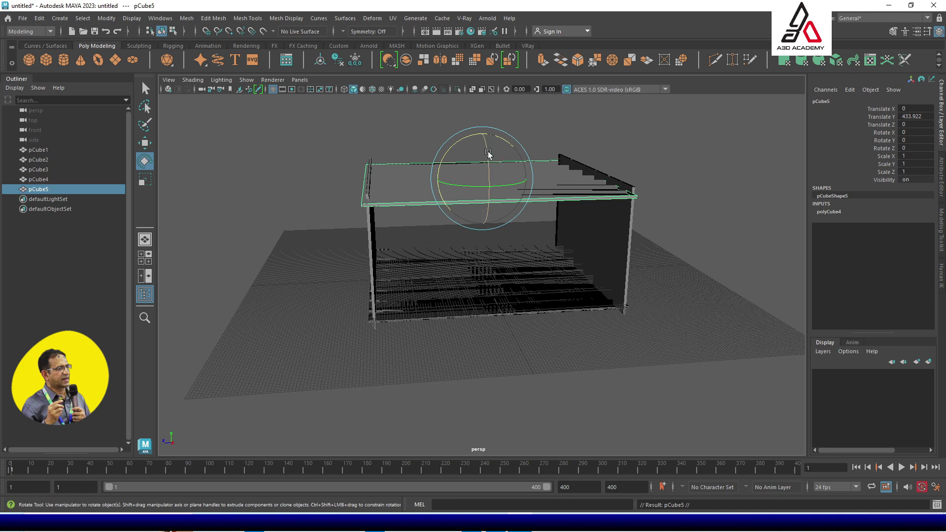
{"action": "left_click_drag", "start_coordinate": [503, 168], "coordinate": [623, 171]}
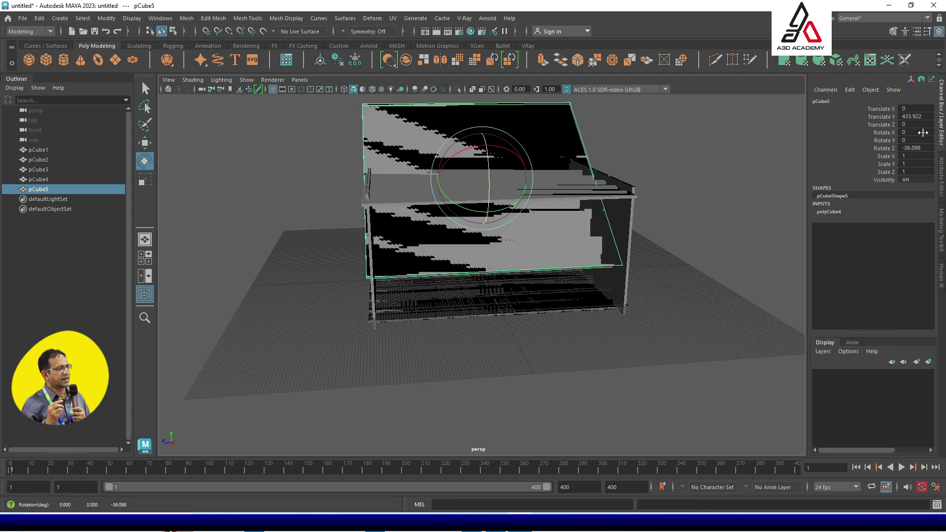
{"action": "left_click", "coordinate": [917, 148]}
{"action": "type", "text": "-90"}
{"action": "key", "text": "Return"}
{"action": "left_click", "coordinate": [678, 176]}
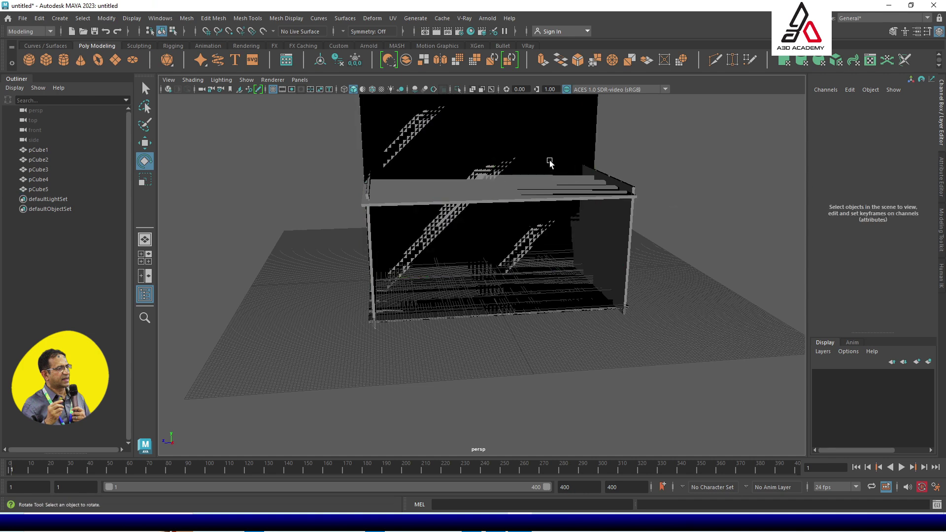
Step: Set the new upright slab's width to 500 in its creation inputs
{"action": "left_click", "coordinate": [550, 162]}
{"action": "key", "text": "w"}
{"action": "left_click", "coordinate": [830, 212]}
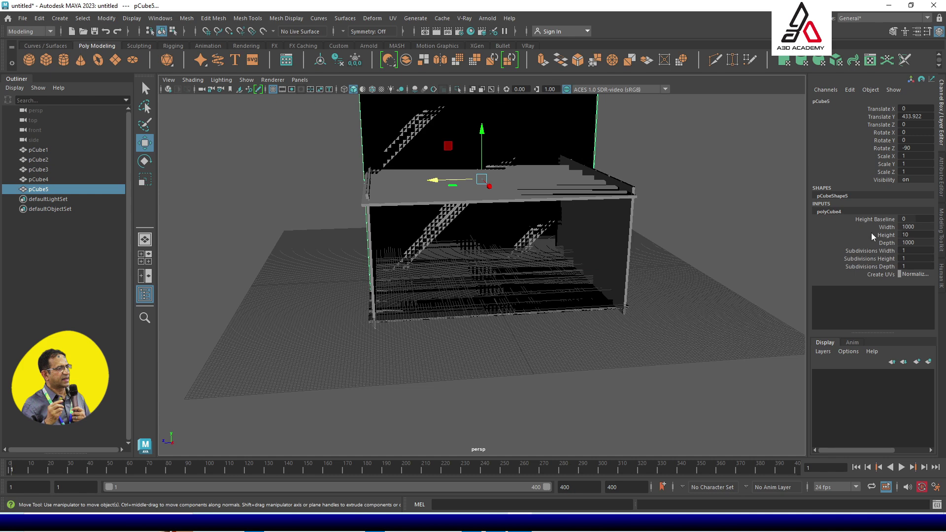
{"action": "double_click", "coordinate": [921, 241]}
{"action": "type", "text": "500"}
{"action": "key", "text": "Return"}
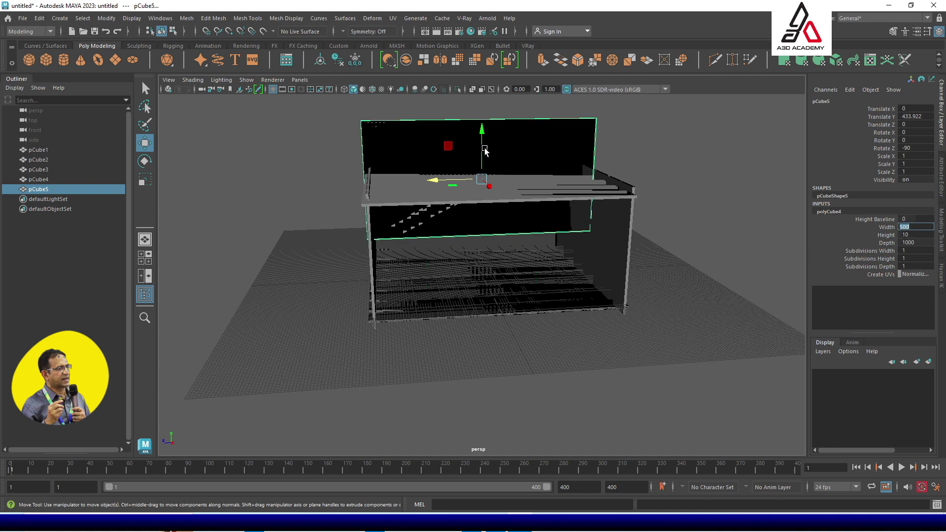
Step: Lower the new wall to about Y 175 and slide it along X to about 442, closing one end
{"action": "left_click_drag", "start_coordinate": [485, 151], "coordinate": [491, 294]}
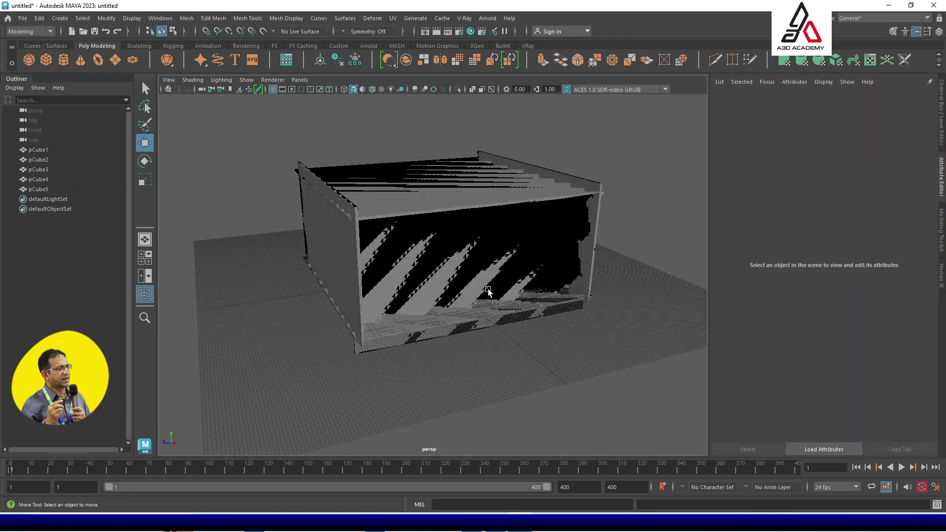
{"action": "left_click_drag", "start_coordinate": [488, 291], "coordinate": [414, 271], "text": "alt"}
Step: Examine the slab box from several angles and distances for striped shading on its overlapping faces
{"action": "scroll", "coordinate": [480, 290], "scroll_direction": "up", "scroll_amount": 3}
{"action": "scroll", "coordinate": [489, 289], "scroll_direction": "down", "scroll_amount": 3}
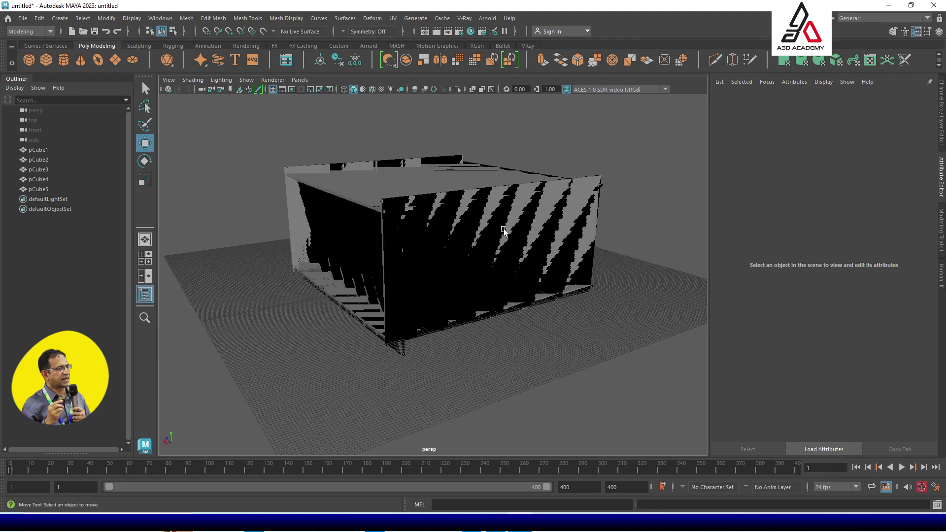
{"action": "left_click_drag", "start_coordinate": [444, 264], "coordinate": [436, 212], "text": "alt"}
{"action": "scroll", "coordinate": [455, 271], "scroll_direction": "up", "scroll_amount": 3}
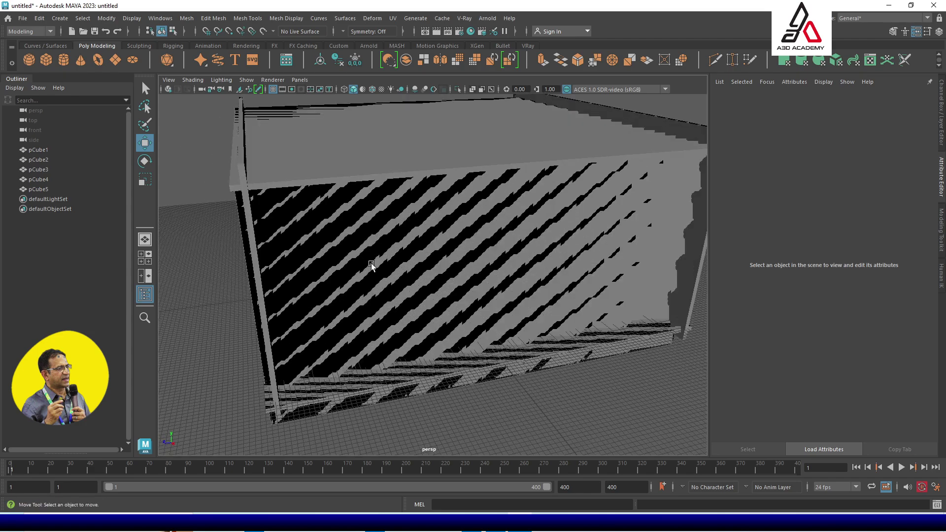
{"action": "left_click_drag", "start_coordinate": [357, 267], "coordinate": [408, 275], "text": "alt"}
{"action": "scroll", "coordinate": [445, 270], "scroll_direction": "down", "scroll_amount": 4}
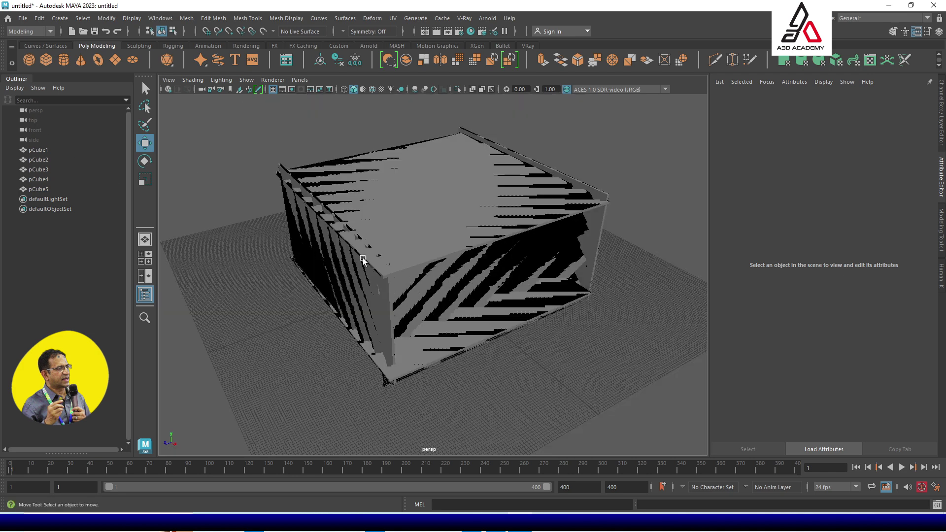
{"action": "left_click_drag", "start_coordinate": [372, 279], "coordinate": [363, 173], "text": "alt"}
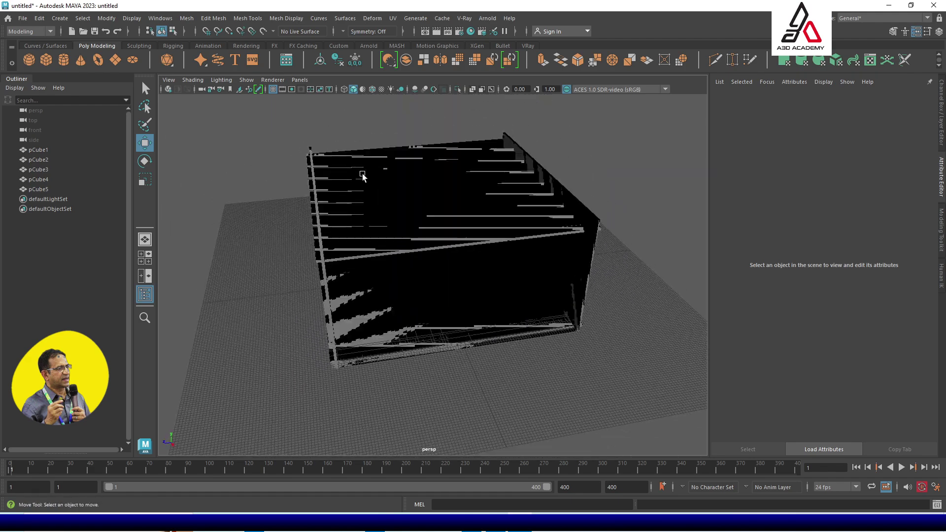
Step: Set the perspective camera's near clip plane to 100 and check the slab box's shading
{"action": "left_click", "coordinate": [35, 111]}
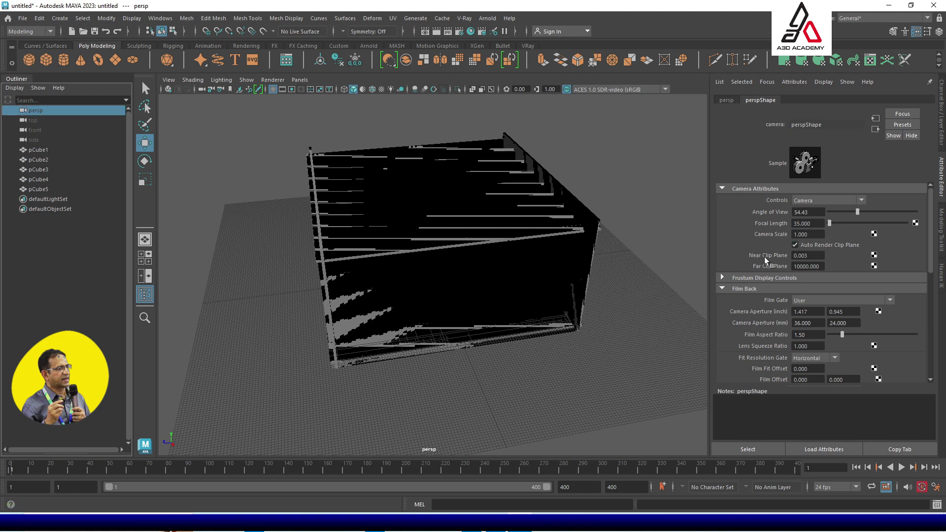
{"action": "double_click", "coordinate": [816, 256]}
{"action": "key", "text": "Return"}
{"action": "left_click_drag", "start_coordinate": [419, 263], "coordinate": [456, 275], "text": "alt"}
{"action": "scroll", "coordinate": [456, 268], "scroll_direction": "up", "scroll_amount": 5}
{"action": "scroll", "coordinate": [458, 271], "scroll_direction": "down", "scroll_amount": 3}
{"action": "scroll", "coordinate": [459, 272], "scroll_direction": "up", "scroll_amount": 3}
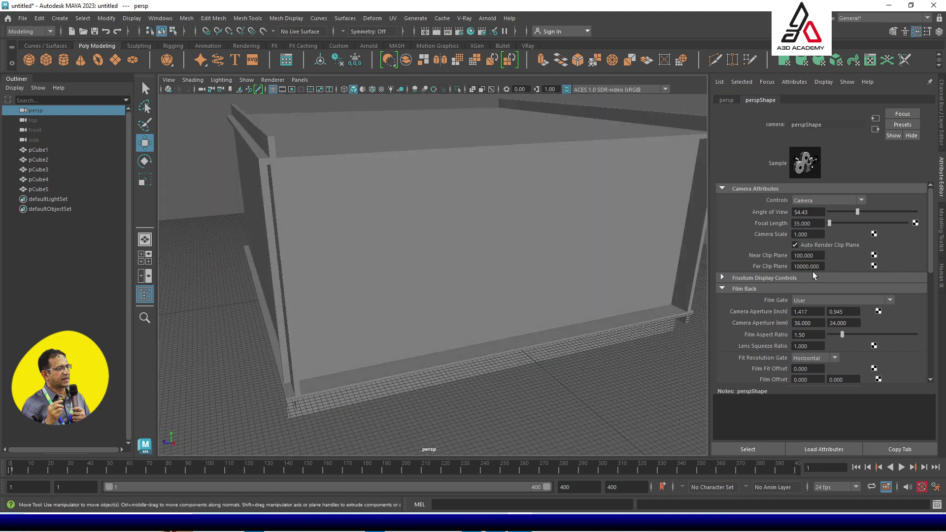
{"action": "left_click_drag", "start_coordinate": [542, 256], "coordinate": [465, 269], "text": "alt"}
Step: Expand the end wall's creation inputs and turn on wireframe display over the shaded slabs
{"action": "left_click", "coordinate": [468, 271]}
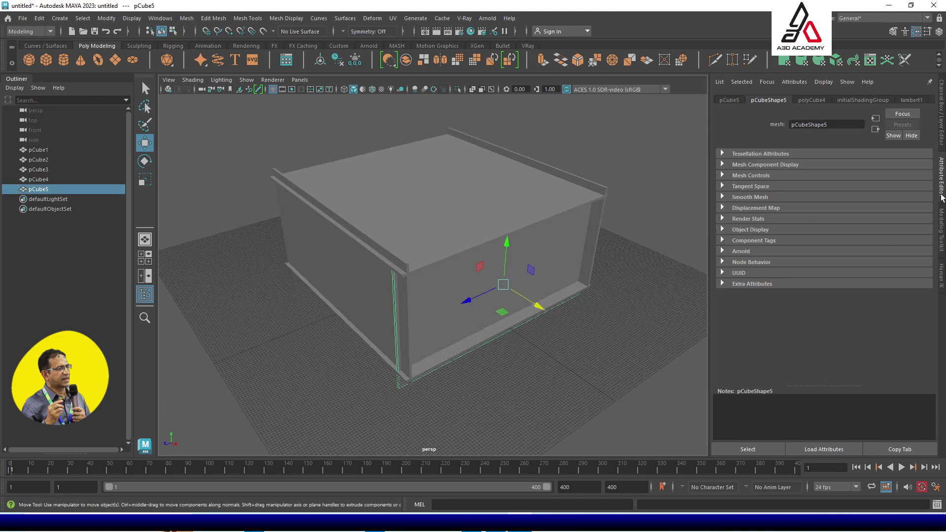
{"action": "left_click", "coordinate": [941, 117]}
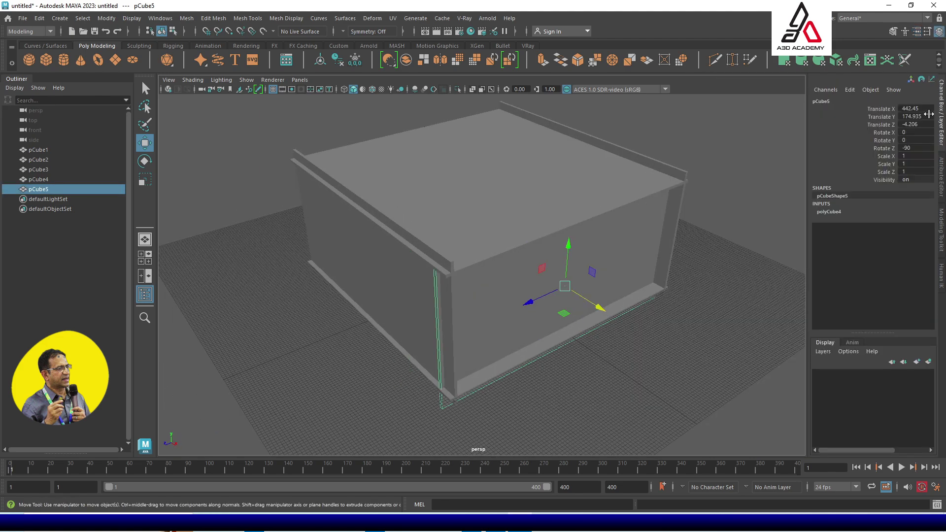
{"action": "left_click", "coordinate": [704, 244]}
{"action": "left_click", "coordinate": [532, 270]}
{"action": "left_click_drag", "start_coordinate": [622, 257], "coordinate": [567, 266], "text": "alt"}
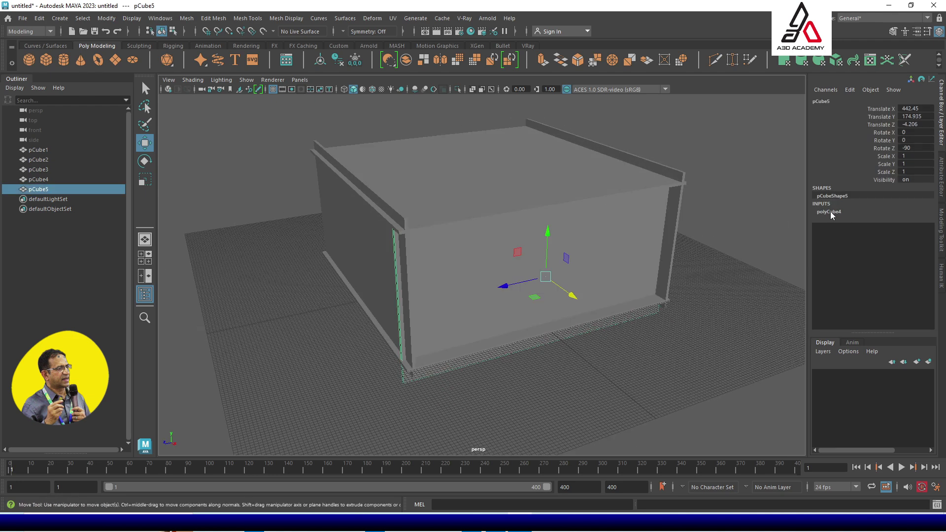
{"action": "left_click", "coordinate": [830, 212]}
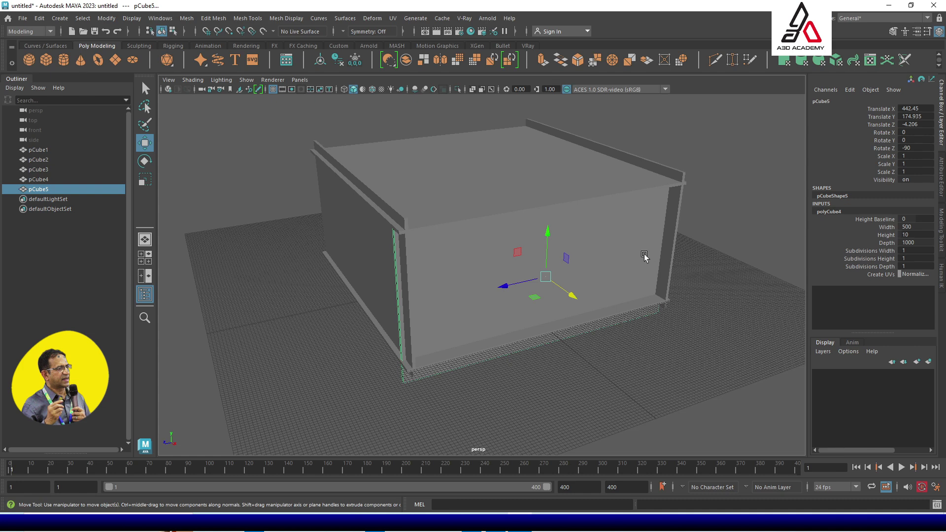
{"action": "left_click", "coordinate": [372, 91]}
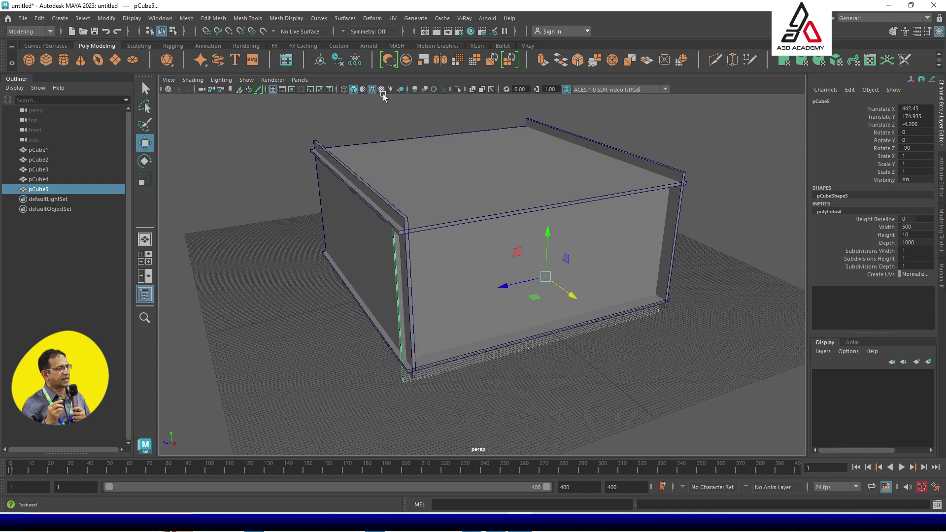
Step: Set the end wall's width subdivisions to 8 and its depth subdivisions to 10
{"action": "left_click", "coordinate": [882, 250]}
{"action": "middle_click_drag", "start_coordinate": [703, 250], "coordinate": [745, 244]}
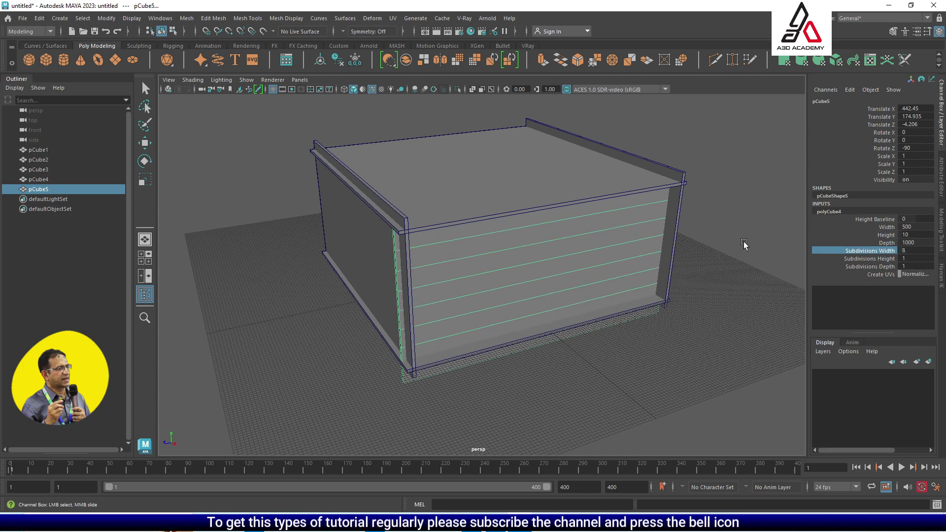
{"action": "left_click", "coordinate": [870, 267]}
{"action": "middle_click_drag", "start_coordinate": [734, 266], "coordinate": [780, 266]}
{"action": "left_click_drag", "start_coordinate": [721, 283], "coordinate": [682, 278], "text": "alt"}
{"action": "right_click_drag", "start_coordinate": [682, 278], "coordinate": [668, 309], "text": "alt"}
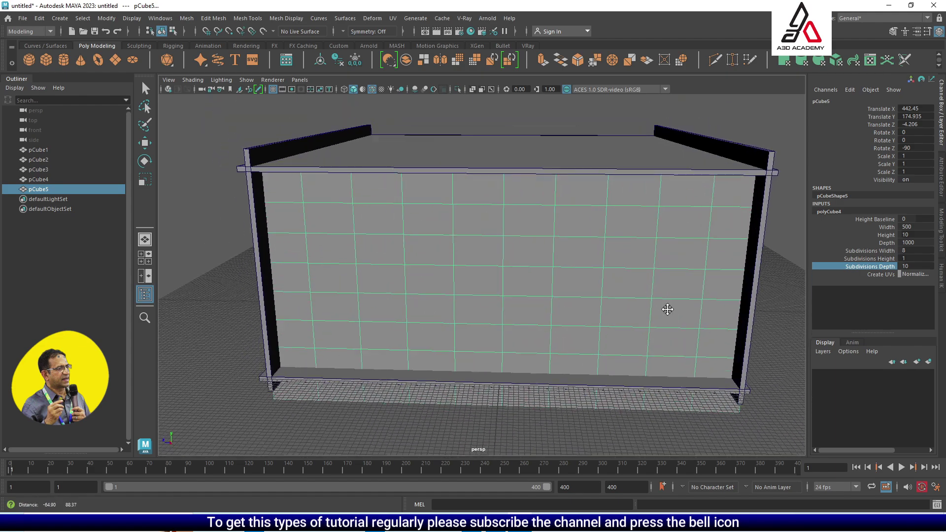
Step: Raise the subdivided end wall to about Y 210
{"action": "left_click", "coordinate": [426, 445]}
{"action": "left_click", "coordinate": [473, 292]}
{"action": "key", "text": "w"}
{"action": "left_click_drag", "start_coordinate": [502, 281], "coordinate": [507, 252]}
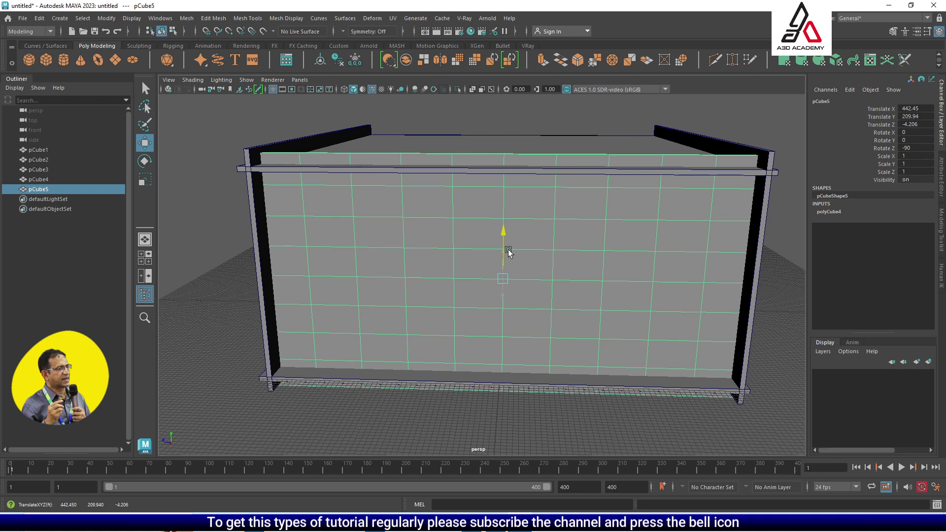
{"action": "key", "text": "q"}
{"action": "scroll", "coordinate": [471, 354], "scroll_direction": "down", "scroll_amount": 5}
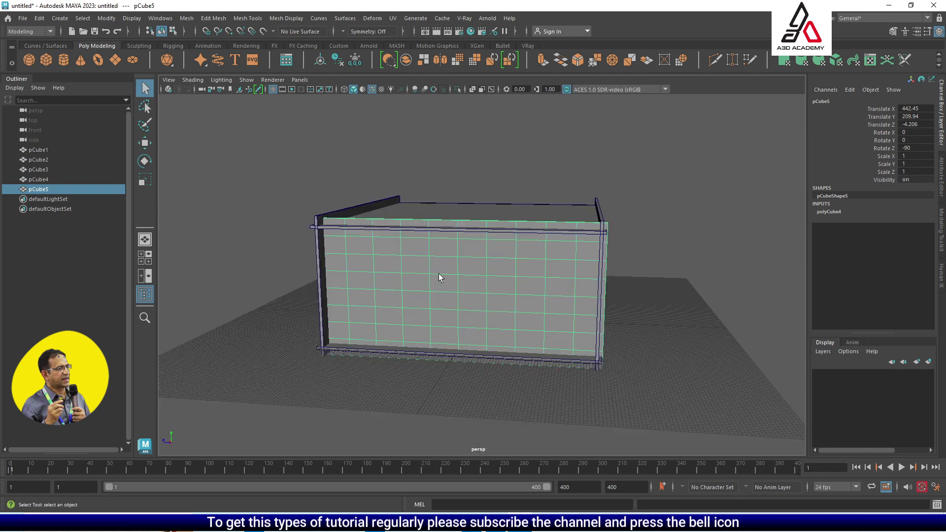
Step: Switch to the browser, examine the sea cave photo's opening in a reduced window, and return to Maya
{"action": "left_click", "coordinate": [472, 522]}
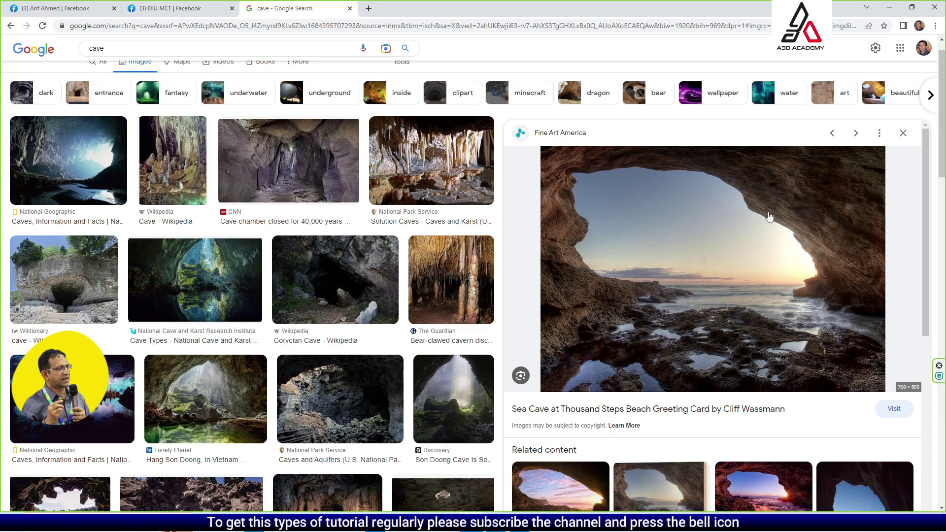
{"action": "left_click", "coordinate": [913, 7]}
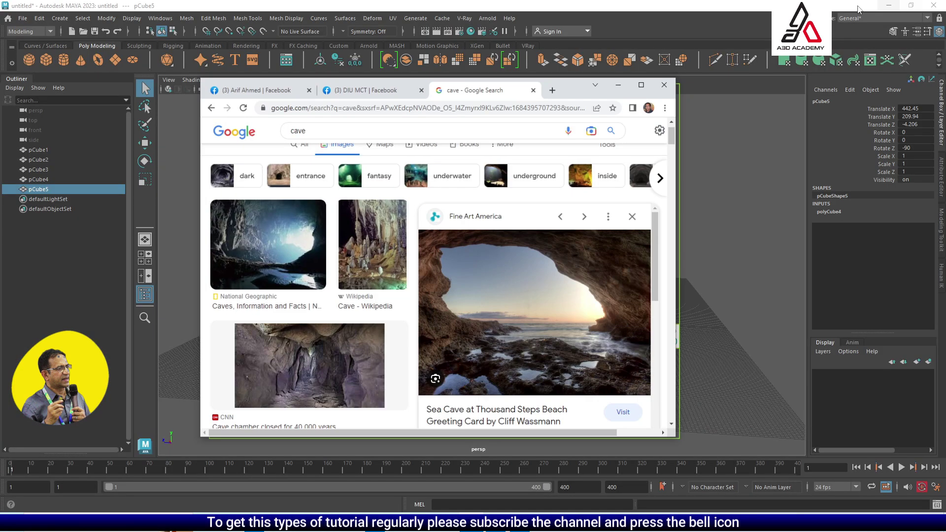
{"action": "left_click_drag", "start_coordinate": [579, 92], "coordinate": [245, 70]}
{"action": "mouse_move", "coordinate": [493, 298]}
{"action": "middle_mouse_down", "text": "alt"}
{"action": "mouse_move", "coordinate": [515, 298]}
{"action": "mouse_move", "coordinate": [498, 298]}
{"action": "middle_mouse_up", "text": "alt"}
{"action": "scroll", "coordinate": [444, 323], "scroll_direction": "up", "scroll_amount": 2}
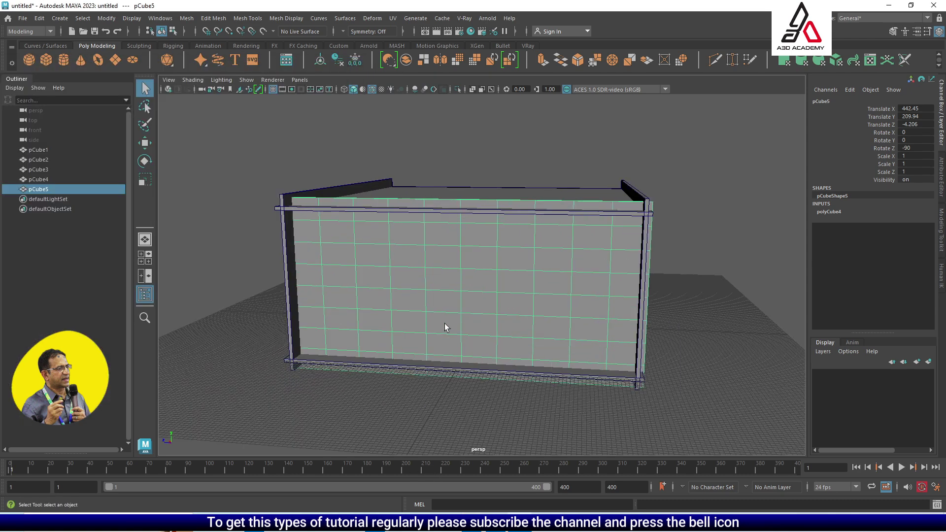
Step: Edit the end wall's vertices, moving one upper pair up and outward and a middle pair inward for the cave opening's left outline
{"action": "right_click_drag", "start_coordinate": [489, 270], "coordinate": [435, 230]}
{"action": "left_click_drag", "start_coordinate": [441, 269], "coordinate": [473, 296], "text": "alt"}
{"action": "mouse_move", "coordinate": [473, 296]}
{"action": "right_mouse_down", "text": "alt"}
{"action": "mouse_move", "coordinate": [404, 347]}
{"action": "mouse_move", "coordinate": [474, 344]}
{"action": "mouse_move", "coordinate": [480, 308]}
{"action": "right_mouse_up", "text": "alt"}
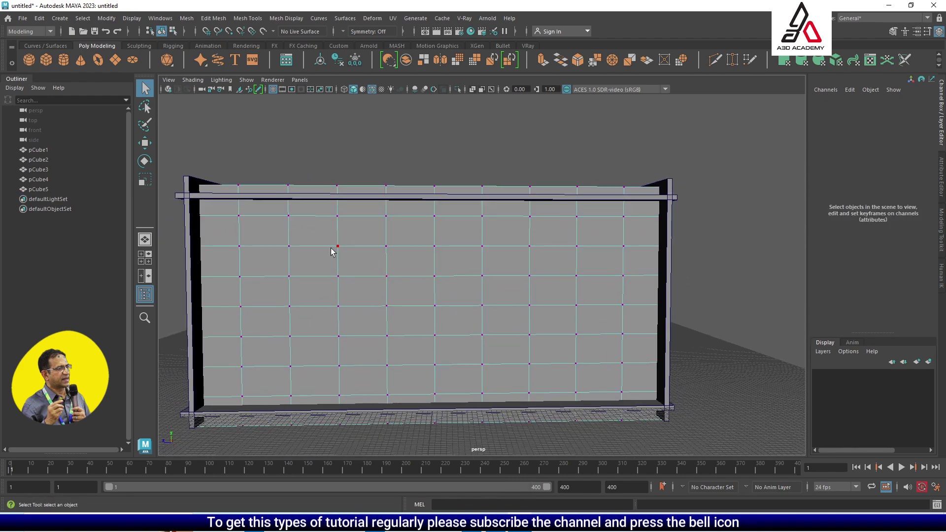
{"action": "left_click_drag", "start_coordinate": [317, 240], "coordinate": [407, 264]}
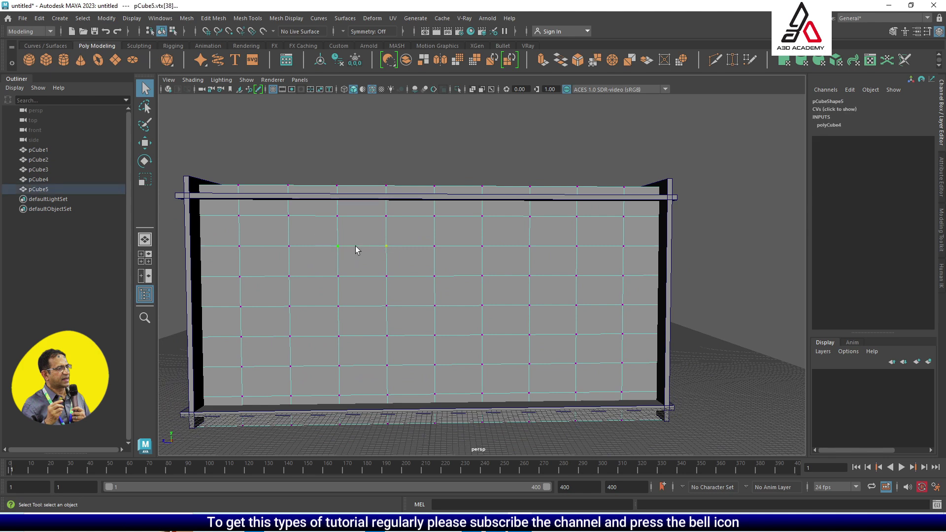
{"action": "key", "text": "w"}
{"action": "left_click_drag", "start_coordinate": [327, 246], "coordinate": [349, 222]}
{"action": "left_click_drag", "start_coordinate": [402, 256], "coordinate": [406, 314]}
{"action": "left_click_drag", "start_coordinate": [328, 308], "coordinate": [347, 309]}
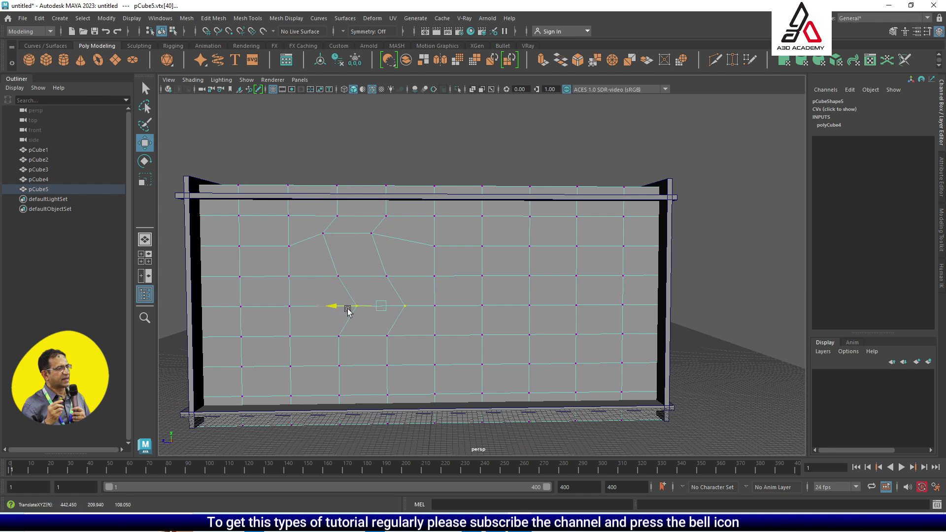
Step: Lower the end wall's upper vertices right of centre and shift the column below outward for the cave opening's right outline
{"action": "left_click_drag", "start_coordinate": [468, 233], "coordinate": [545, 289]}
{"action": "left_click_drag", "start_coordinate": [508, 247], "coordinate": [508, 261]}
{"action": "left_click_drag", "start_coordinate": [520, 281], "coordinate": [552, 331]}
{"action": "left_click_drag", "start_coordinate": [513, 300], "coordinate": [557, 375]}
{"action": "left_click_drag", "start_coordinate": [511, 351], "coordinate": [528, 353]}
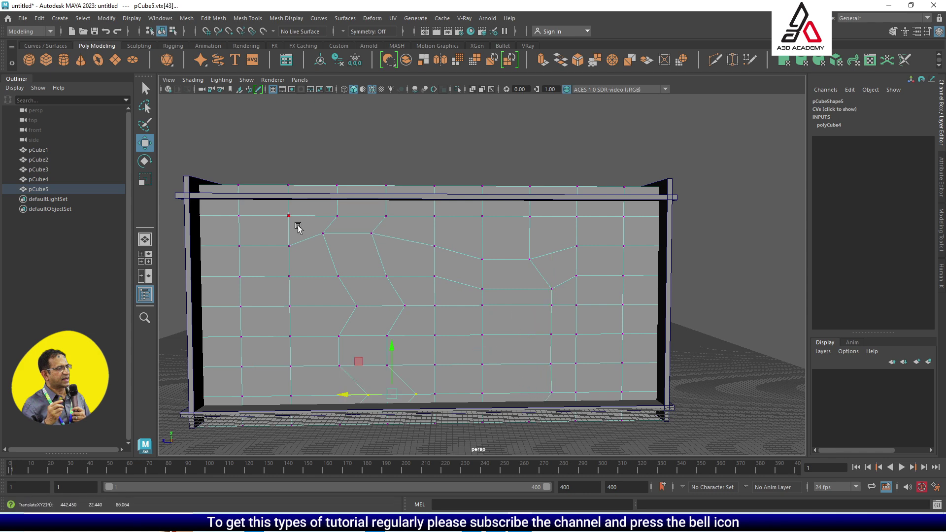
Step: Reposition the vertex column beside the opening's left outline, moving the upper vertices outward and the lower ones inward to follow the curve
{"action": "left_click_drag", "start_coordinate": [277, 223], "coordinate": [396, 286]}
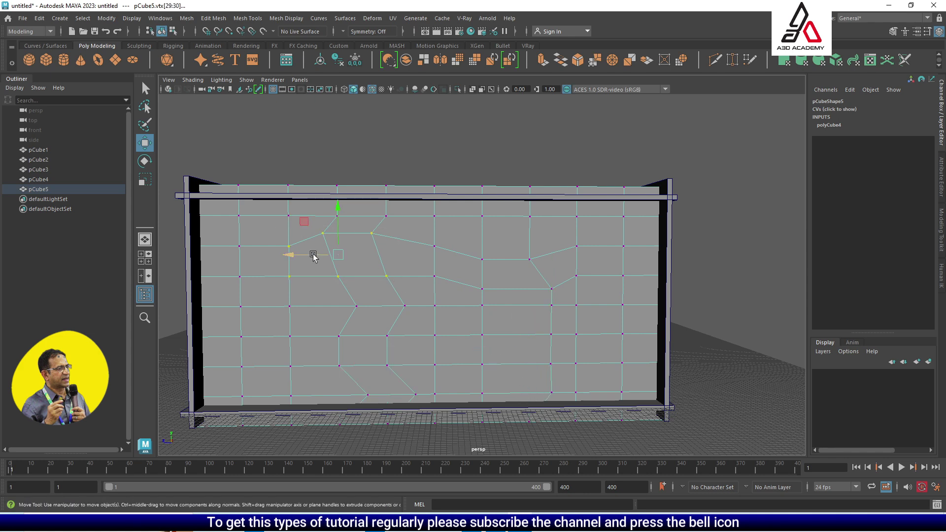
{"action": "left_click_drag", "start_coordinate": [313, 255], "coordinate": [292, 255]}
{"action": "left_click_drag", "start_coordinate": [273, 297], "coordinate": [301, 316]}
{"action": "left_click_drag", "start_coordinate": [276, 306], "coordinate": [302, 375]}
{"action": "left_click_drag", "start_coordinate": [277, 351], "coordinate": [304, 406]}
{"action": "left_click_drag", "start_coordinate": [277, 397], "coordinate": [305, 396]}
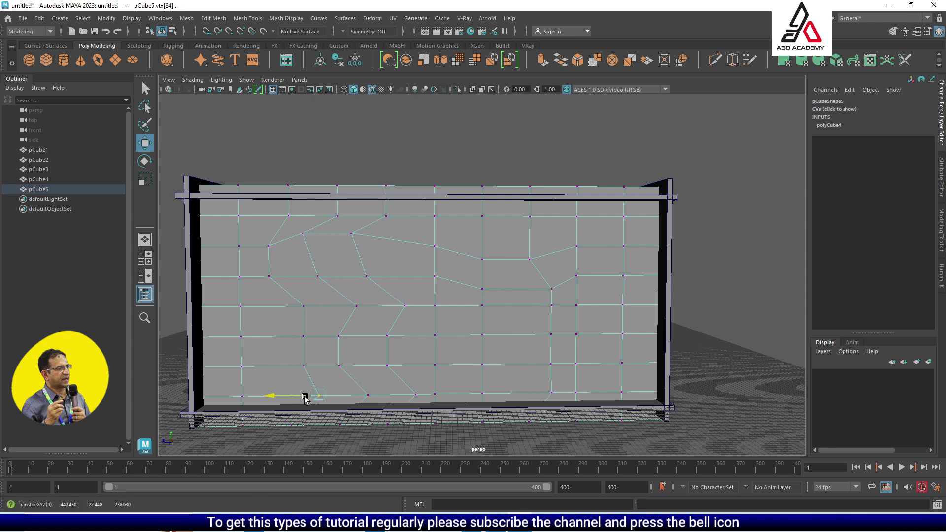
Step: Refine the opening's roofline by lowering the central vertices and adjust the vertex columns around its right outline
{"action": "left_click_drag", "start_coordinate": [426, 238], "coordinate": [567, 320]}
{"action": "left_click_drag", "start_coordinate": [490, 260], "coordinate": [493, 275]}
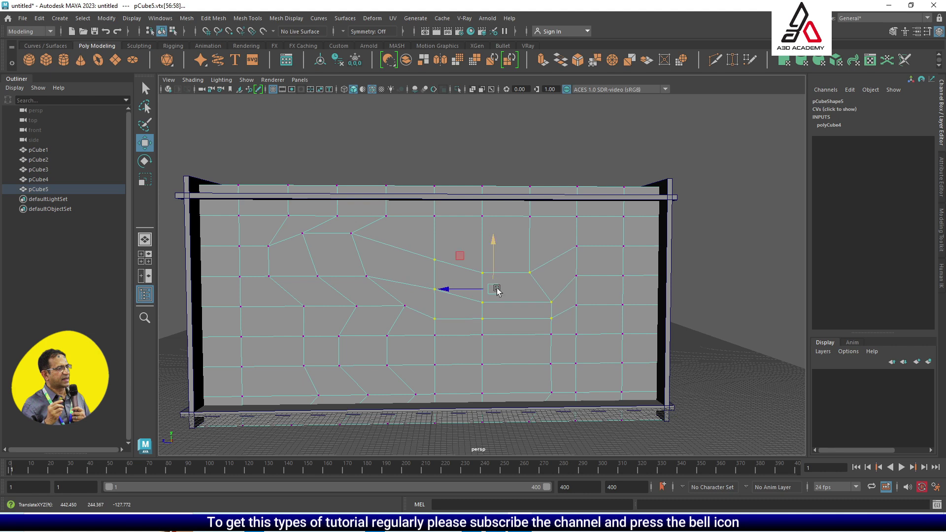
{"action": "left_click", "coordinate": [526, 357]}
{"action": "left_click_drag", "start_coordinate": [543, 255], "coordinate": [527, 276]}
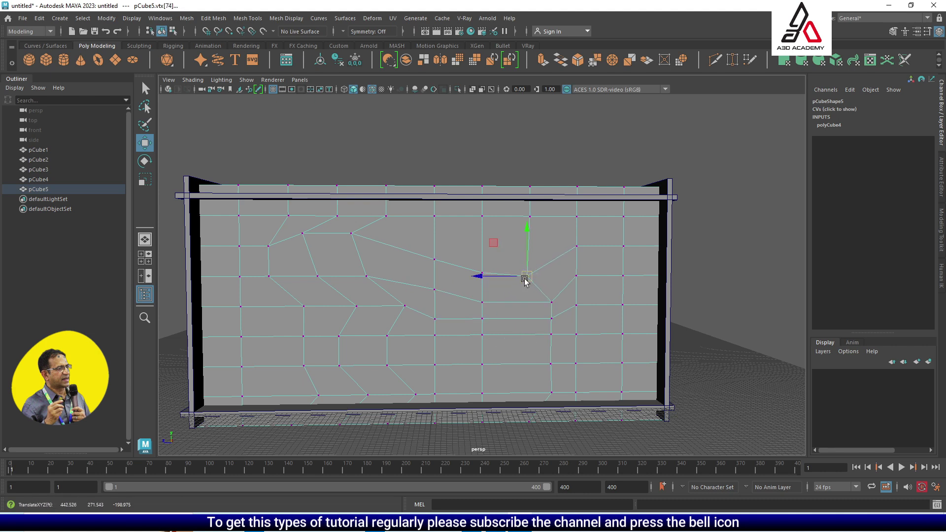
{"action": "left_click", "coordinate": [539, 311]}
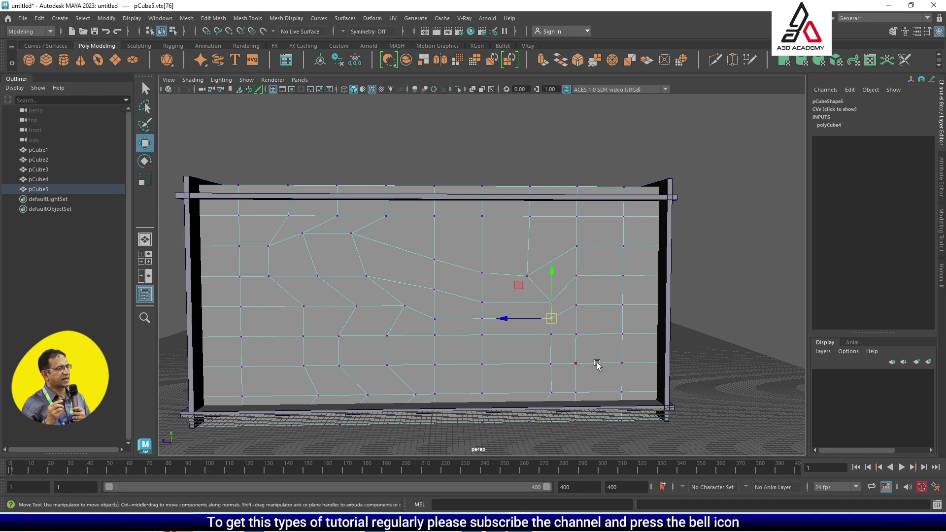
{"action": "left_click_drag", "start_coordinate": [586, 377], "coordinate": [543, 348]}
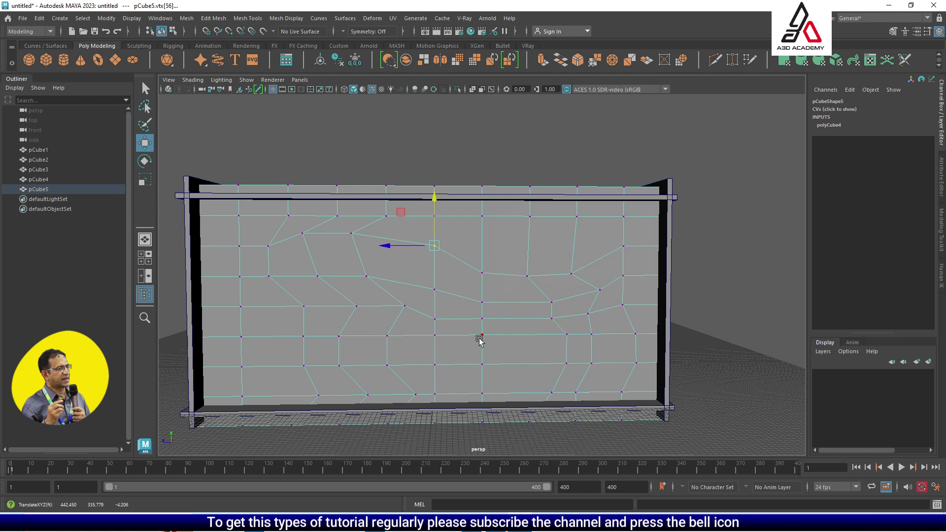
{"action": "right_click_drag", "start_coordinate": [499, 232], "coordinate": [501, 261]}
Step: Select the faces inside the cave outline on both sides of the end wall and bridge them to cut the opening
{"action": "left_click_drag", "start_coordinate": [376, 354], "coordinate": [507, 377]}
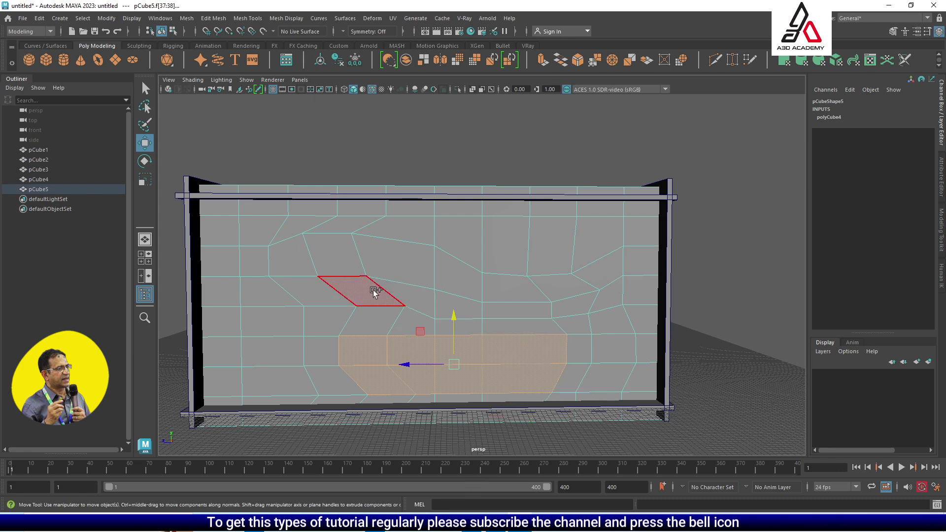
{"action": "left_click_drag", "start_coordinate": [374, 291], "coordinate": [506, 326], "text": "shift"}
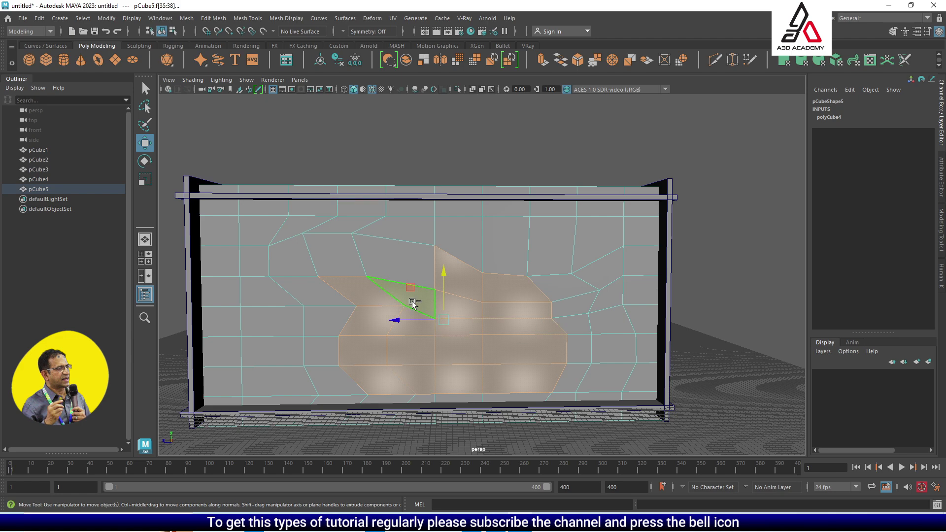
{"action": "left_click", "coordinate": [349, 259], "text": "shift"}
{"action": "left_click_drag", "start_coordinate": [721, 408], "coordinate": [572, 338], "text": "alt"}
{"action": "key", "text": "4"}
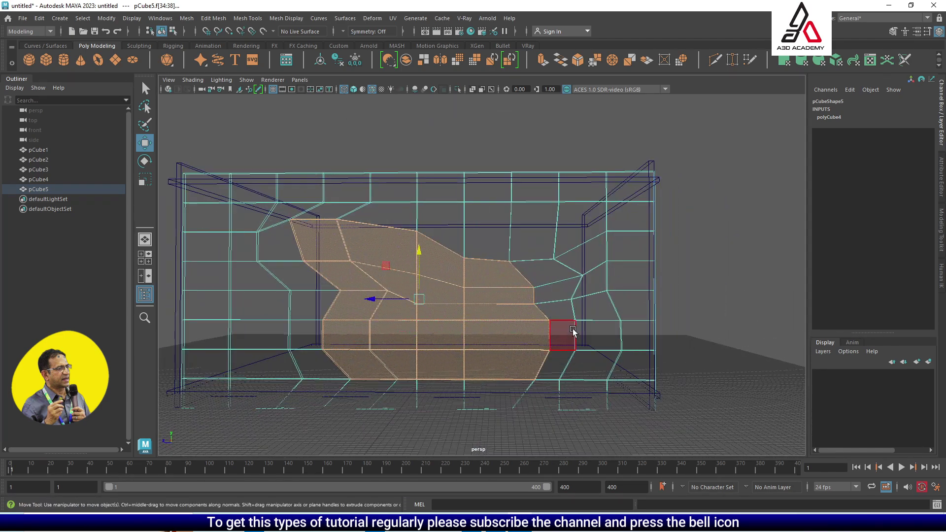
{"action": "left_click", "coordinate": [246, 18]}
{"action": "left_click", "coordinate": [195, 20]}
{"action": "left_click", "coordinate": [206, 20]}
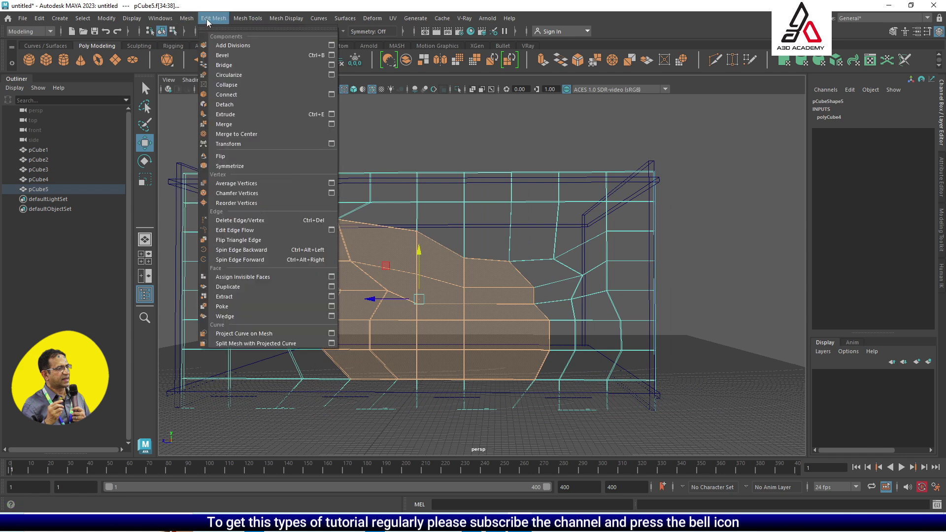
{"action": "left_click", "coordinate": [238, 64]}
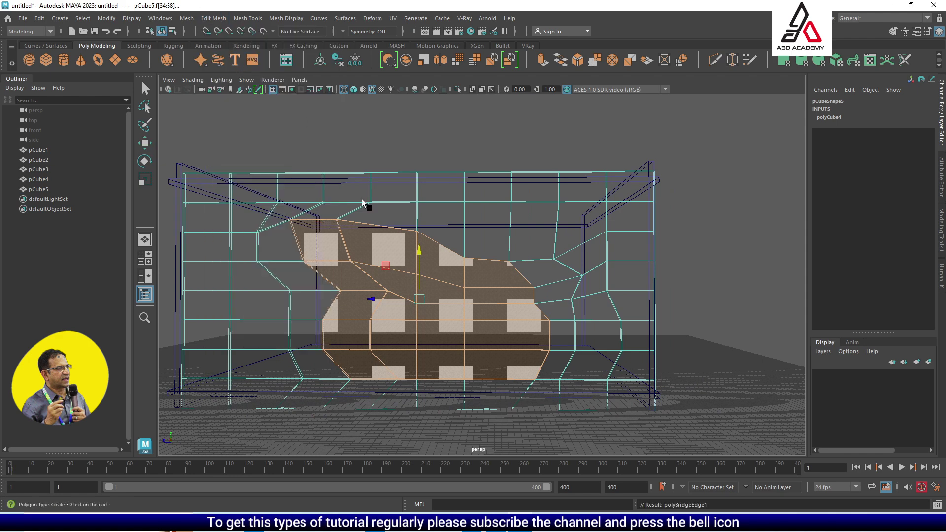
{"action": "mouse_move", "coordinate": [452, 304]}
{"action": "left_mouse_down", "text": "alt"}
{"action": "mouse_move", "coordinate": [441, 319]}
{"action": "mouse_move", "coordinate": [467, 319]}
{"action": "mouse_move", "coordinate": [452, 316]}
{"action": "left_mouse_up", "text": "alt"}
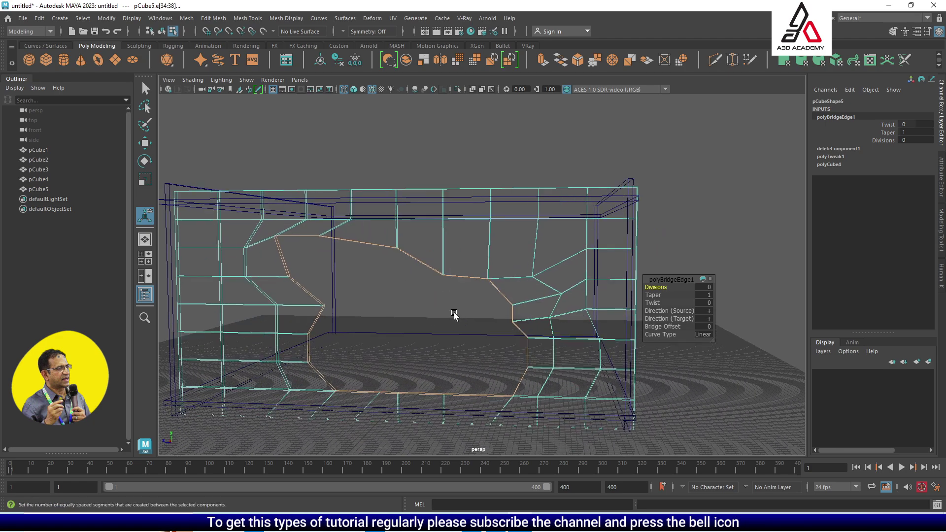
{"action": "key", "text": "5"}
{"action": "mouse_move", "coordinate": [638, 260]}
{"action": "left_mouse_down", "text": "alt"}
{"action": "mouse_move", "coordinate": [646, 257]}
{"action": "mouse_move", "coordinate": [583, 258]}
{"action": "mouse_move", "coordinate": [685, 252]}
{"action": "mouse_move", "coordinate": [634, 260]}
{"action": "left_mouse_up", "text": "alt"}
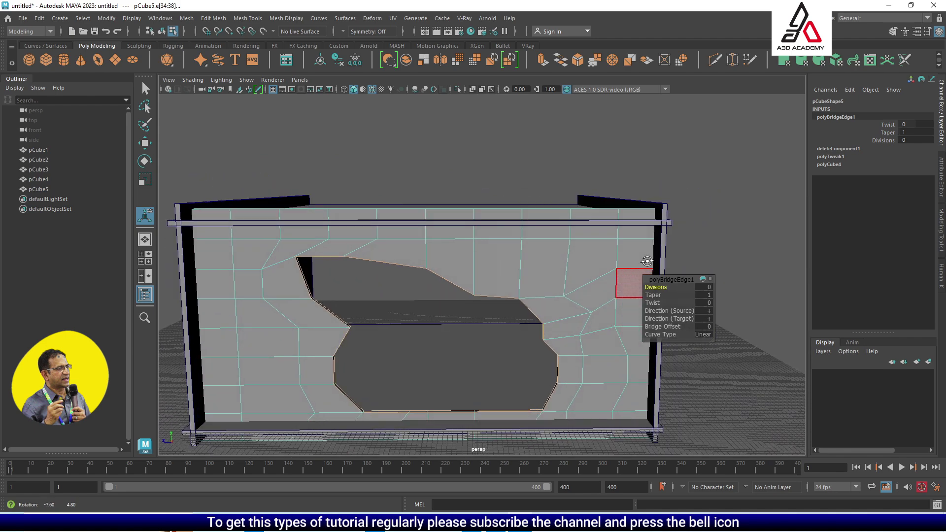
{"action": "key", "text": "F8"}
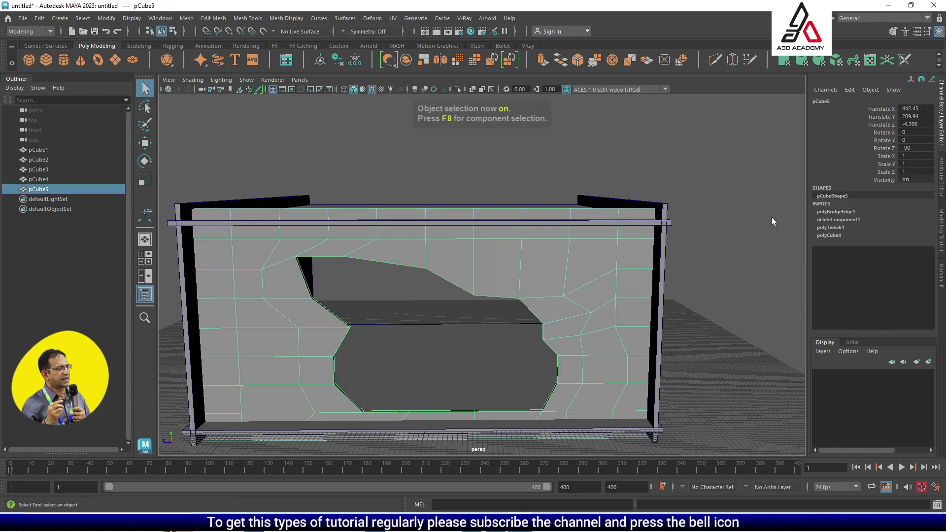
{"action": "left_click", "coordinate": [742, 221]}
Step: Select the opened end wall and delete its construction history
{"action": "left_click", "coordinate": [531, 275]}
{"action": "left_click_drag", "start_coordinate": [533, 276], "coordinate": [495, 302], "text": "alt"}
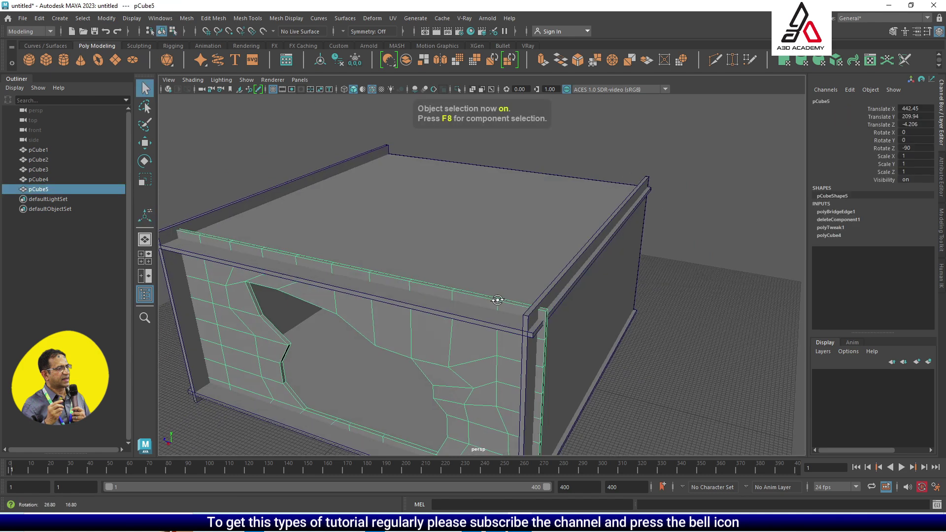
{"action": "key", "text": "w"}
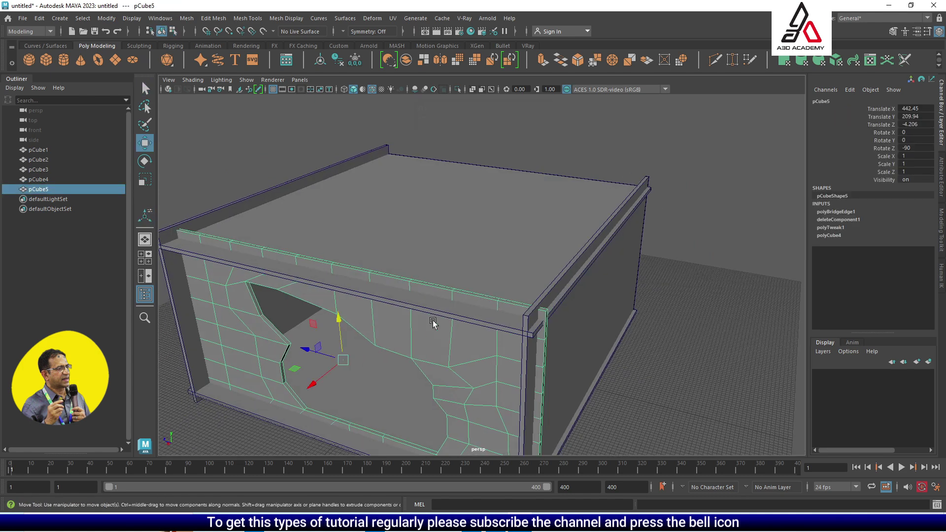
{"action": "left_click", "coordinate": [39, 18]}
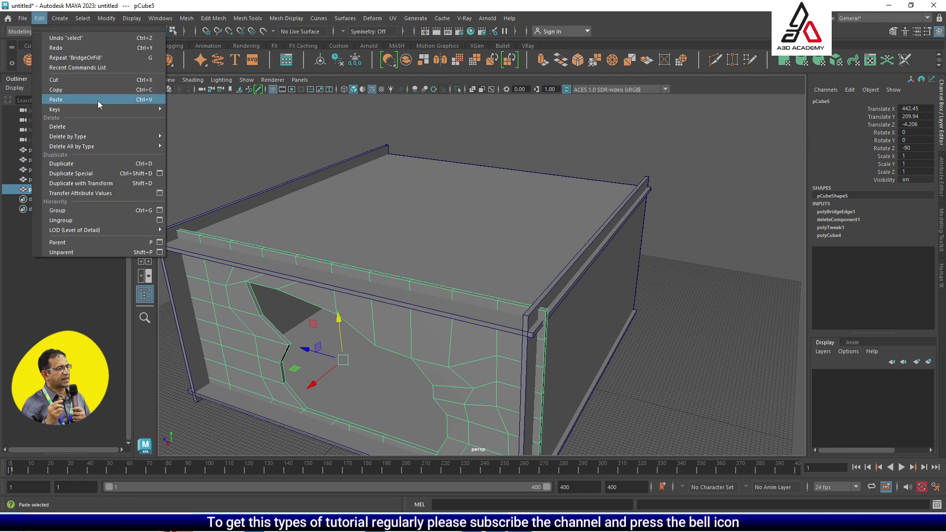
{"action": "left_click", "coordinate": [192, 137]}
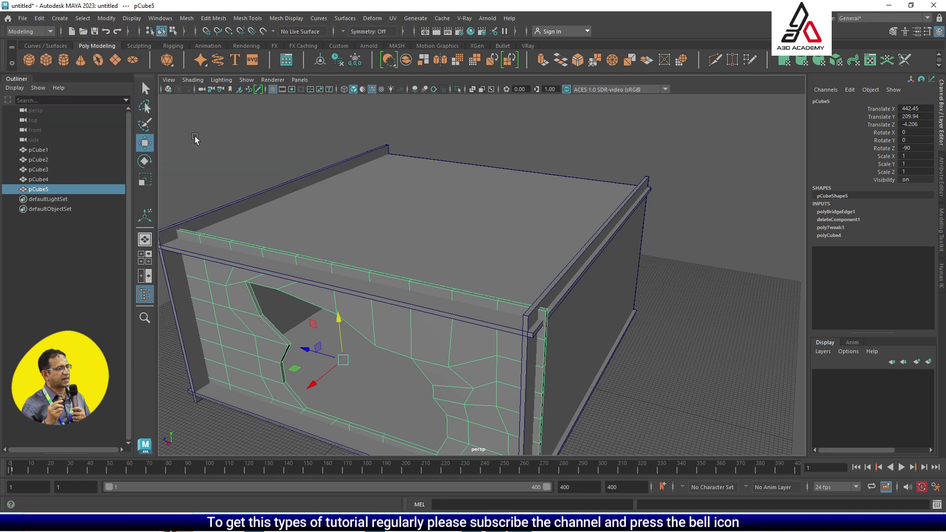
Step: Duplicate the opened end wall and move the copy to the opposite end of the cave, at about X -407
{"action": "mouse_move", "coordinate": [348, 361]}
{"action": "left_mouse_down", "text": "shift"}
{"action": "mouse_move", "coordinate": [338, 363]}
{"action": "mouse_move", "coordinate": [487, 258]}
{"action": "left_mouse_up", "text": "shift"}
{"action": "left_click_drag", "start_coordinate": [490, 253], "coordinate": [486, 250], "text": "shift"}
{"action": "left_click", "coordinate": [755, 243]}
Step: Examine from the front how the cave's near and far openings line up
{"action": "mouse_move", "coordinate": [756, 244]}
{"action": "left_mouse_down", "text": "alt"}
{"action": "mouse_move", "coordinate": [577, 236]}
{"action": "mouse_move", "coordinate": [763, 216]}
{"action": "mouse_move", "coordinate": [752, 222]}
{"action": "left_mouse_up", "text": "alt"}
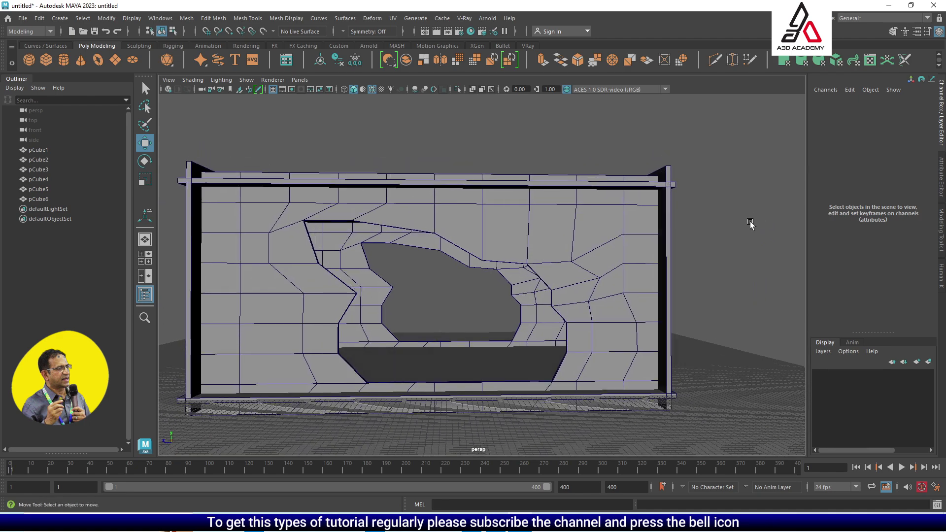
{"action": "scroll", "coordinate": [419, 296], "scroll_direction": "up", "scroll_amount": 5}
{"action": "scroll", "coordinate": [427, 302], "scroll_direction": "down", "scroll_amount": 5}
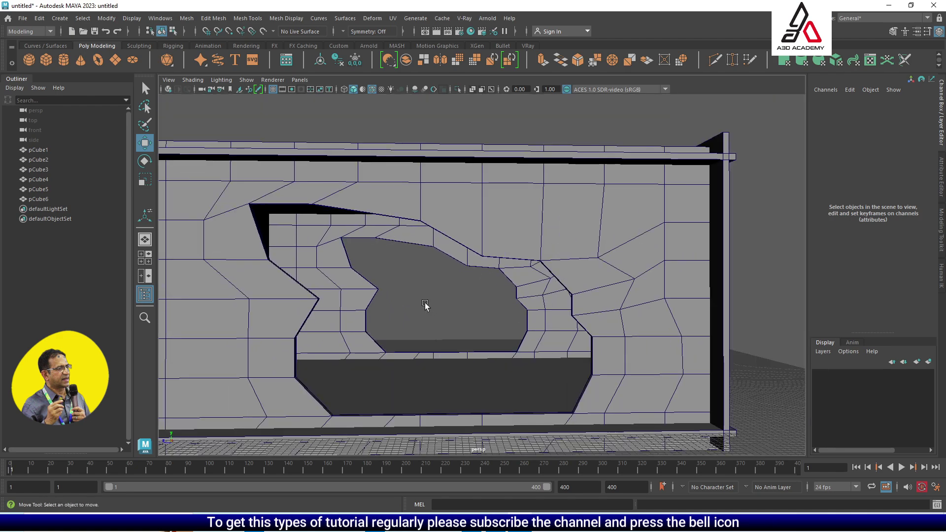
{"action": "scroll", "coordinate": [425, 298], "scroll_direction": "down", "scroll_amount": 2}
{"action": "scroll", "coordinate": [425, 294], "scroll_direction": "up", "scroll_amount": 3}
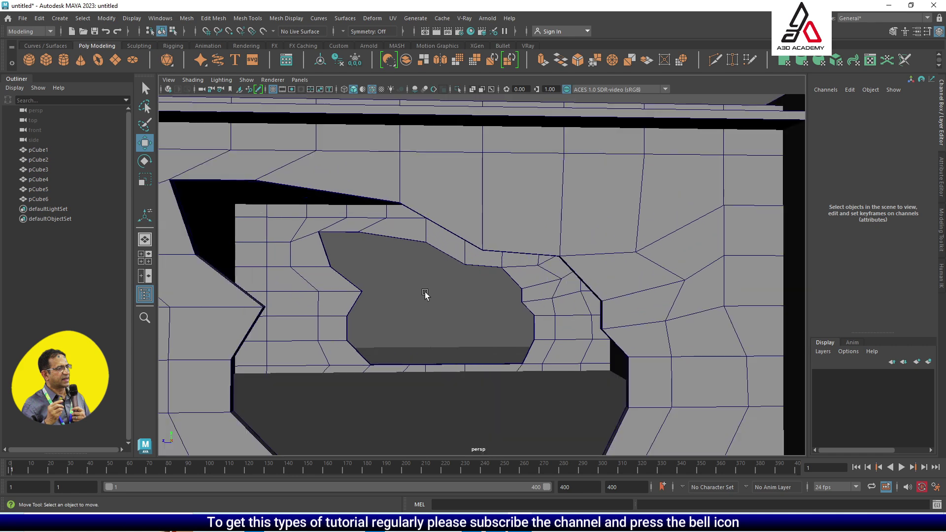
{"action": "scroll", "coordinate": [422, 288], "scroll_direction": "down", "scroll_amount": 1}
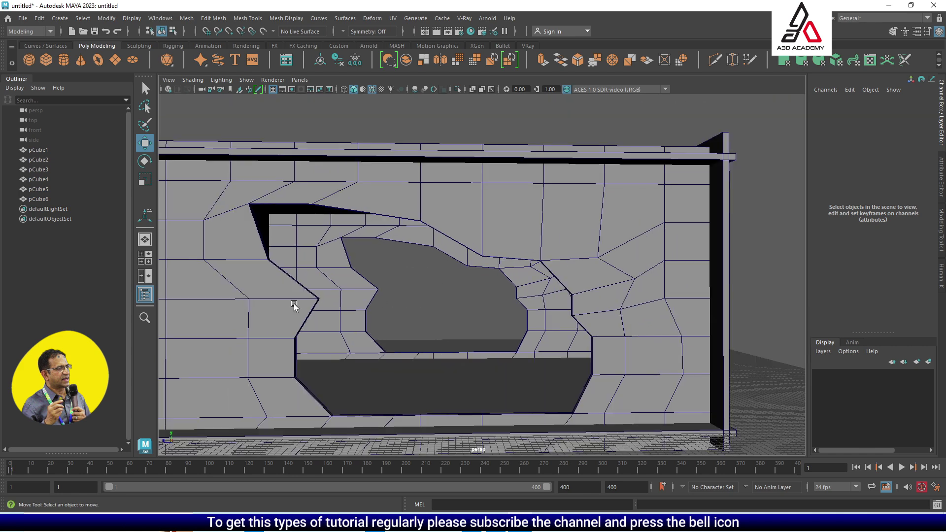
{"action": "mouse_move", "coordinate": [434, 325]}
{"action": "left_mouse_down", "text": "alt"}
{"action": "mouse_move", "coordinate": [419, 327]}
{"action": "mouse_move", "coordinate": [428, 321]}
{"action": "left_mouse_up", "text": "alt"}
{"action": "scroll", "coordinate": [399, 319], "scroll_direction": "down", "scroll_amount": 3}
Step: Move the front opening's inward-pointing left edge vertices outward to widen that side
{"action": "left_click", "coordinate": [323, 311]}
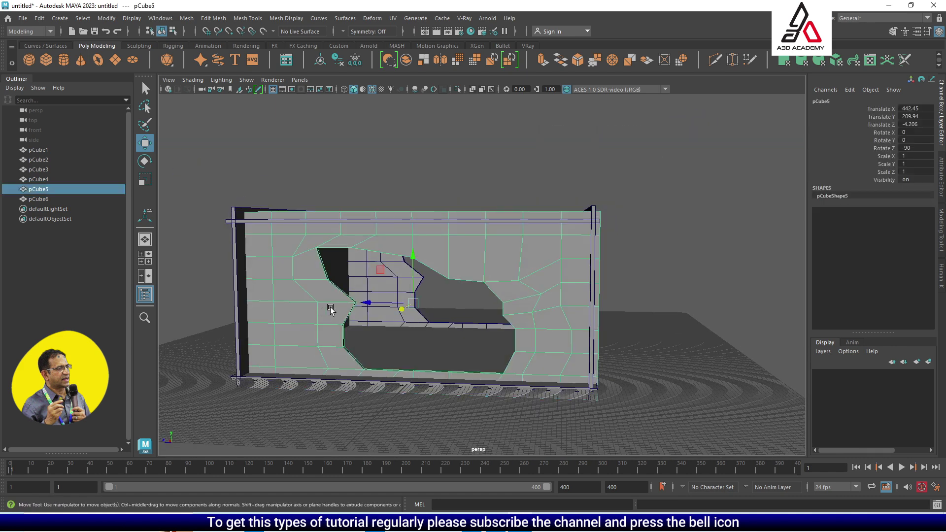
{"action": "right_click_drag", "start_coordinate": [332, 259], "coordinate": [302, 237]}
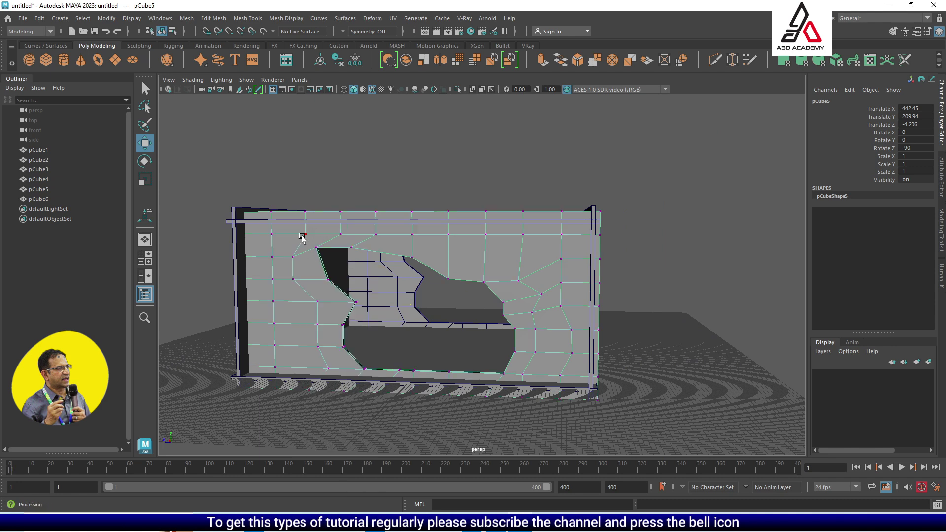
{"action": "left_click", "coordinate": [356, 302]}
{"action": "left_click_drag", "start_coordinate": [330, 304], "coordinate": [278, 303]}
{"action": "left_click", "coordinate": [318, 324]}
{"action": "key", "text": "ctrl+z"}
{"action": "left_click", "coordinate": [433, 296]}
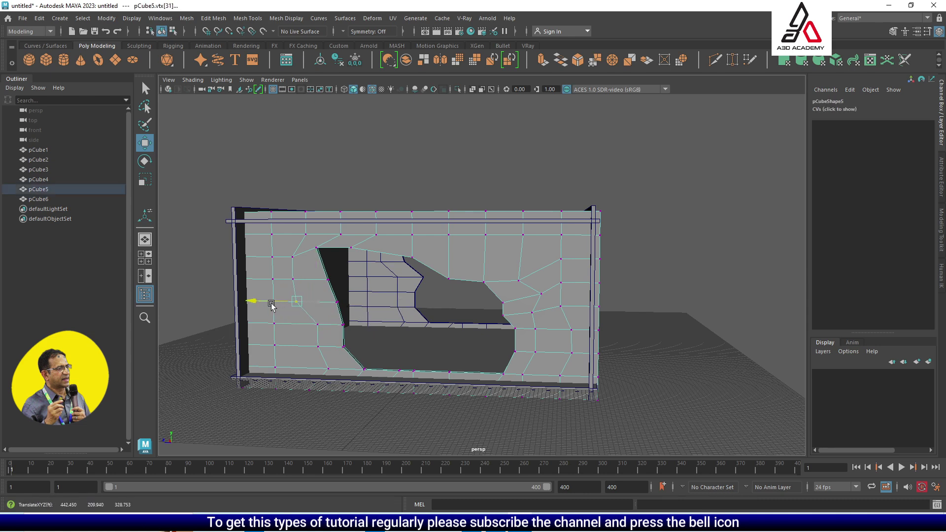
Step: Raise the vertices along the front opening's upper right edge and pull its right shoulder up and outward
{"action": "left_click_drag", "start_coordinate": [470, 301], "coordinate": [433, 248]}
{"action": "left_click", "coordinate": [474, 291]}
{"action": "left_click_drag", "start_coordinate": [496, 290], "coordinate": [478, 236]}
{"action": "left_click", "coordinate": [533, 308]}
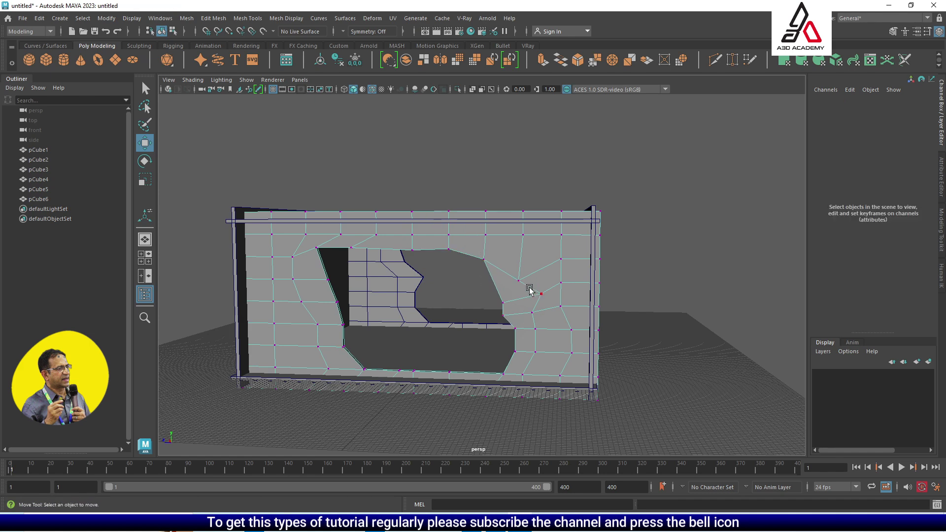
{"action": "left_click_drag", "start_coordinate": [531, 292], "coordinate": [521, 239]}
{"action": "left_click_drag", "start_coordinate": [488, 294], "coordinate": [511, 281]}
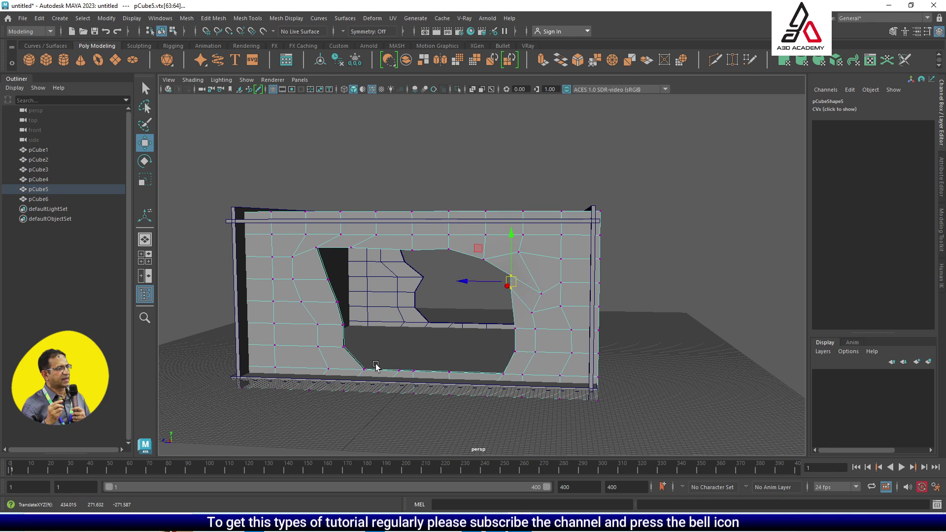
Step: Shift the vertices along the front opening's lower left edge outward to widen the base
{"action": "left_click_drag", "start_coordinate": [311, 363], "coordinate": [276, 363]}
{"action": "left_click_drag", "start_coordinate": [364, 359], "coordinate": [275, 345]}
{"action": "left_click_drag", "start_coordinate": [370, 339], "coordinate": [277, 323]}
{"action": "left_click", "coordinate": [439, 294]}
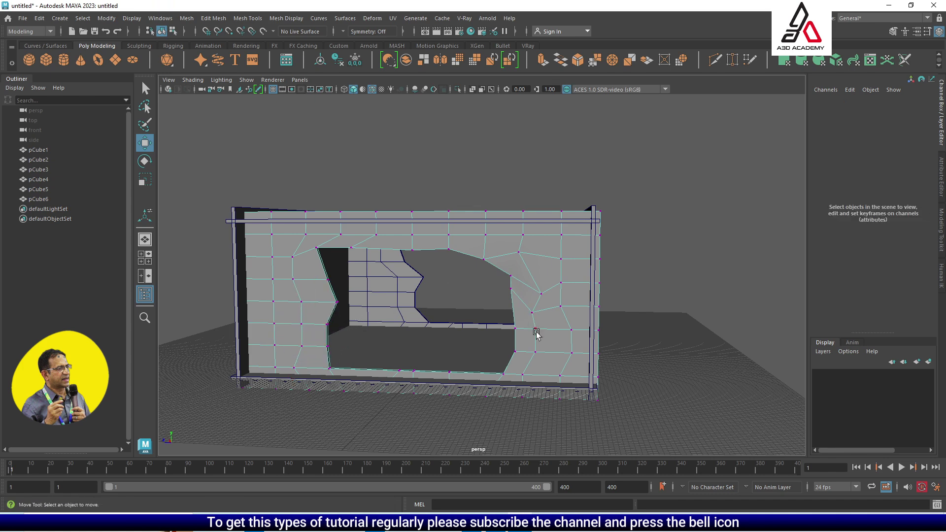
Step: Move the front opening's lower right corner vertices outward and return the wall to object selection
{"action": "left_click_drag", "start_coordinate": [486, 370], "coordinate": [511, 373]}
{"action": "left_click", "coordinate": [644, 283]}
{"action": "left_click_drag", "start_coordinate": [554, 310], "coordinate": [421, 327], "text": "alt"}
{"action": "scroll", "coordinate": [421, 327], "scroll_direction": "up", "scroll_amount": 3}
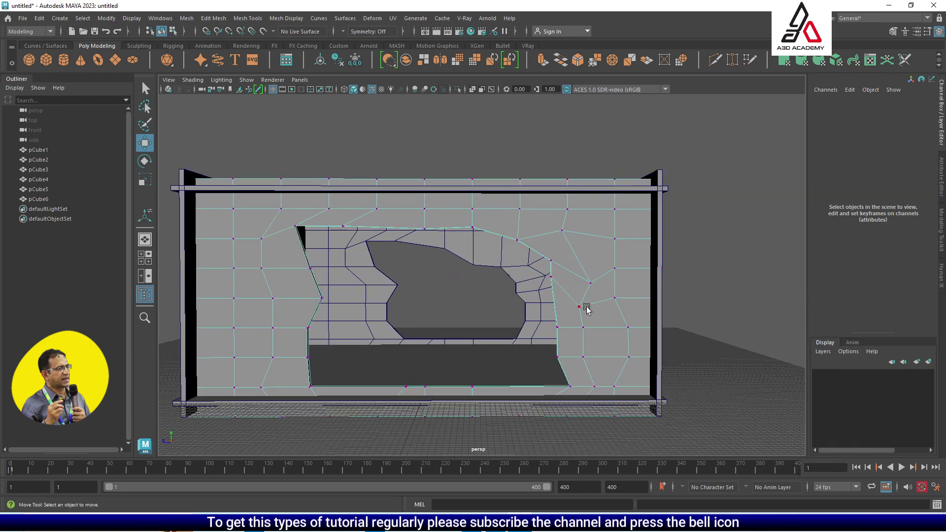
{"action": "key", "text": "F8"}
{"action": "key", "text": "F8"}
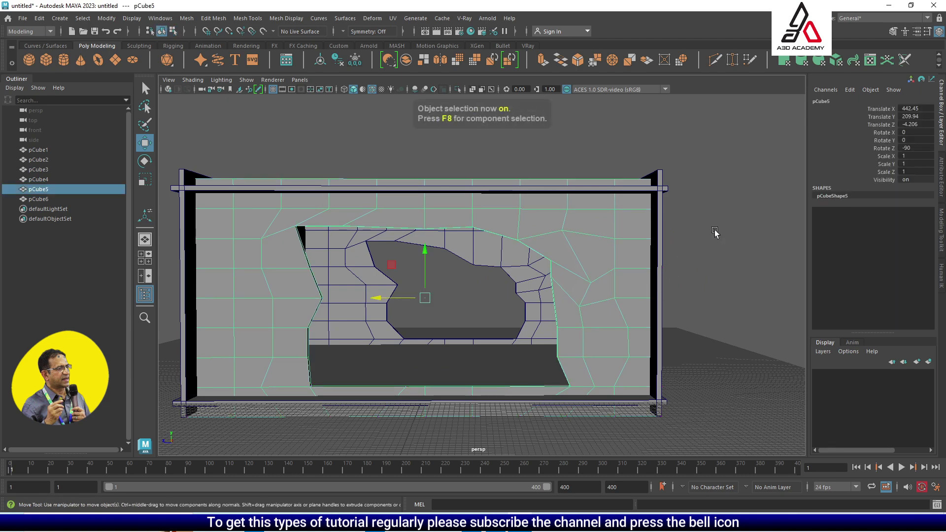
{"action": "left_click", "coordinate": [712, 228]}
Step: Combine all six cave wall, floor and roof meshes into one mesh and rename it Cave_Ref
{"action": "scroll", "coordinate": [508, 274], "scroll_direction": "down", "scroll_amount": 5}
{"action": "left_click_drag", "start_coordinate": [507, 280], "coordinate": [450, 282], "text": "alt"}
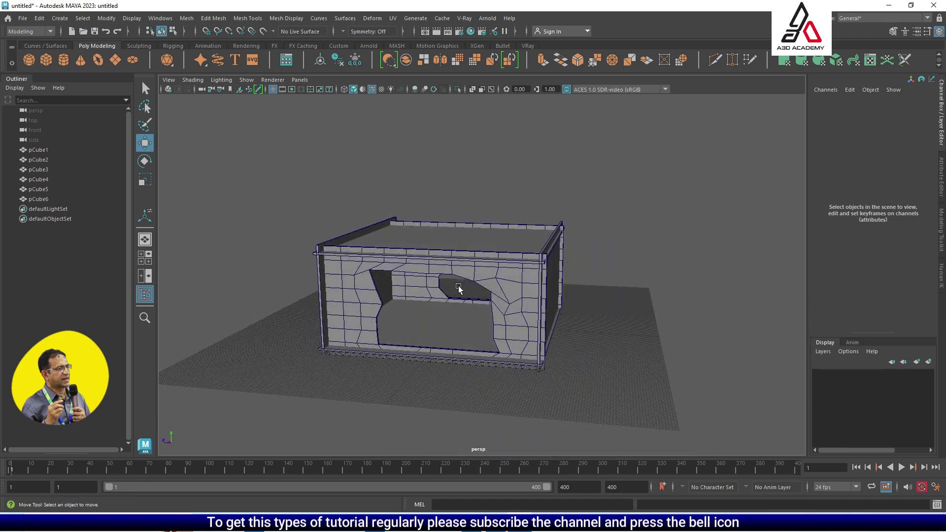
{"action": "left_click_drag", "start_coordinate": [284, 171], "coordinate": [643, 371]}
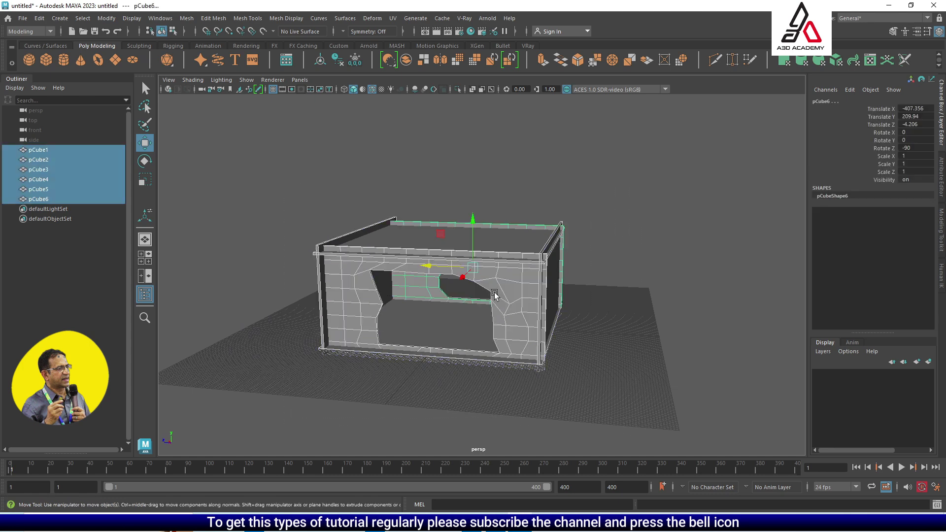
{"action": "left_click", "coordinate": [186, 19]}
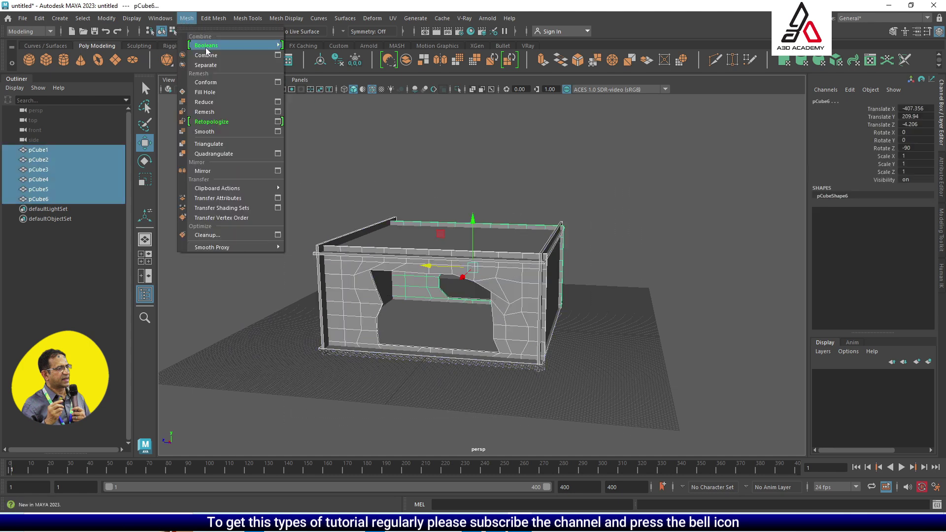
{"action": "left_click", "coordinate": [210, 55]}
{"action": "left_click", "coordinate": [535, 177]}
{"action": "left_click", "coordinate": [508, 267]}
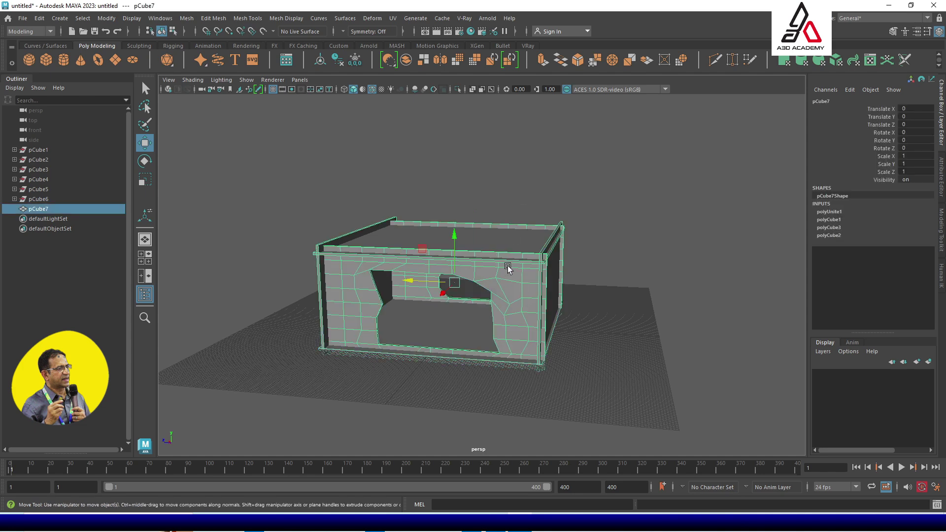
{"action": "double_click", "coordinate": [824, 101]}
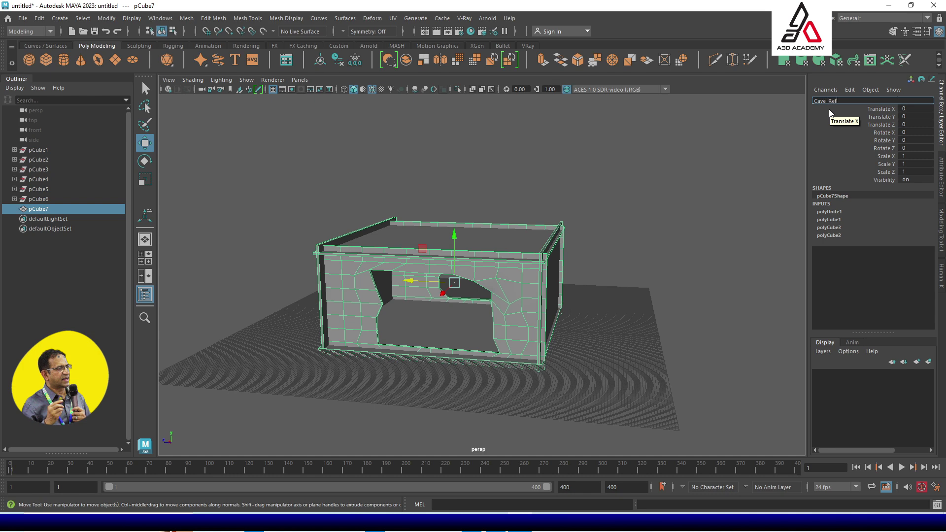
{"action": "key", "text": "Return"}
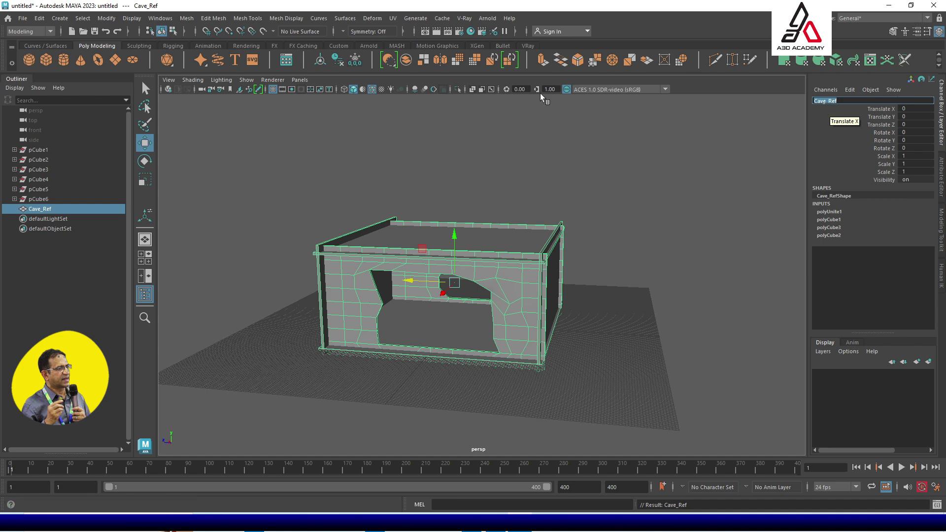
Step: Start sending the whole scene to Unreal as an FBX export, with E:\[0Unreal Tutorial Making]\Cave as the destination folder
{"action": "left_click", "coordinate": [24, 20]}
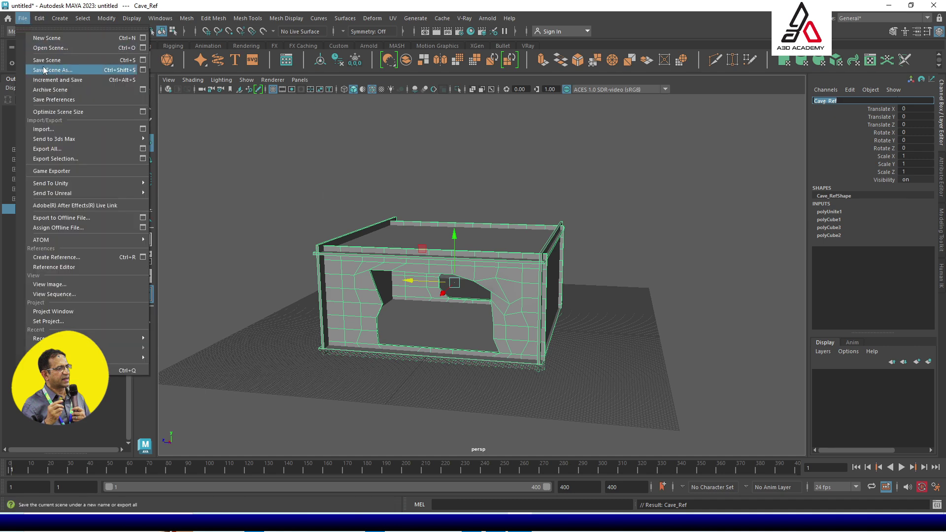
{"action": "mouse_move", "coordinate": [93, 190]}
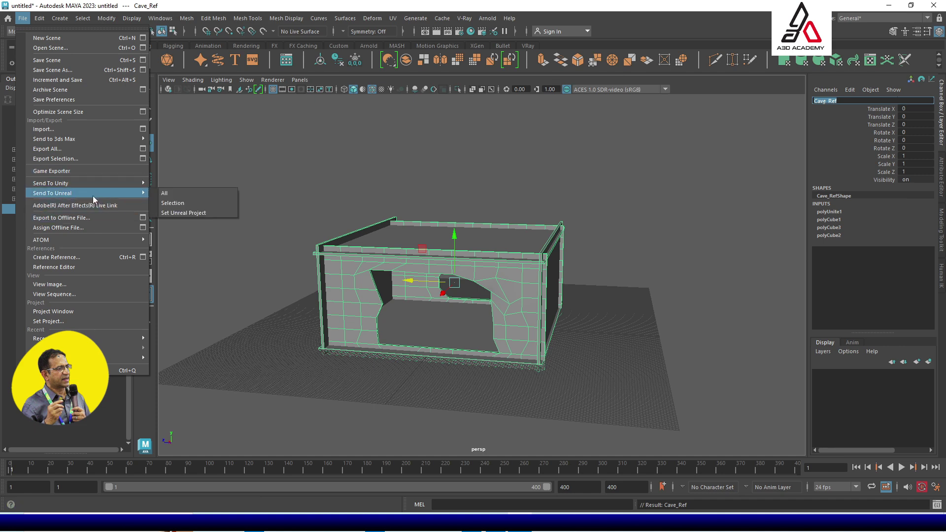
{"action": "left_click", "coordinate": [172, 193]}
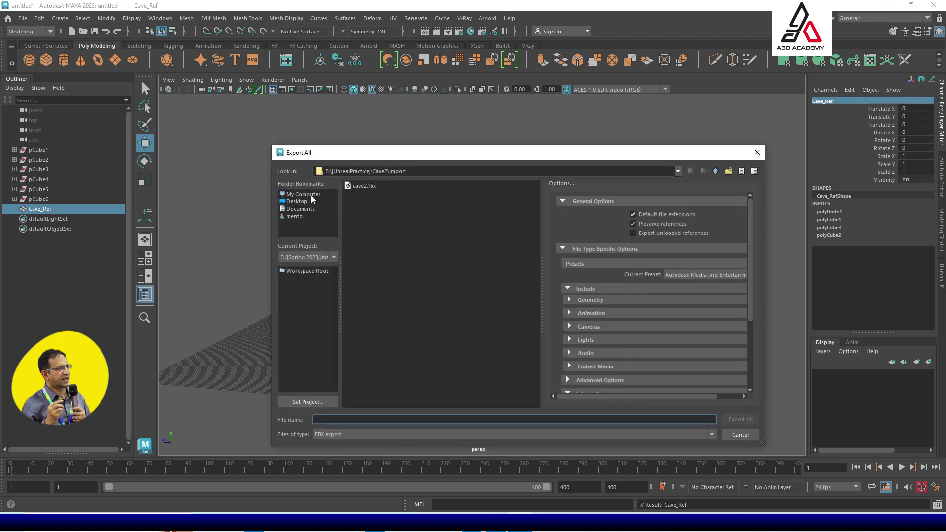
{"action": "left_click", "coordinate": [316, 195]}
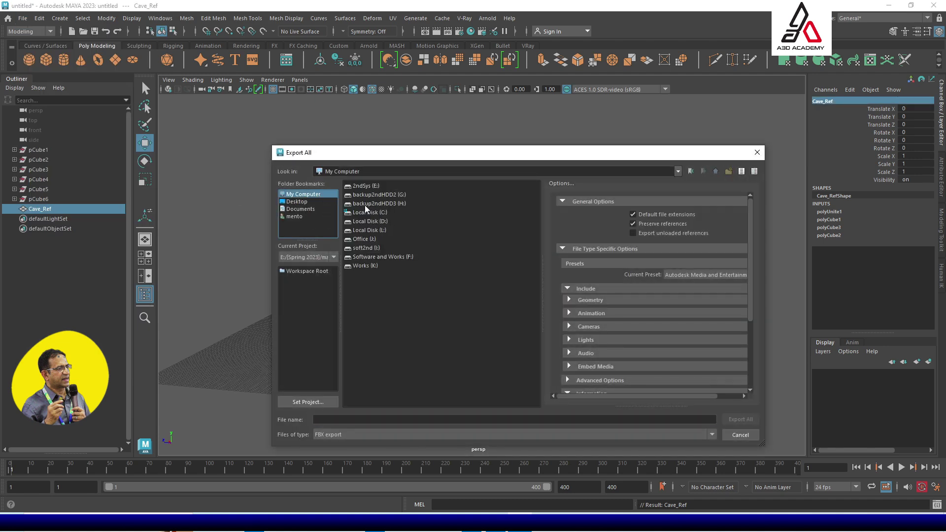
{"action": "double_click", "coordinate": [369, 186]}
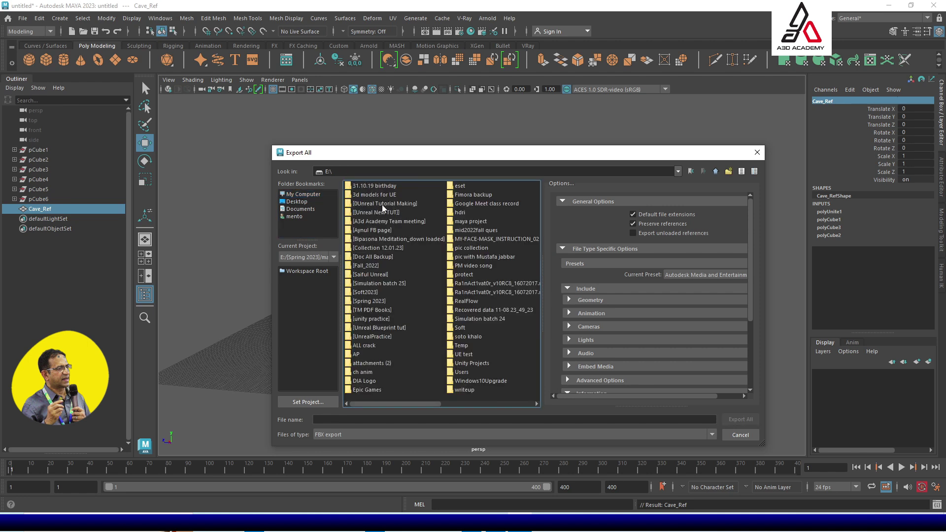
{"action": "double_click", "coordinate": [379, 204]}
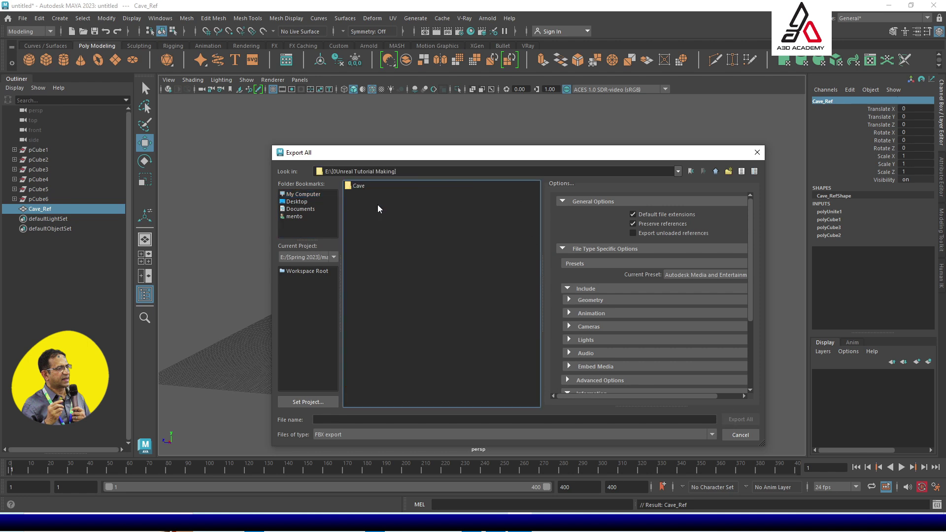
{"action": "double_click", "coordinate": [357, 187]}
Step: Name the FBX file CaveRef and export the whole scene
{"action": "left_click", "coordinate": [351, 420]}
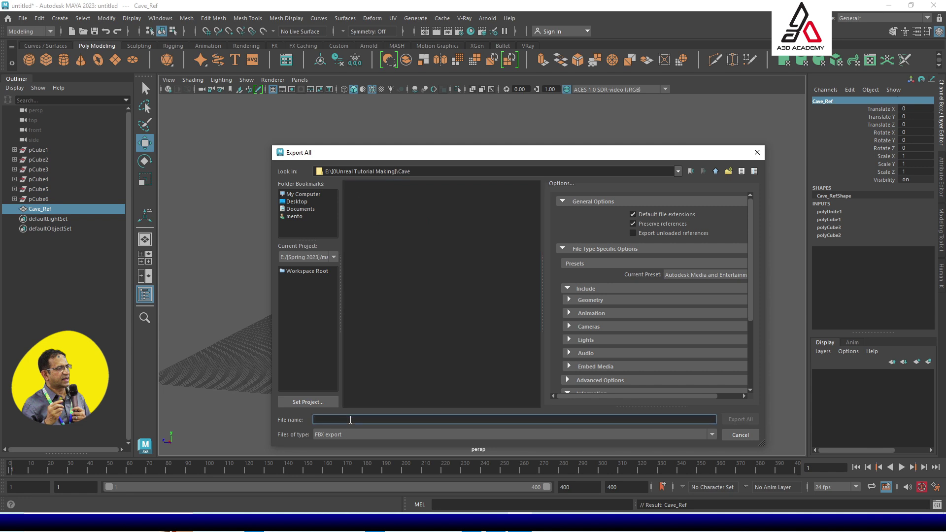
{"action": "type", "text": "CaveRef"}
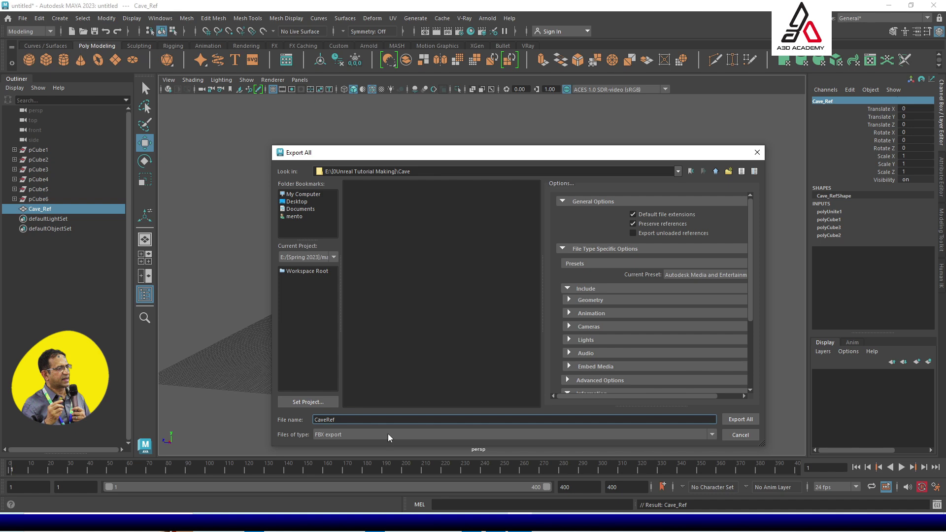
{"action": "left_click", "coordinate": [739, 422]}
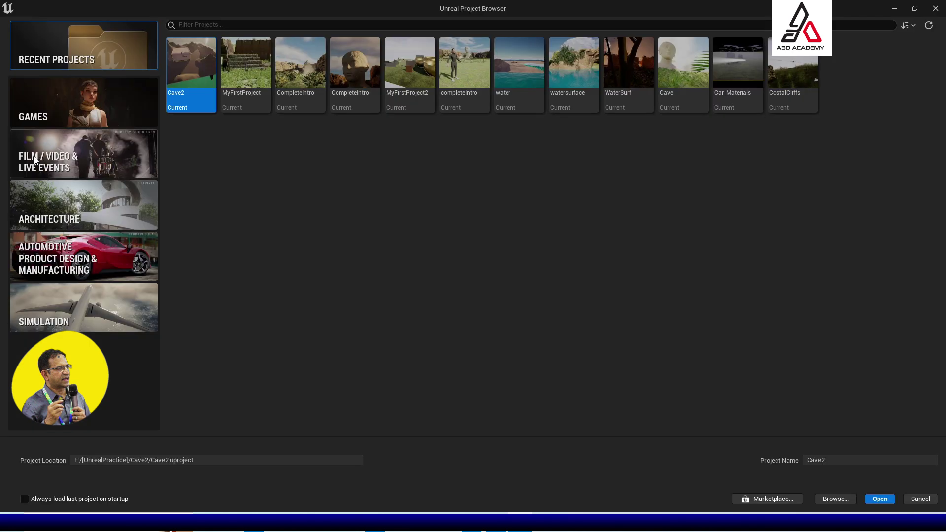
Step: In the Unreal Project Browser, choose the Blank Film / Video & Live Events template and enable Raytracing
{"action": "left_click", "coordinate": [48, 157]}
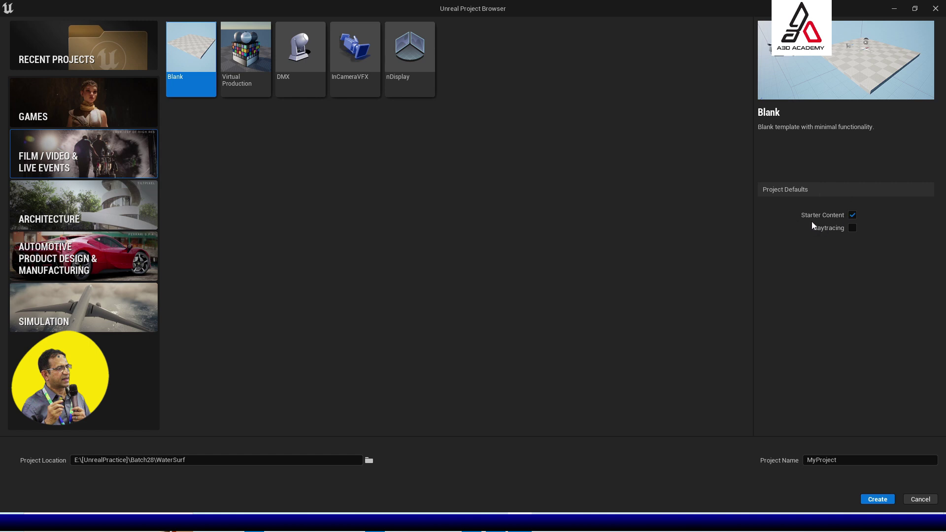
{"action": "left_click", "coordinate": [852, 230]}
Step: Set the project location to the Cave folder inside E:\[0Unreal Tutorial Making]
{"action": "left_click", "coordinate": [368, 463]}
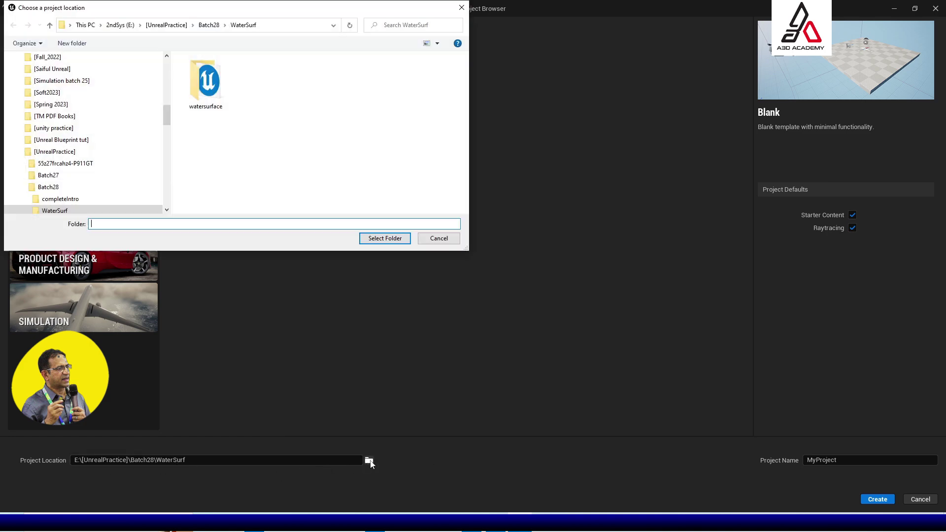
{"action": "left_click_drag", "start_coordinate": [226, 15], "coordinate": [482, 67]}
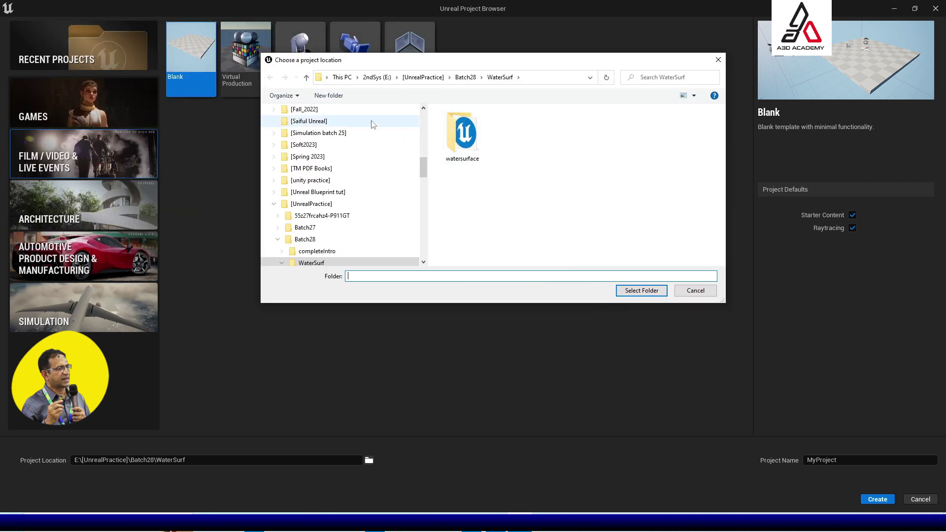
{"action": "scroll", "coordinate": [390, 182], "scroll_direction": "up", "scroll_amount": 3}
{"action": "left_click_drag", "start_coordinate": [427, 154], "coordinate": [424, 116]}
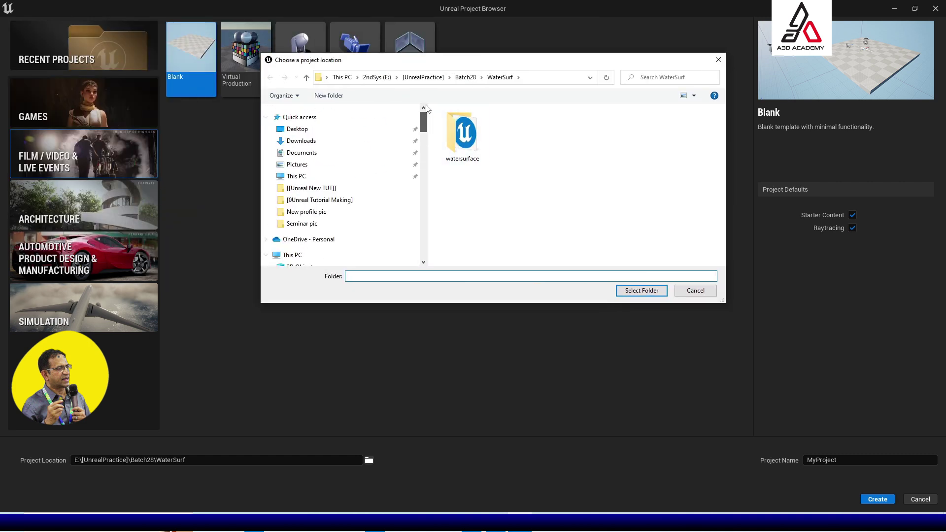
{"action": "left_click", "coordinate": [298, 176]}
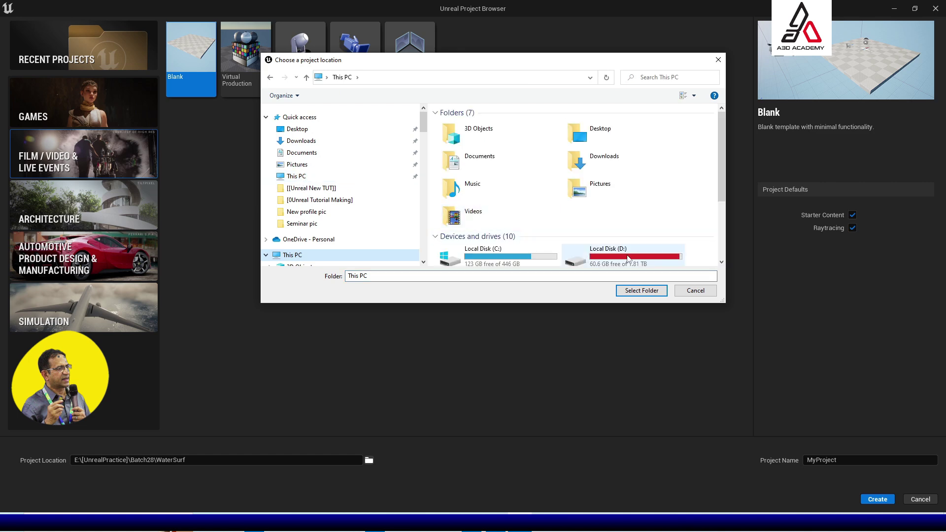
{"action": "scroll", "coordinate": [624, 259], "scroll_direction": "down", "scroll_amount": 3}
{"action": "double_click", "coordinate": [509, 170]}
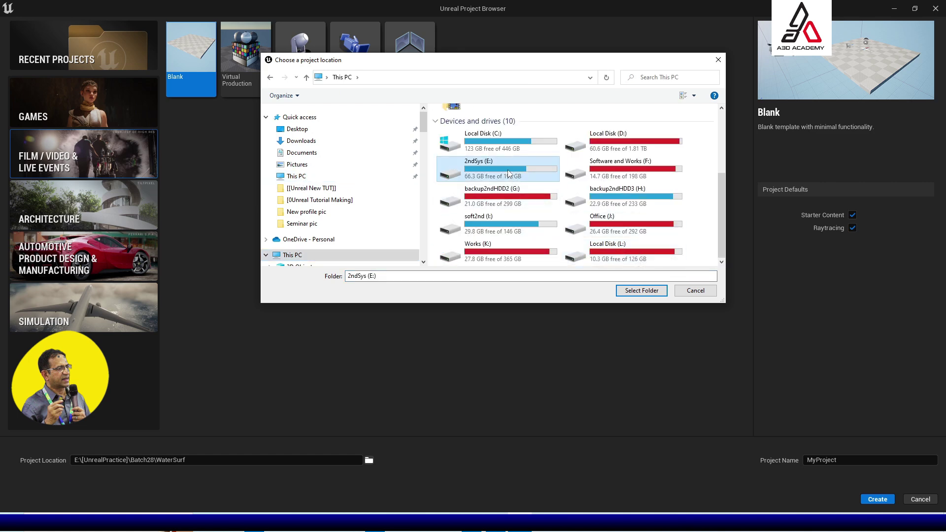
{"action": "double_click", "coordinate": [480, 135]}
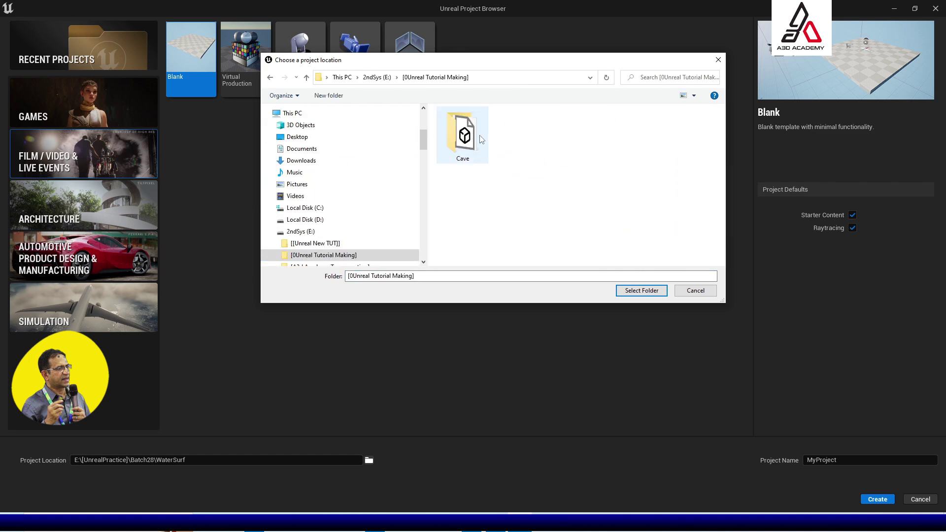
{"action": "double_click", "coordinate": [463, 136]}
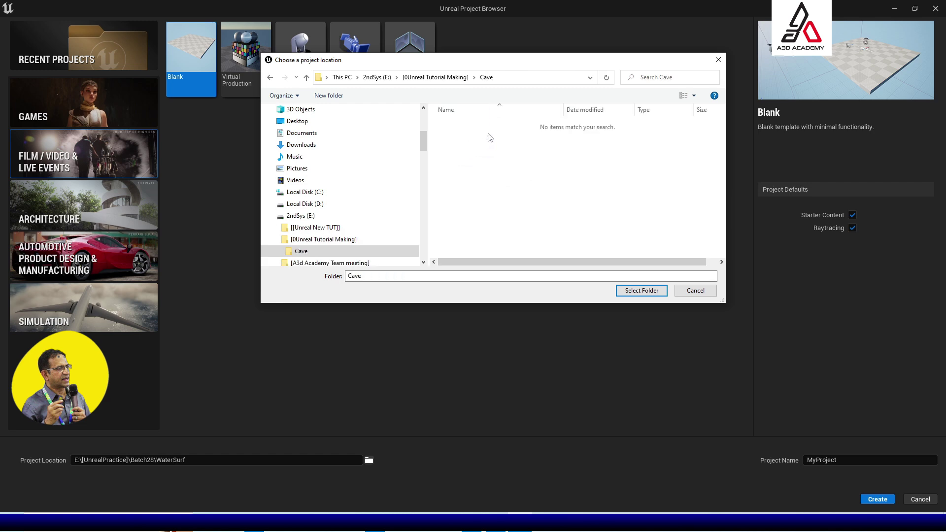
{"action": "left_click", "coordinate": [633, 291]}
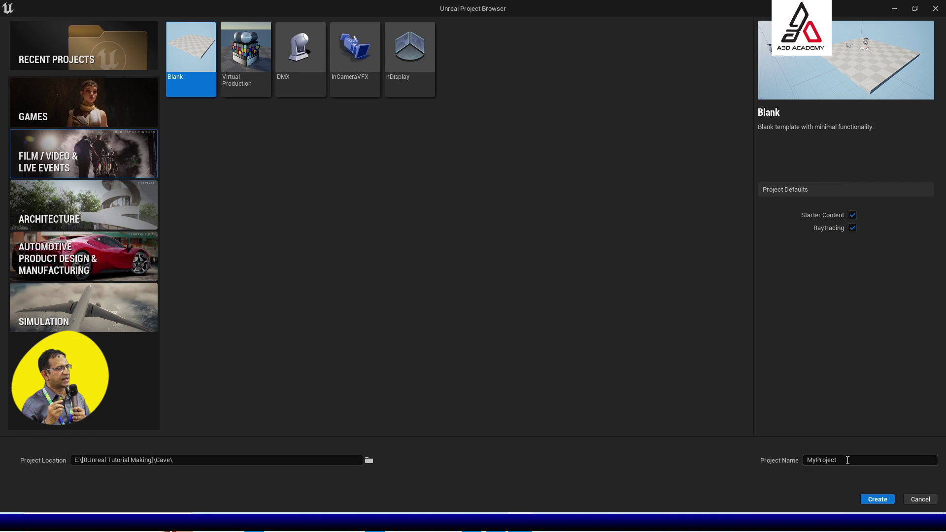
Step: Name the project Cave and create it
{"action": "double_click", "coordinate": [848, 460]}
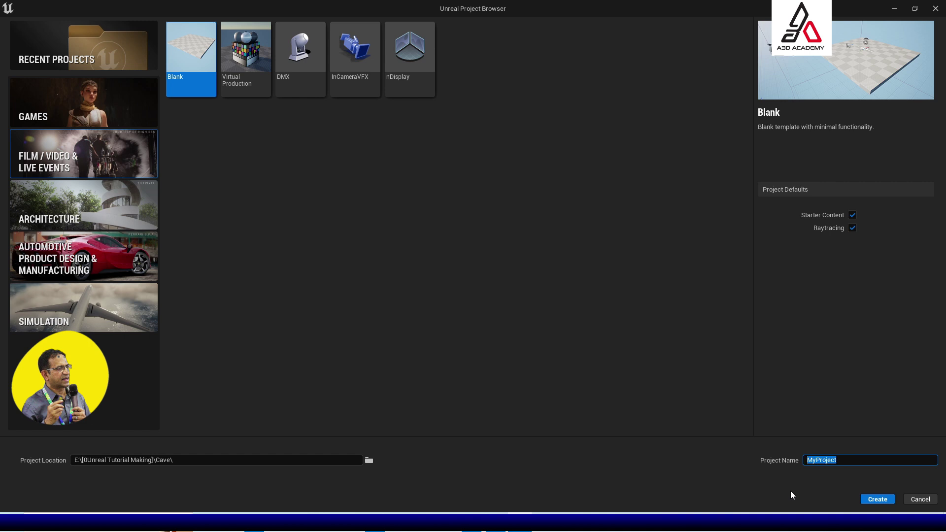
{"action": "type", "text": "Cave"}
{"action": "left_click", "coordinate": [882, 502]}
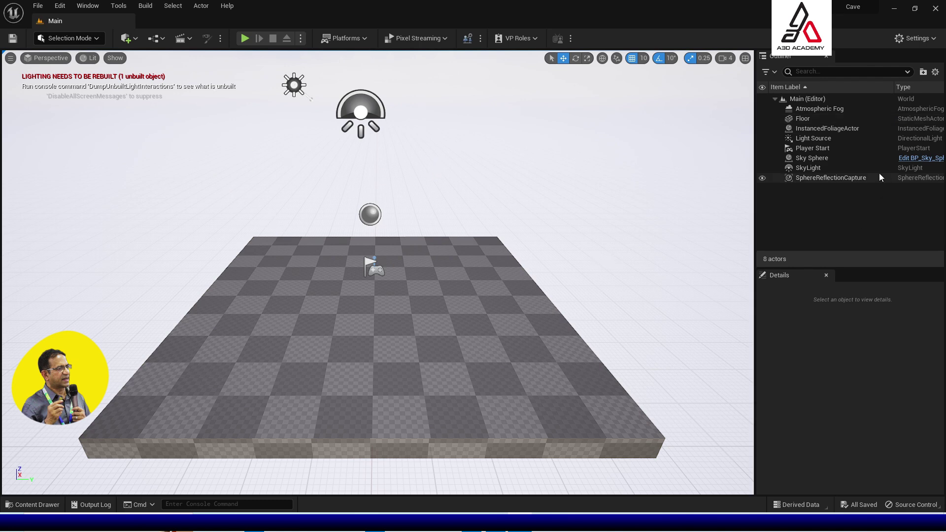
Step: Delete every actor in the Main level, from Atmospheric Fog through SphereReflectionCapture, accepting all broken references
{"action": "left_click", "coordinate": [812, 109]}
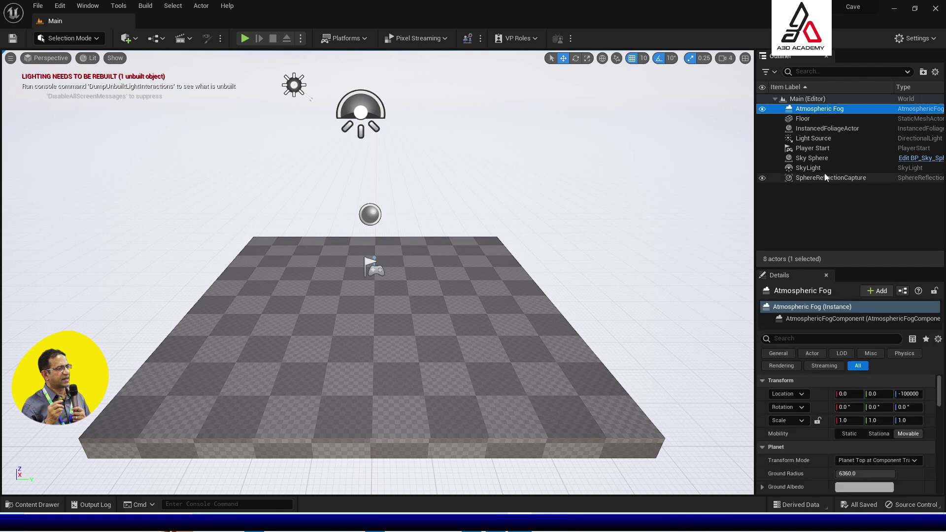
{"action": "left_click", "coordinate": [833, 178], "text": "shift"}
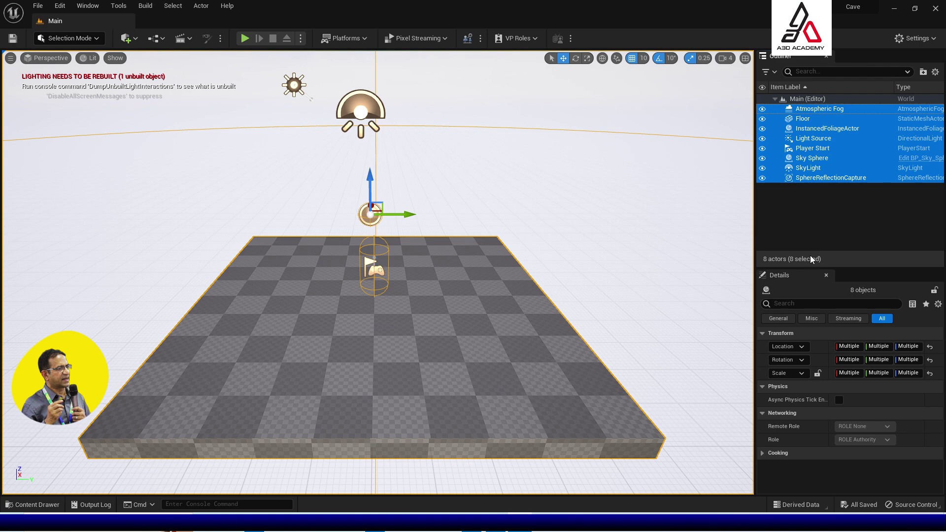
{"action": "key", "text": "Delete"}
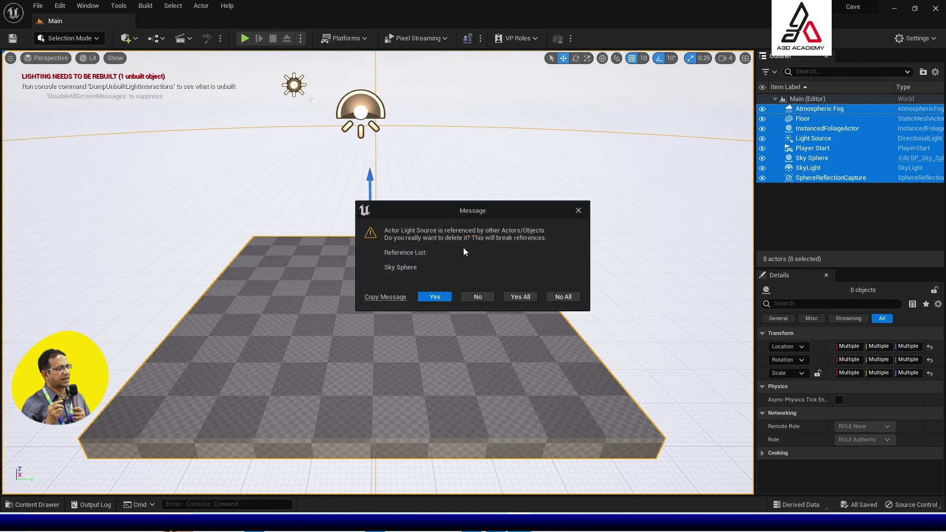
{"action": "left_click", "coordinate": [518, 297]}
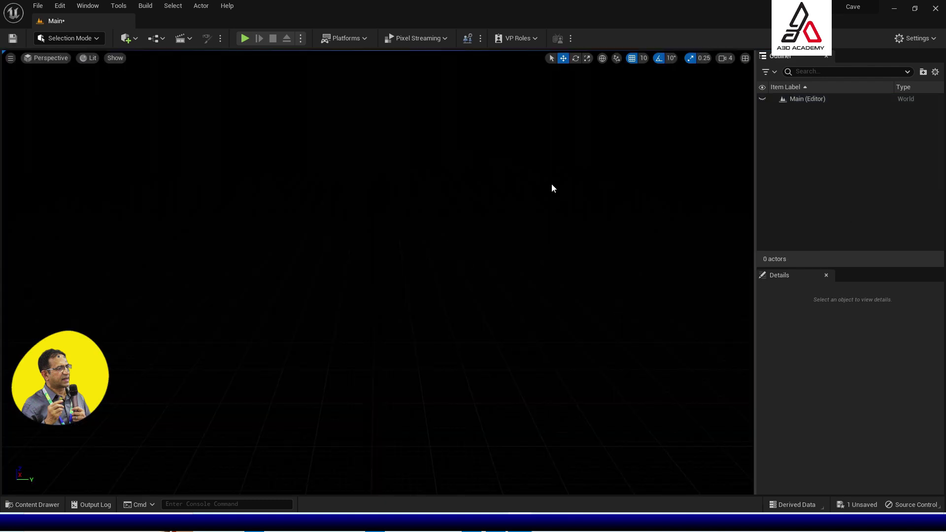
{"action": "left_click", "coordinate": [793, 99]}
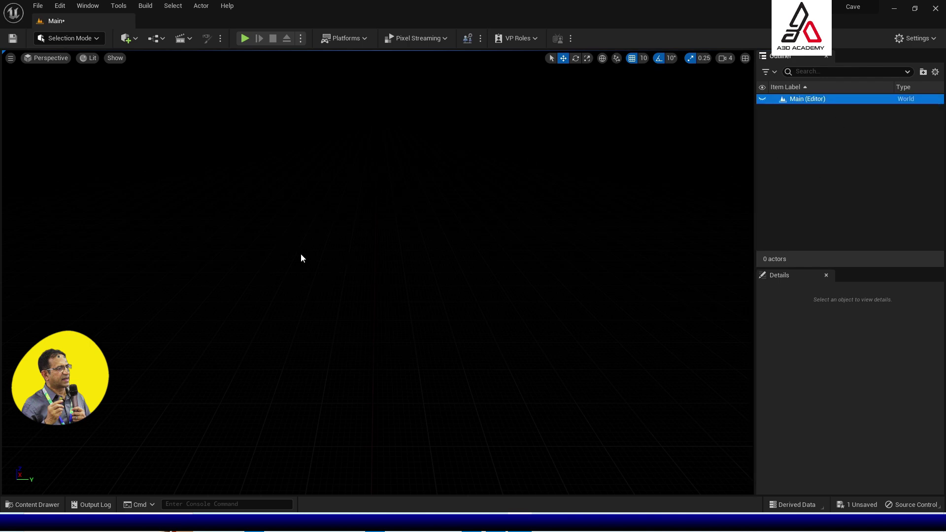
Step: Add a Directional Light and a Sky Light to the empty level
{"action": "left_click", "coordinate": [136, 39]}
{"action": "mouse_move", "coordinate": [194, 131]}
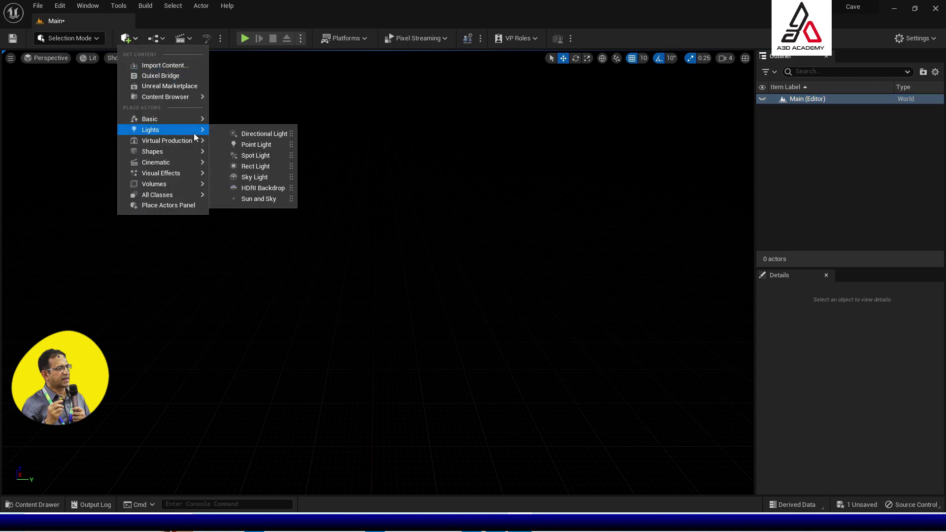
{"action": "left_click", "coordinate": [267, 133]}
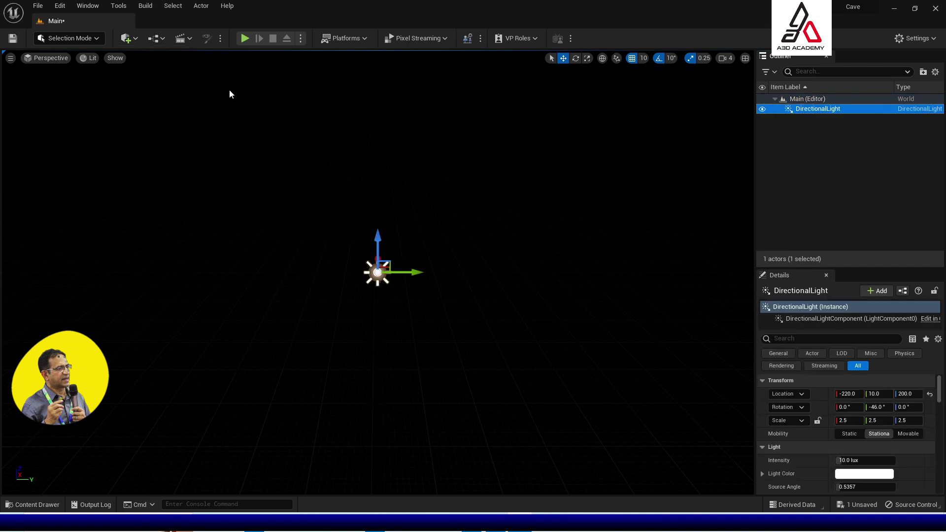
{"action": "left_click", "coordinate": [126, 38]}
{"action": "mouse_move", "coordinate": [170, 130]}
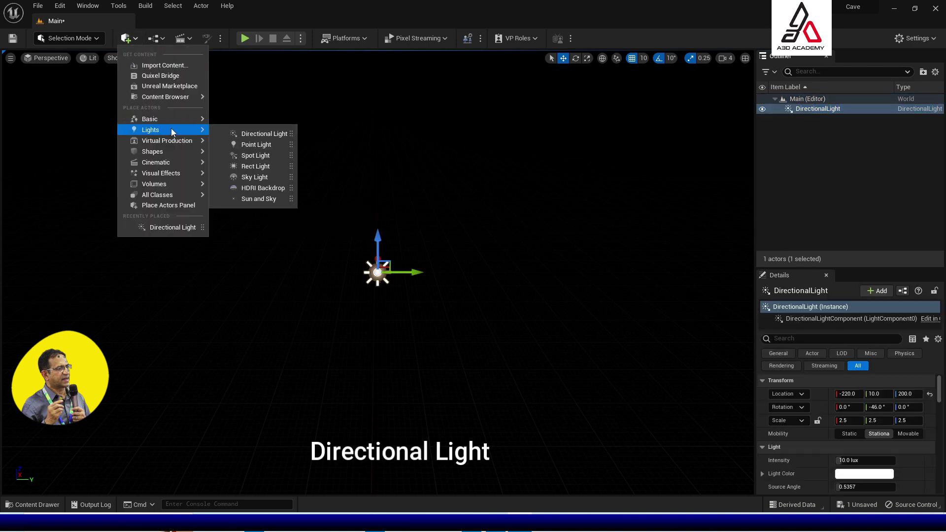
{"action": "left_click", "coordinate": [265, 177]}
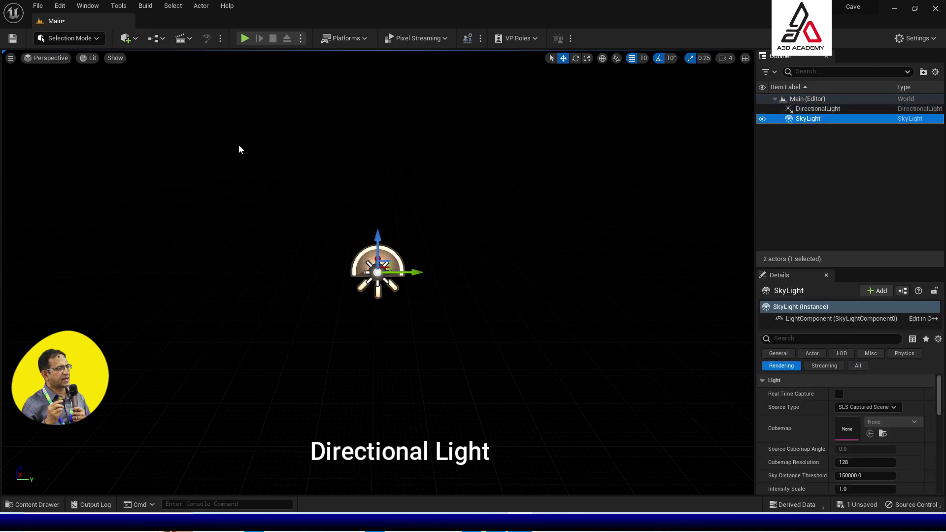
Step: Add a Sky Atmosphere and a Volumetric Cloud actor to the level
{"action": "left_click", "coordinate": [126, 39]}
{"action": "mouse_move", "coordinate": [164, 177]}
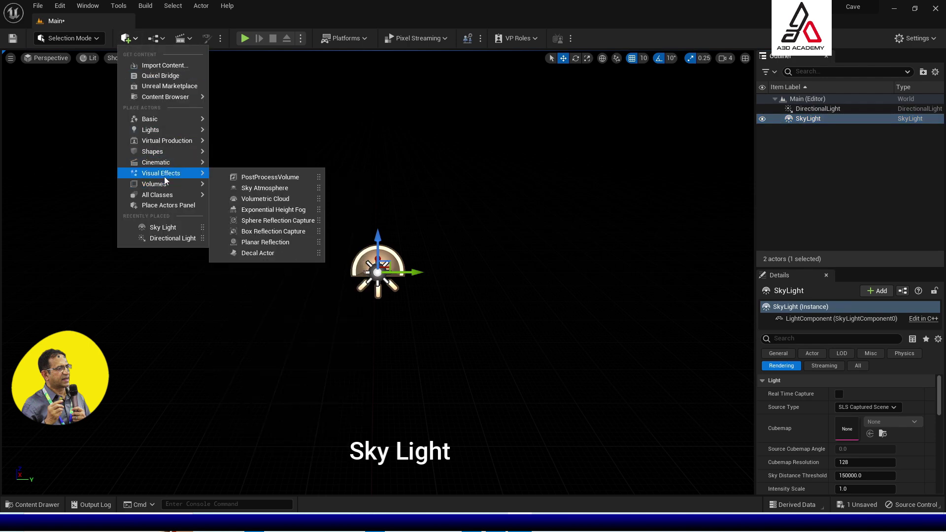
{"action": "left_click", "coordinate": [284, 188]}
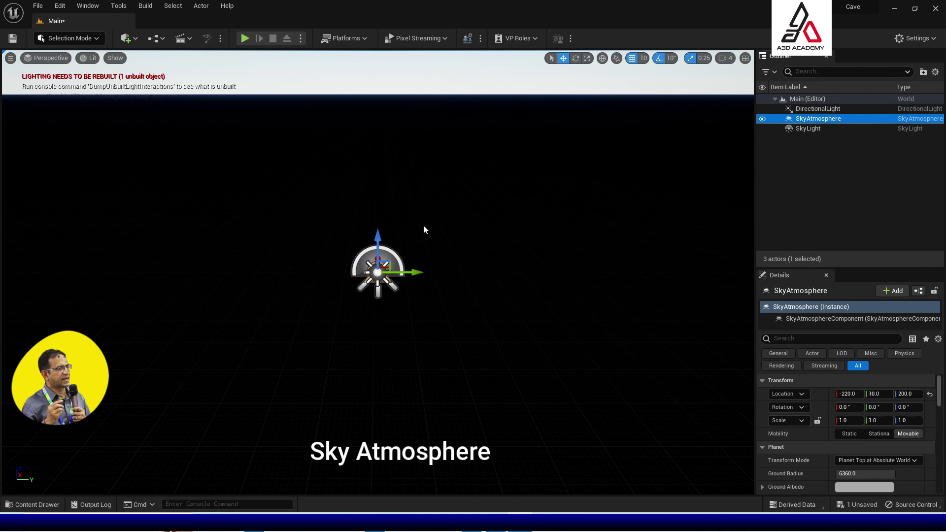
{"action": "left_click_drag", "start_coordinate": [463, 265], "coordinate": [463, 236], "text": "alt"}
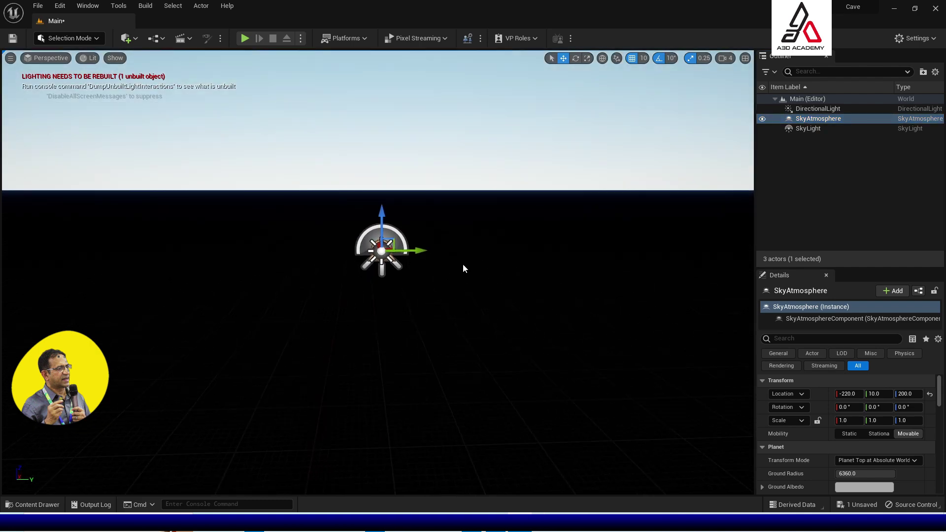
{"action": "left_click", "coordinate": [126, 39]}
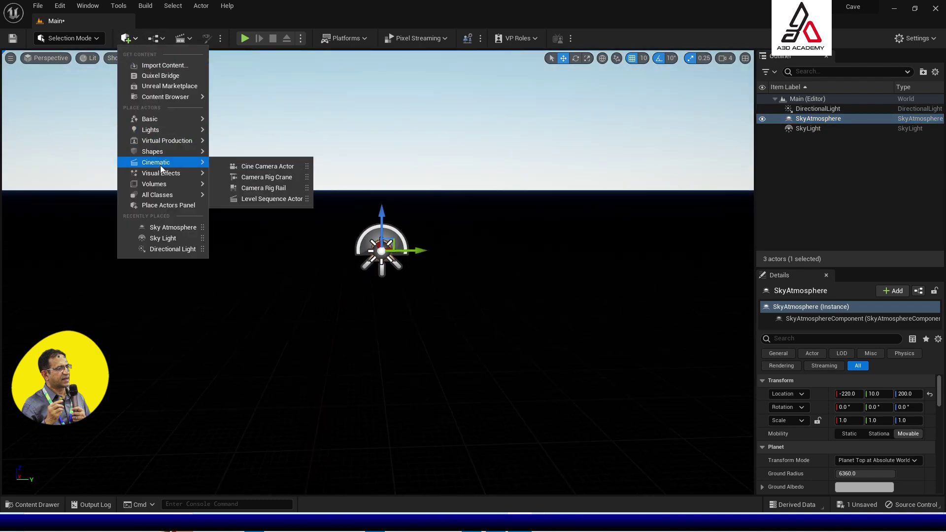
{"action": "mouse_move", "coordinate": [165, 176]}
{"action": "left_click", "coordinate": [285, 199]}
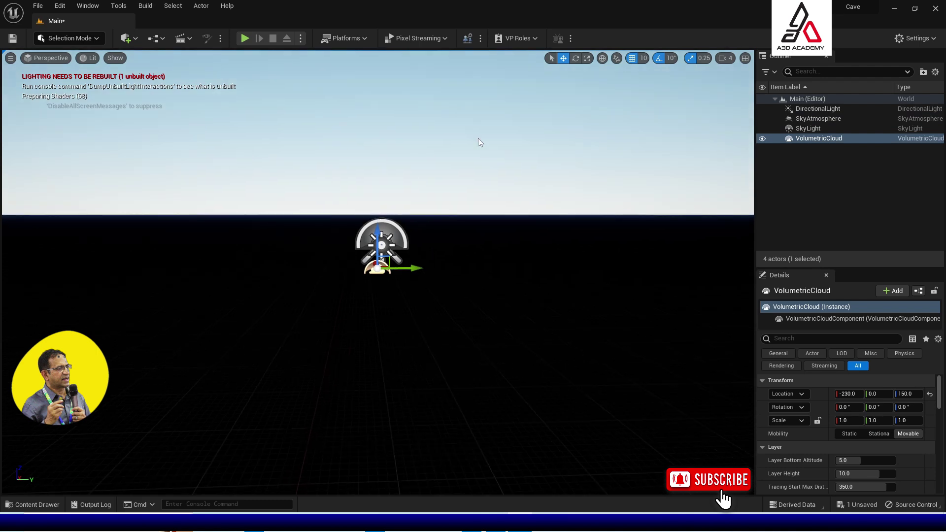
Step: Add an Exponential Height Fog actor to the level
{"action": "left_click", "coordinate": [126, 38]}
{"action": "mouse_move", "coordinate": [178, 184]}
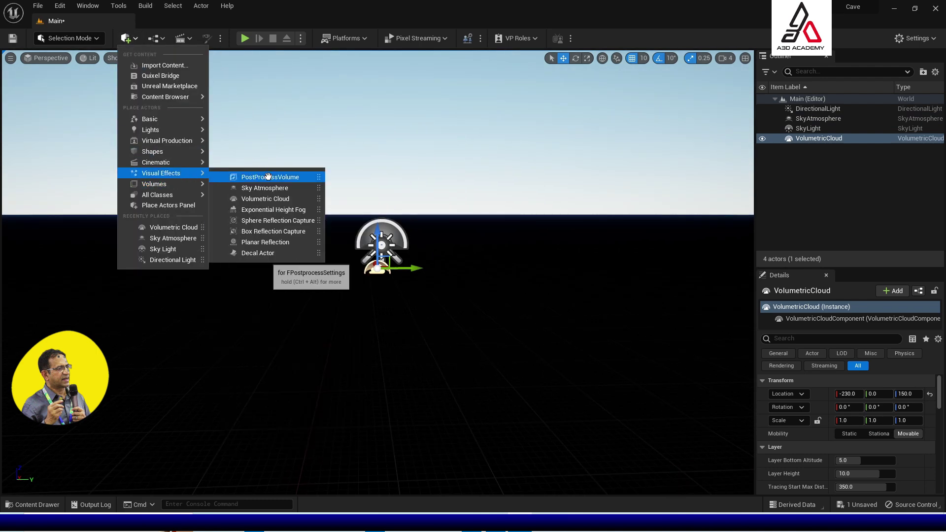
{"action": "left_click", "coordinate": [299, 209]}
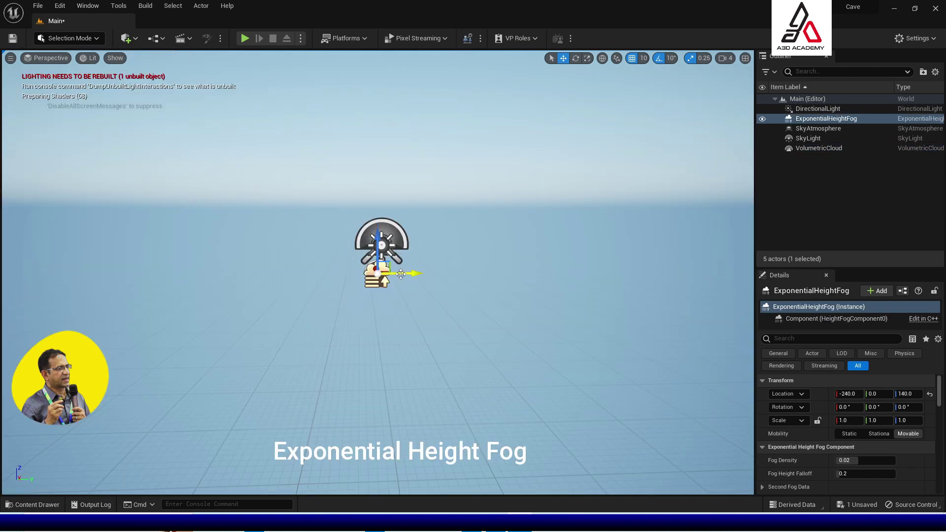
{"action": "right_click_drag", "start_coordinate": [439, 339], "coordinate": [409, 351]}
{"action": "left_click_drag", "start_coordinate": [410, 351], "coordinate": [378, 348], "text": "alt"}
{"action": "right_click_drag", "start_coordinate": [420, 347], "coordinate": [421, 345]}
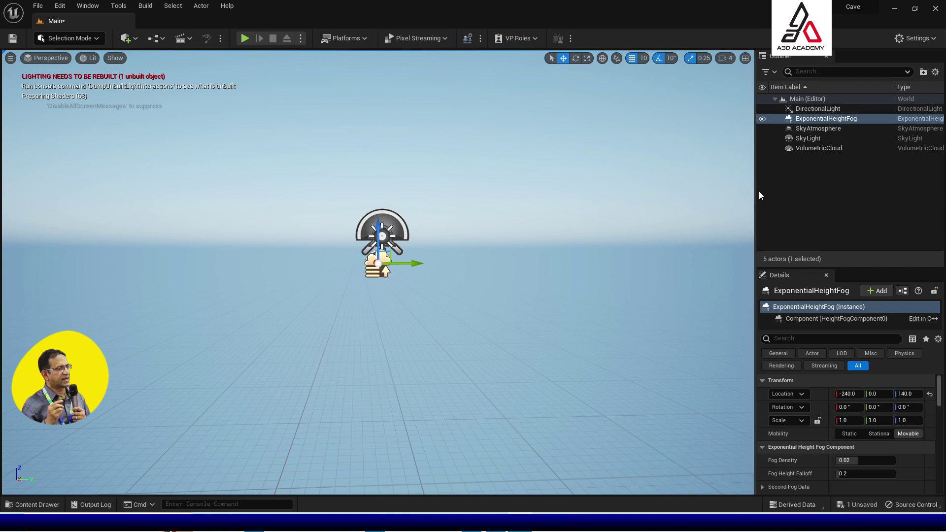
Step: Raise all five light, fog and sky actors together, high above the ground grid
{"action": "left_click", "coordinate": [818, 109]}
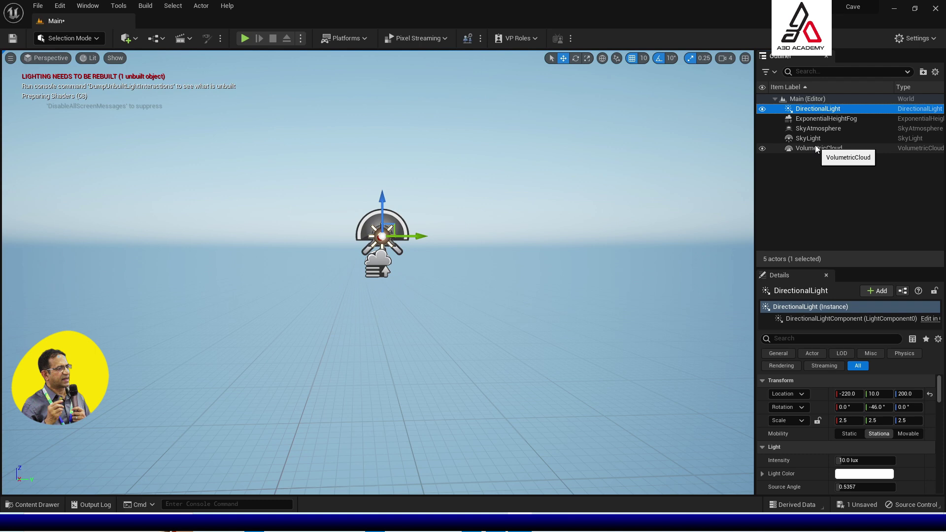
{"action": "left_click", "coordinate": [815, 147], "text": "shift"}
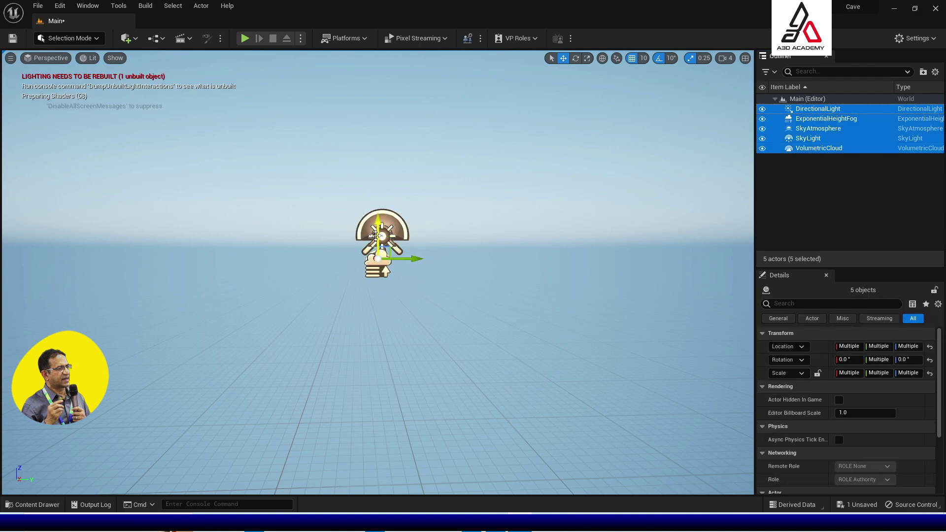
{"action": "left_click_drag", "start_coordinate": [376, 233], "coordinate": [379, 189]}
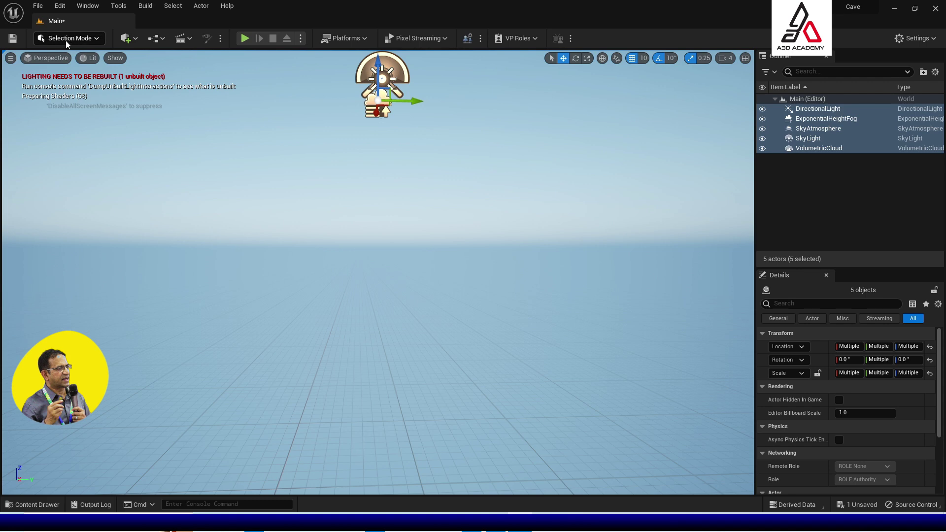
Step: Create a new landscape in Landscape mode with a section size of 31×31 quads
{"action": "left_click", "coordinate": [99, 41]}
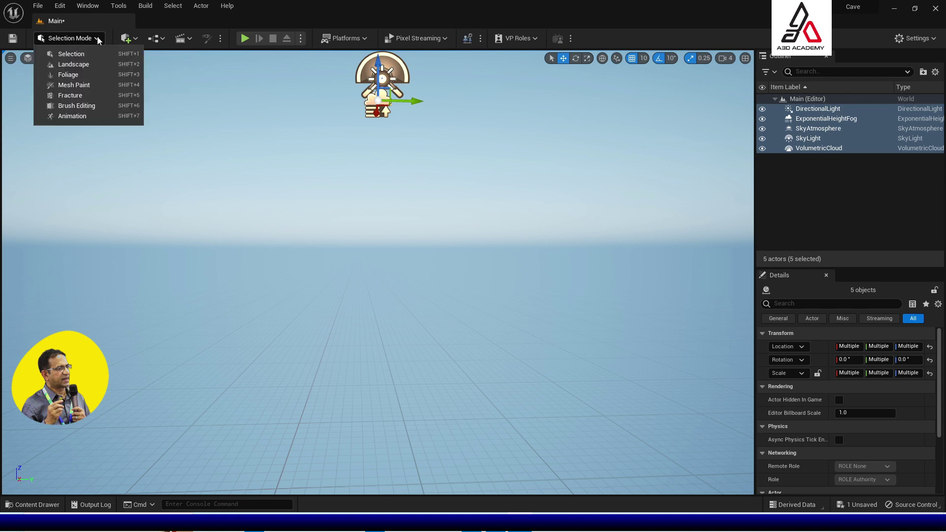
{"action": "left_click", "coordinate": [79, 65]}
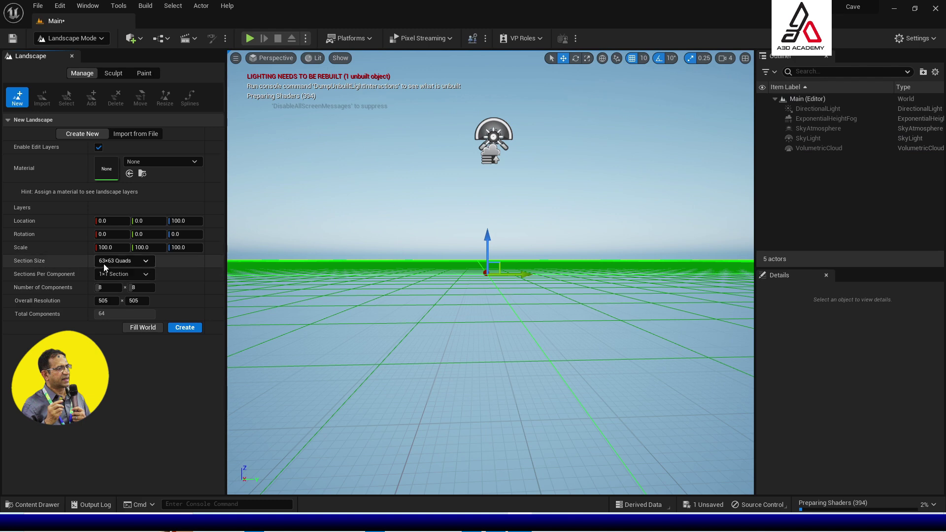
{"action": "left_click", "coordinate": [145, 262]}
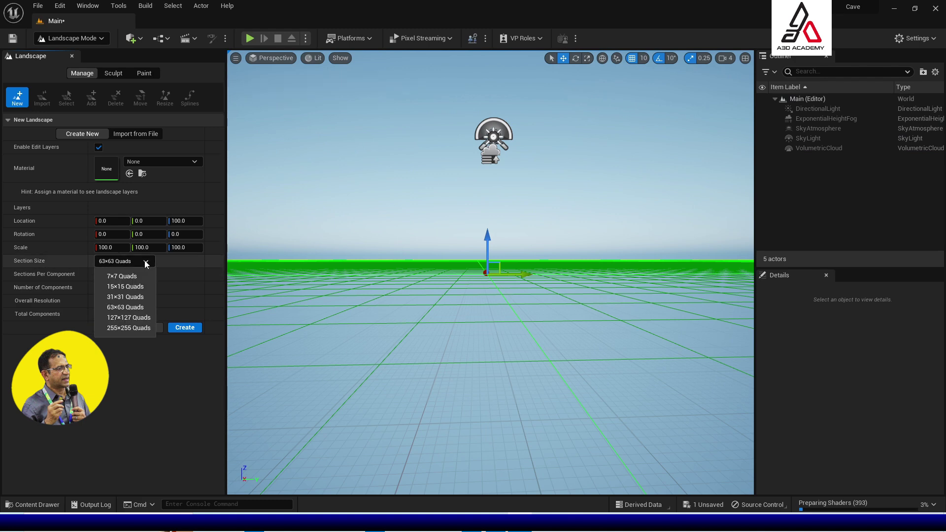
{"action": "left_click", "coordinate": [127, 297]}
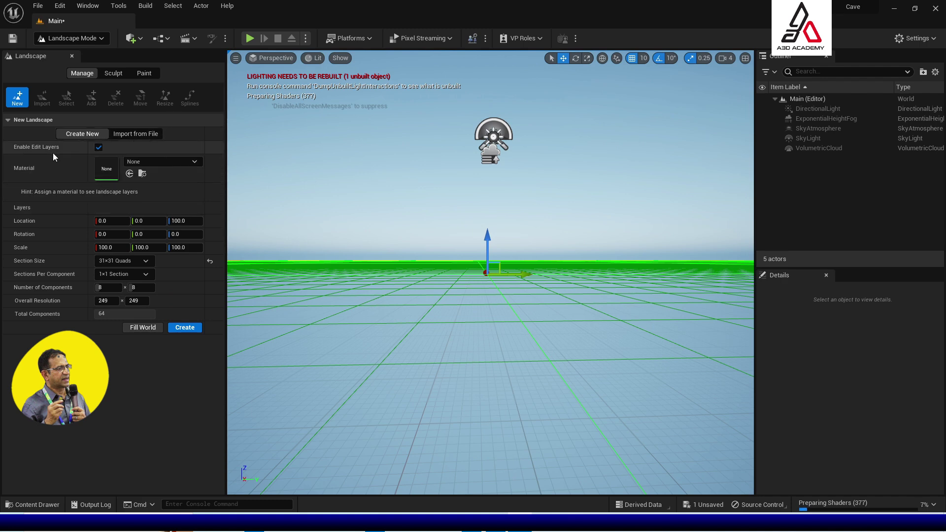
{"action": "left_click", "coordinate": [185, 328]}
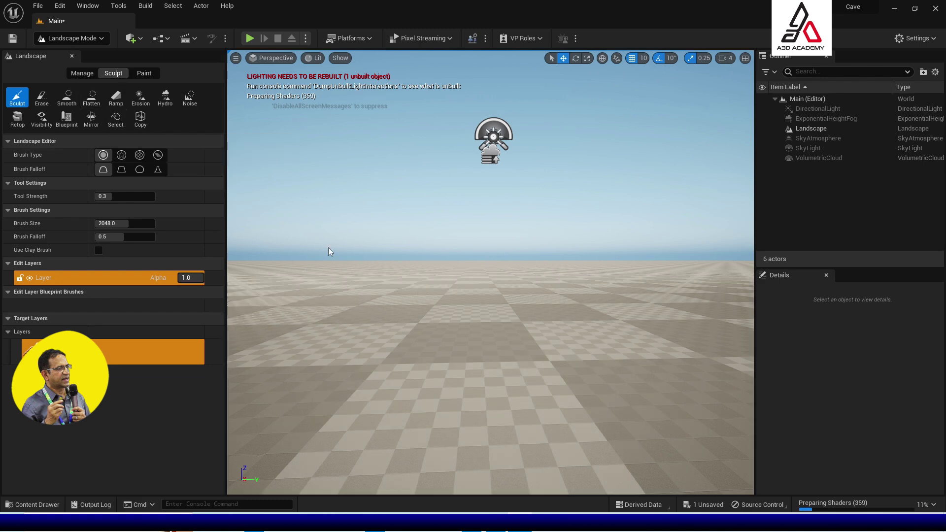
Step: Return to Selection mode and assign M_Ground_Grass as the landscape's Landscape Material
{"action": "left_click", "coordinate": [75, 41]}
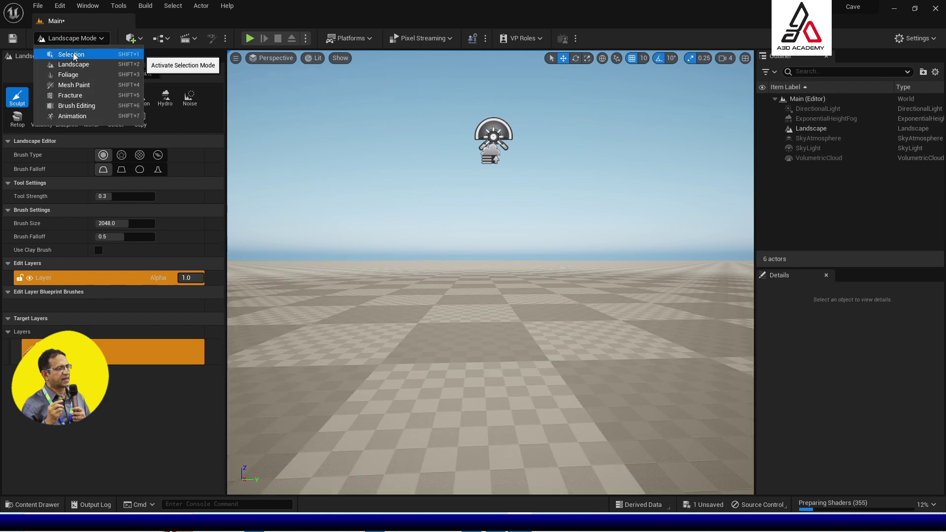
{"action": "left_click", "coordinate": [74, 54]}
{"action": "left_click", "coordinate": [379, 291]}
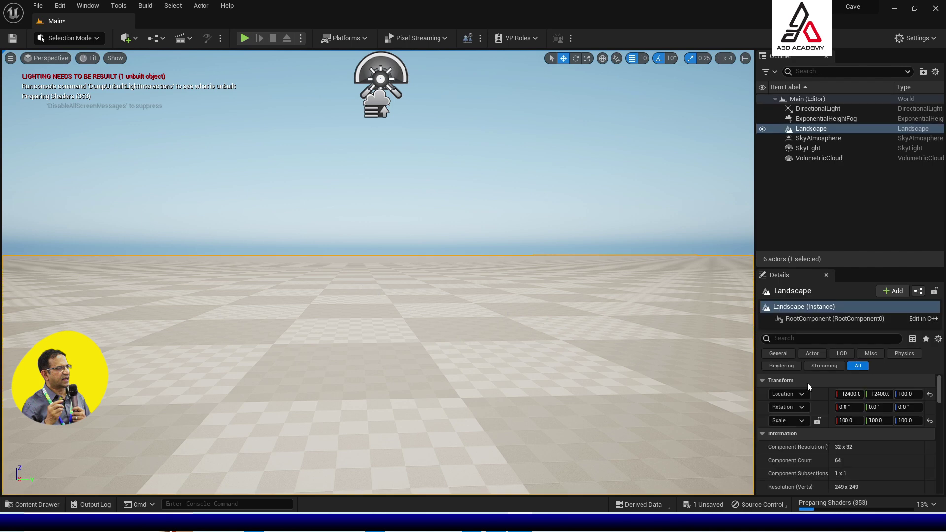
{"action": "scroll", "coordinate": [883, 405], "scroll_direction": "down", "scroll_amount": 10}
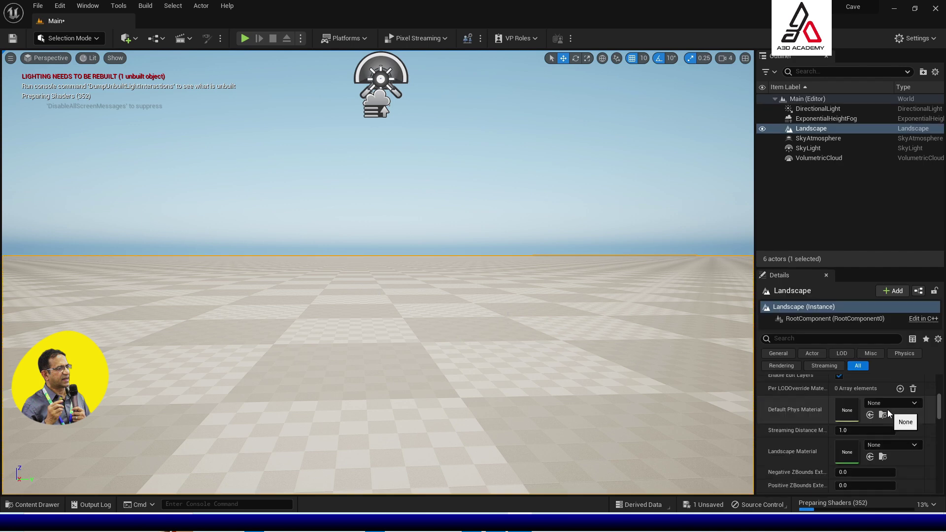
{"action": "scroll", "coordinate": [888, 409], "scroll_direction": "down", "scroll_amount": 5}
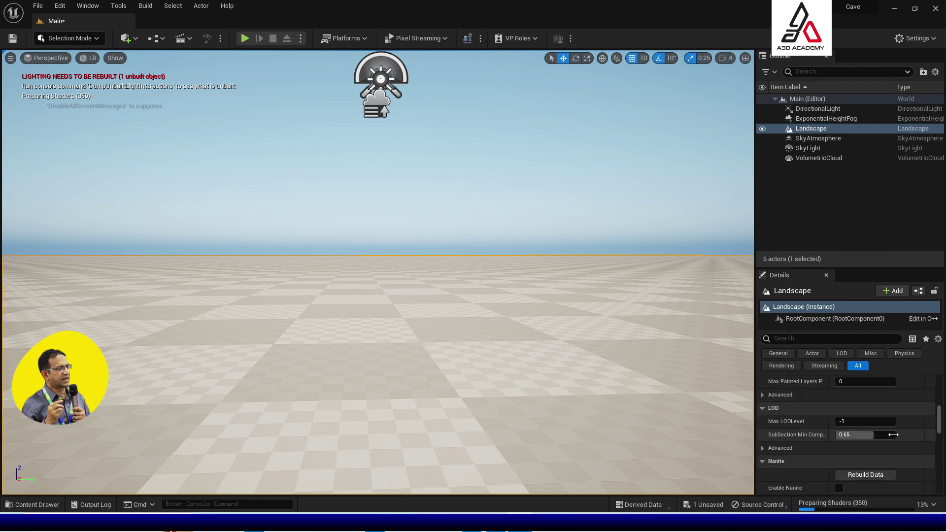
{"action": "scroll", "coordinate": [894, 441], "scroll_direction": "down", "scroll_amount": 6}
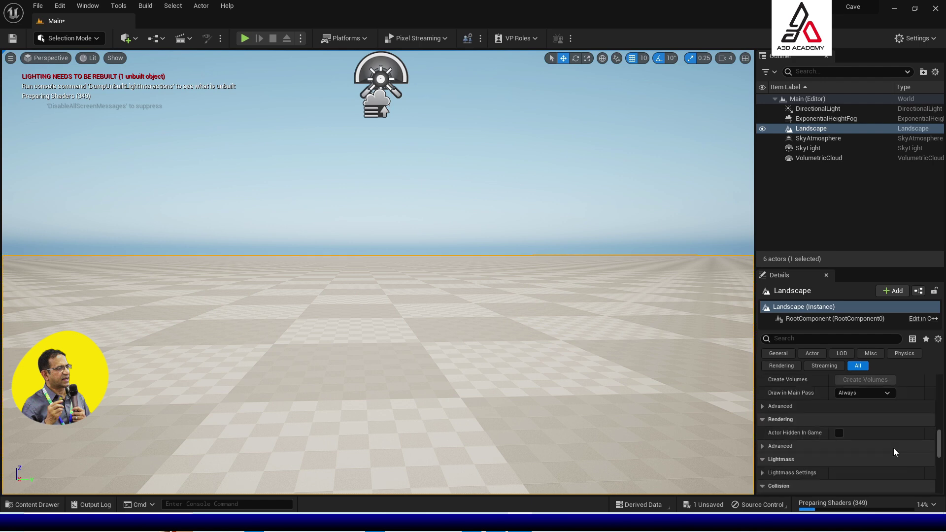
{"action": "scroll", "coordinate": [895, 452], "scroll_direction": "down", "scroll_amount": 5}
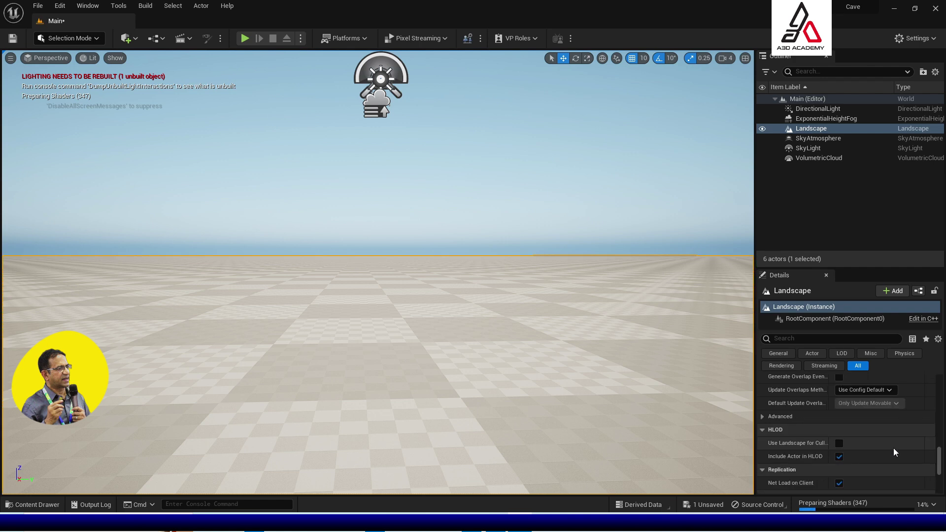
{"action": "scroll", "coordinate": [893, 447], "scroll_direction": "down", "scroll_amount": 2}
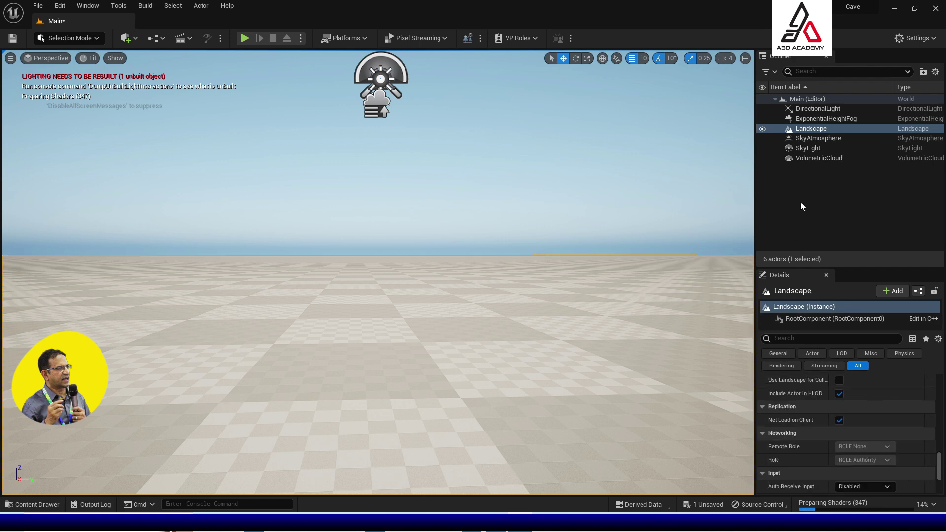
{"action": "scroll", "coordinate": [853, 401], "scroll_direction": "down", "scroll_amount": 2}
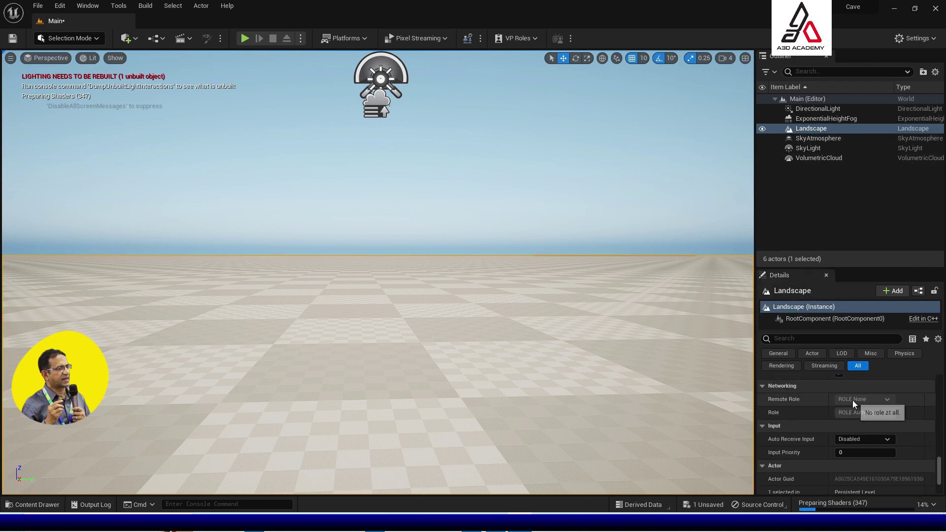
{"action": "scroll", "coordinate": [853, 400], "scroll_direction": "down", "scroll_amount": 3}
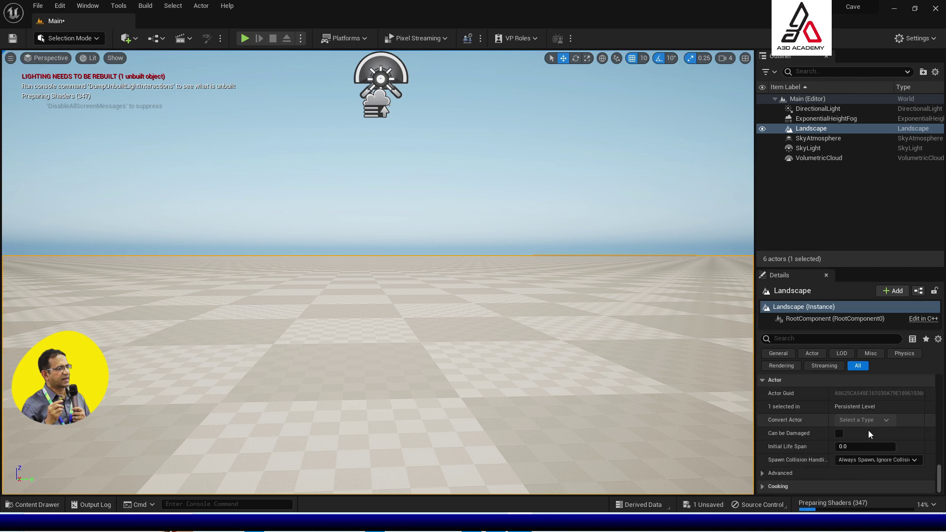
{"action": "scroll", "coordinate": [869, 434], "scroll_direction": "up", "scroll_amount": 6}
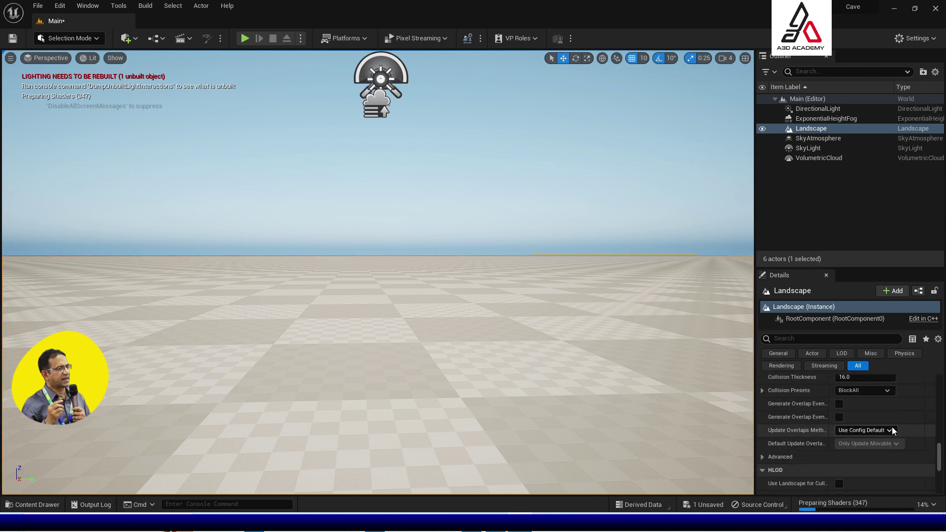
{"action": "scroll", "coordinate": [894, 426], "scroll_direction": "up", "scroll_amount": 5}
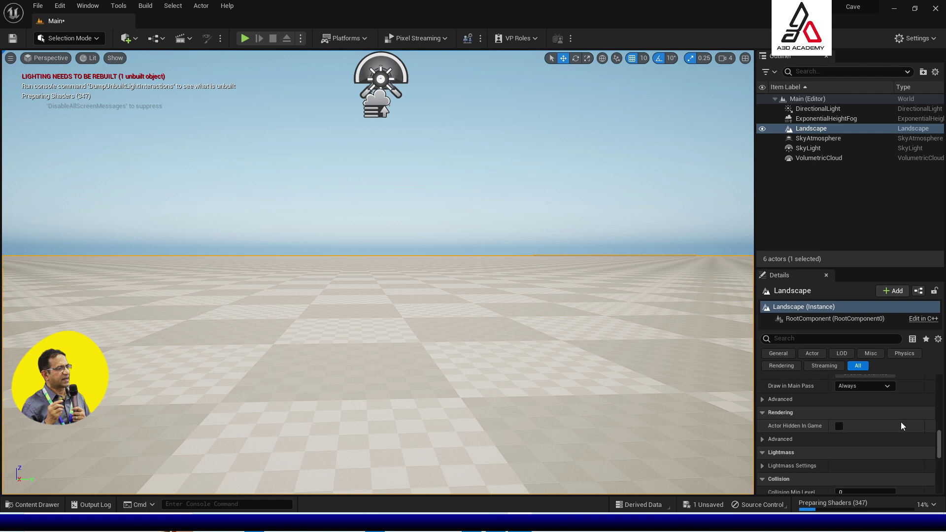
{"action": "scroll", "coordinate": [902, 426], "scroll_direction": "up", "scroll_amount": 5}
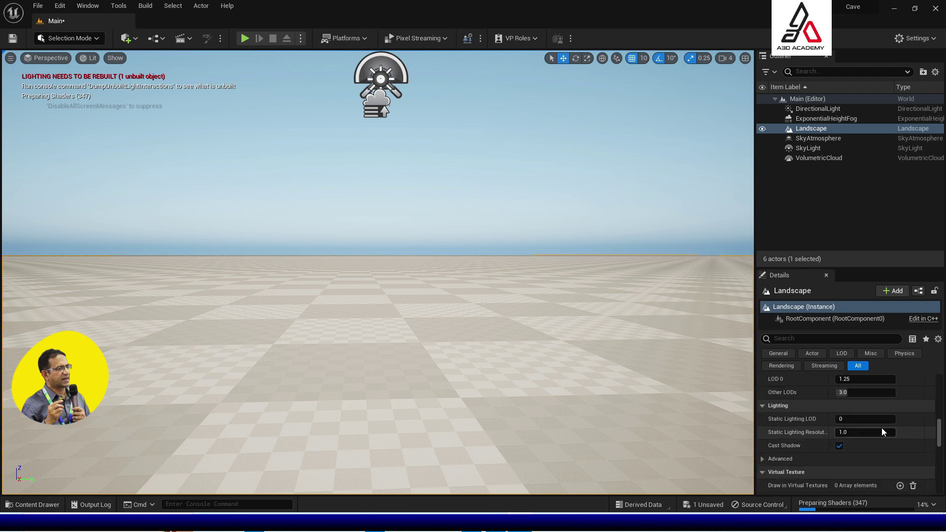
{"action": "scroll", "coordinate": [887, 432], "scroll_direction": "up", "scroll_amount": 5}
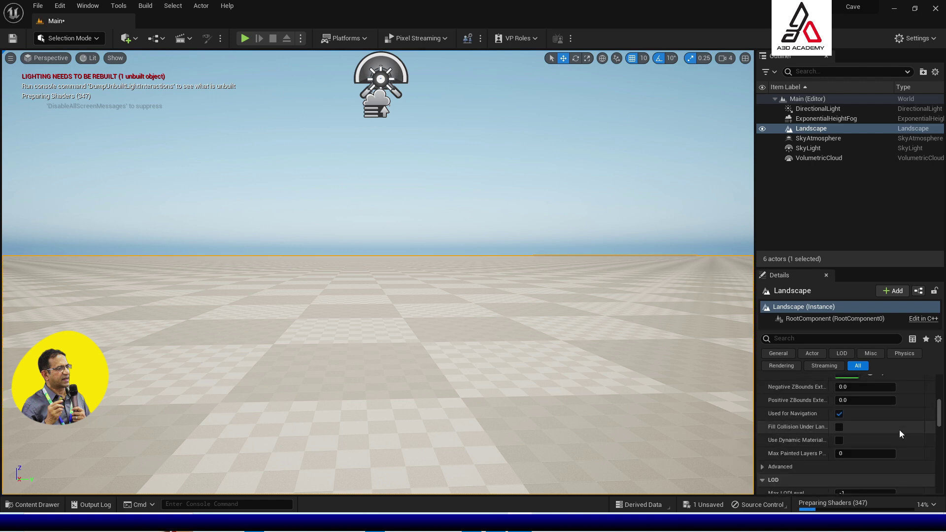
{"action": "scroll", "coordinate": [894, 433], "scroll_direction": "up", "scroll_amount": 2}
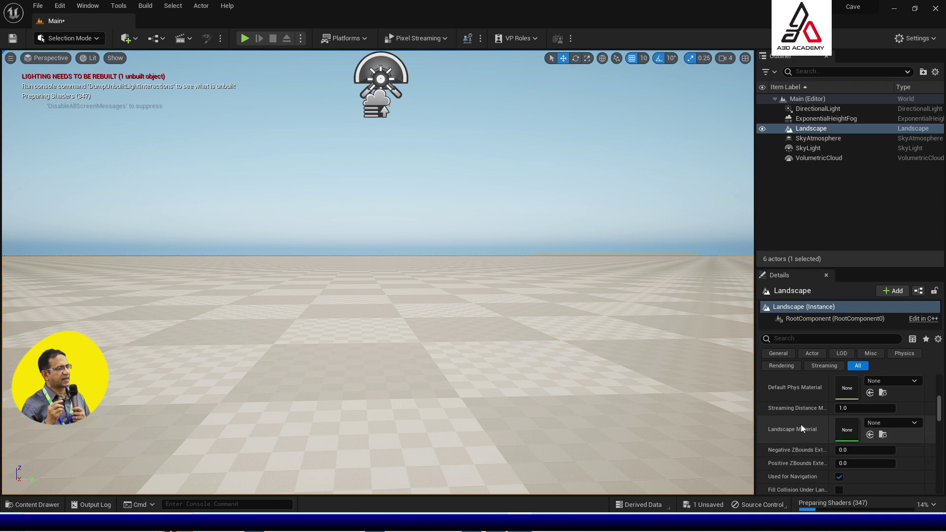
{"action": "left_click", "coordinate": [903, 423]}
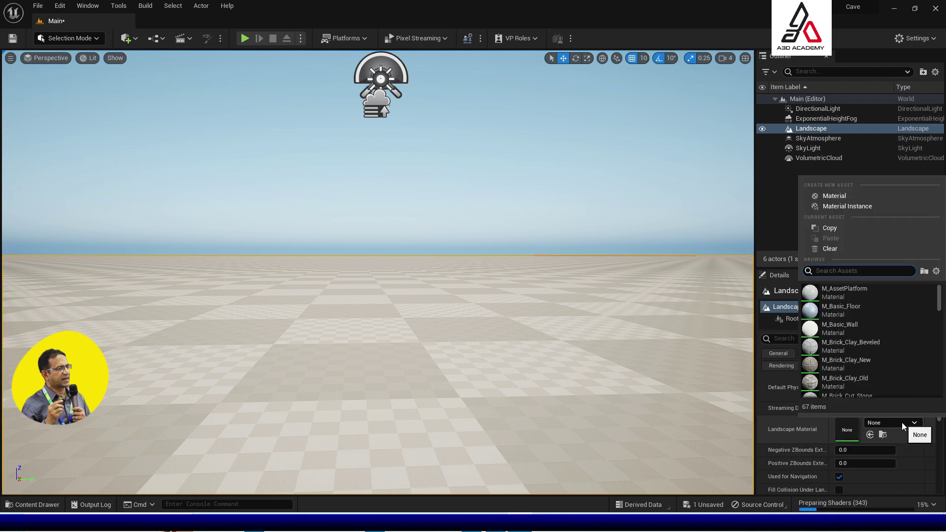
{"action": "scroll", "coordinate": [884, 362], "scroll_direction": "down", "scroll_amount": 6}
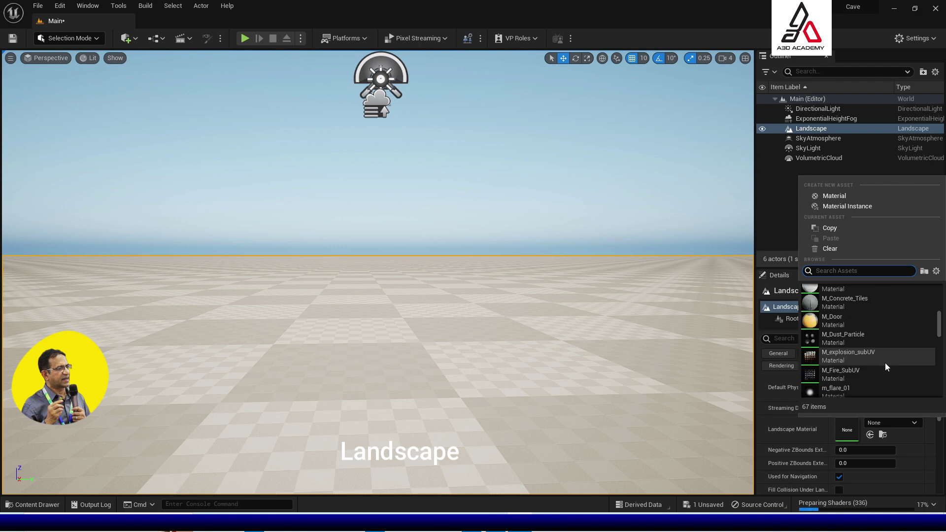
{"action": "scroll", "coordinate": [886, 367], "scroll_direction": "down", "scroll_amount": 2}
{"action": "scroll", "coordinate": [872, 368], "scroll_direction": "down", "scroll_amount": 2}
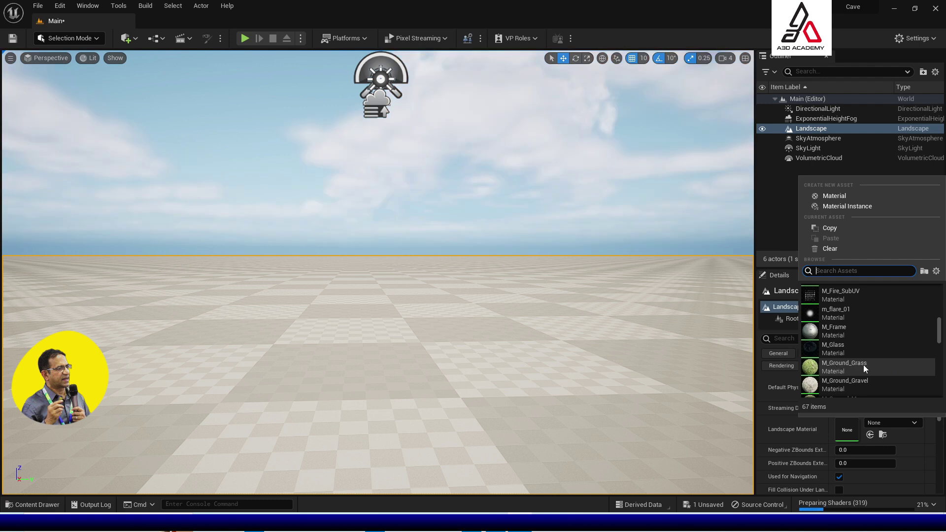
{"action": "scroll", "coordinate": [865, 368], "scroll_direction": "down", "scroll_amount": 3}
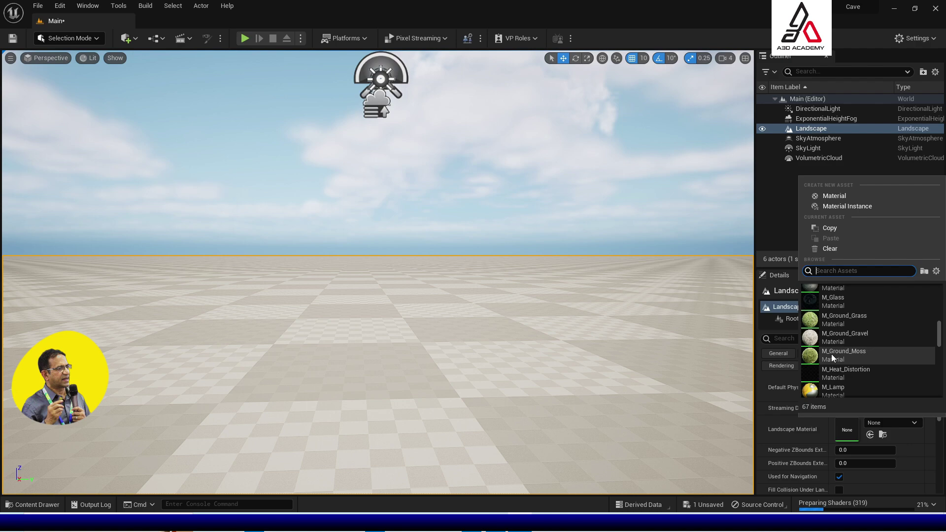
{"action": "left_click", "coordinate": [814, 324]}
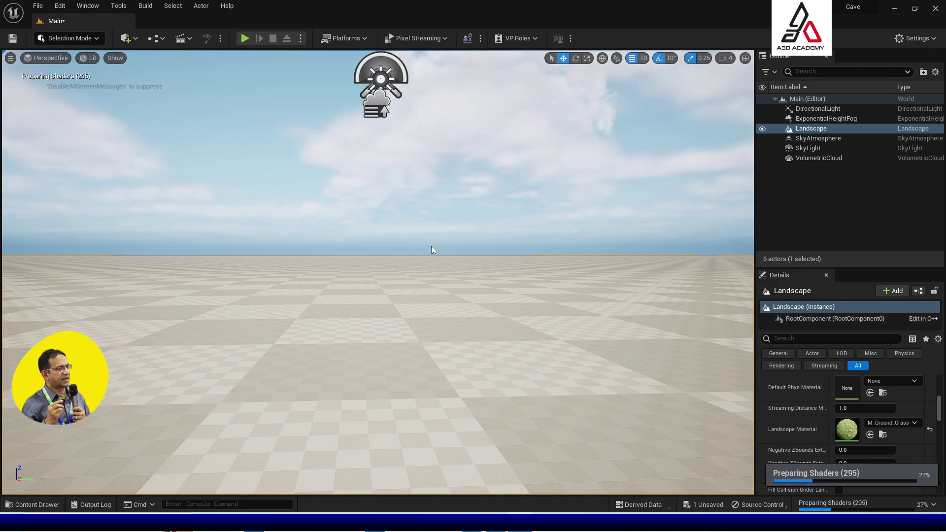
{"action": "right_click_drag", "start_coordinate": [430, 249], "coordinate": [454, 304]}
{"action": "right_click_drag", "start_coordinate": [397, 262], "coordinate": [422, 253]}
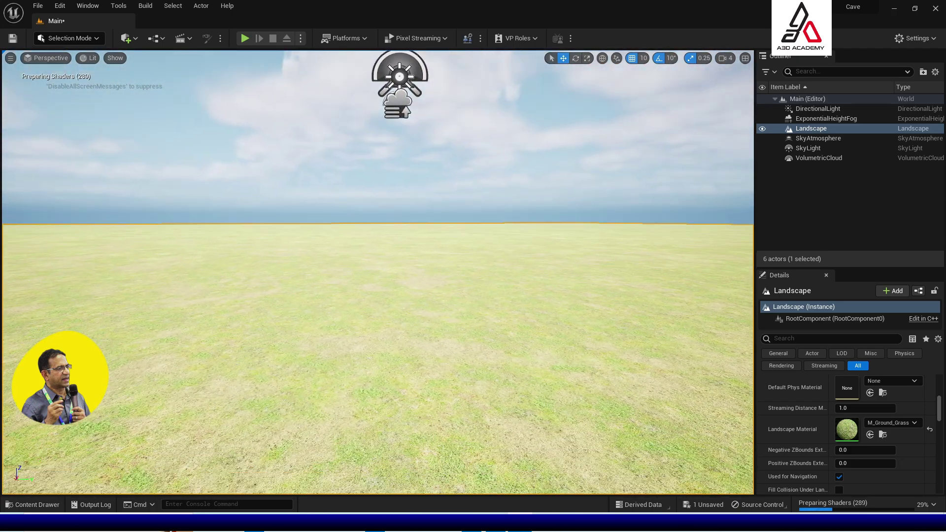
{"action": "scroll", "coordinate": [424, 261], "scroll_direction": "down", "scroll_amount": 5}
{"action": "scroll", "coordinate": [429, 269], "scroll_direction": "down", "scroll_amount": 3}
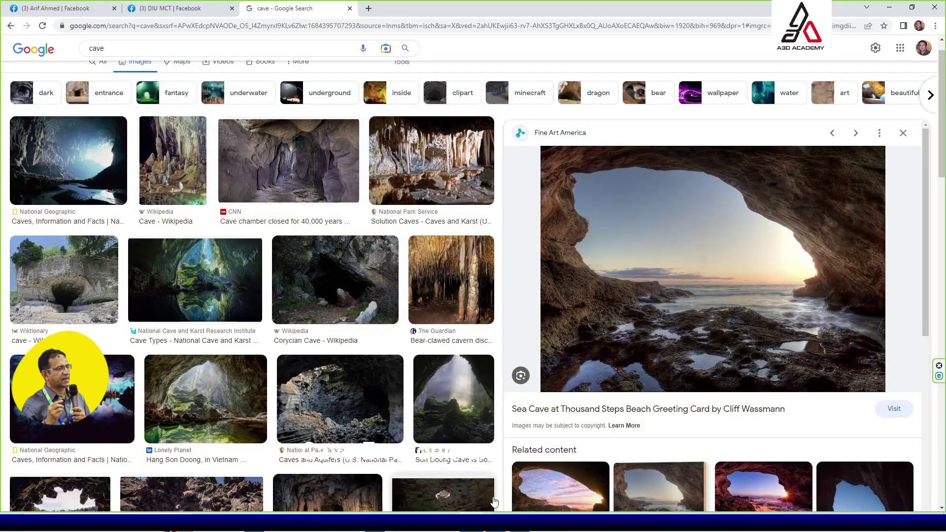
Step: Switch to the Google Images cave results in Chrome and examine the Thousand Steps sea cave and Hang Son Doong photos as water references
{"action": "scroll", "coordinate": [699, 372], "scroll_direction": "down", "scroll_amount": 2}
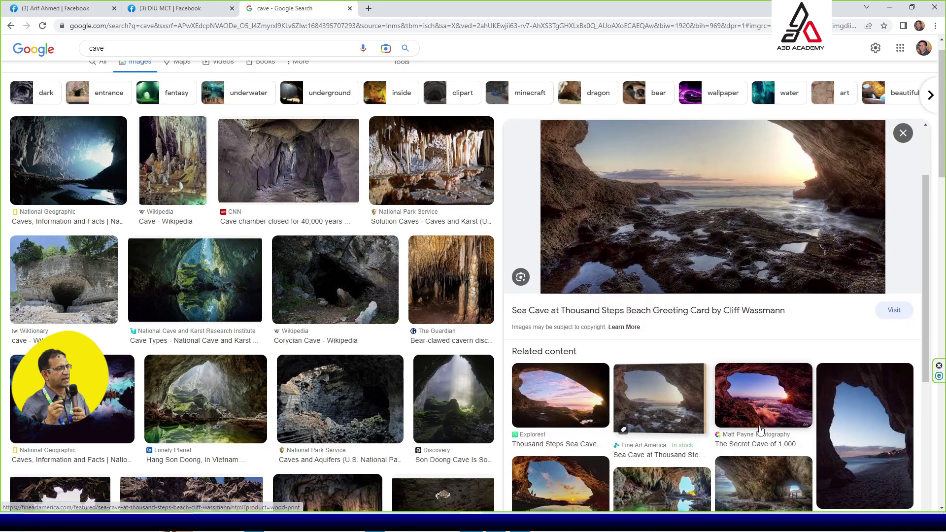
{"action": "scroll", "coordinate": [671, 491], "scroll_direction": "down", "scroll_amount": 2}
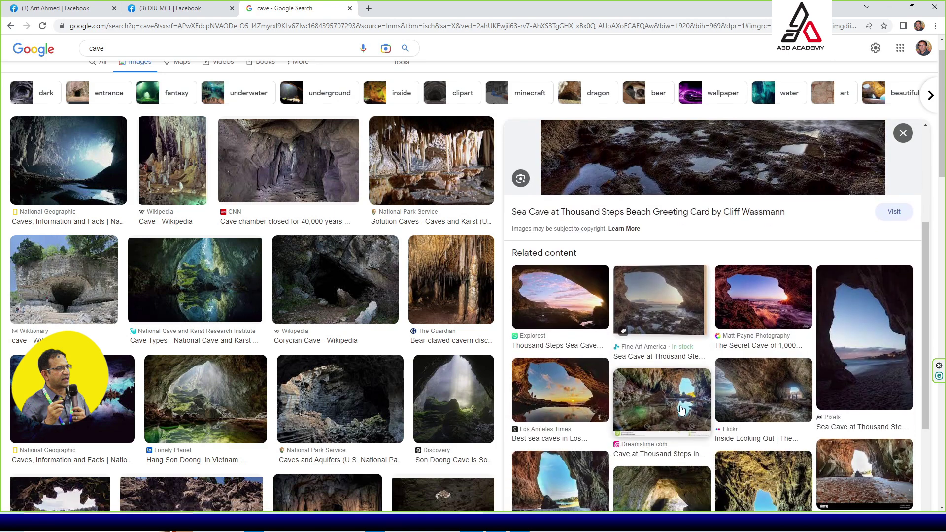
{"action": "left_click", "coordinate": [681, 410]}
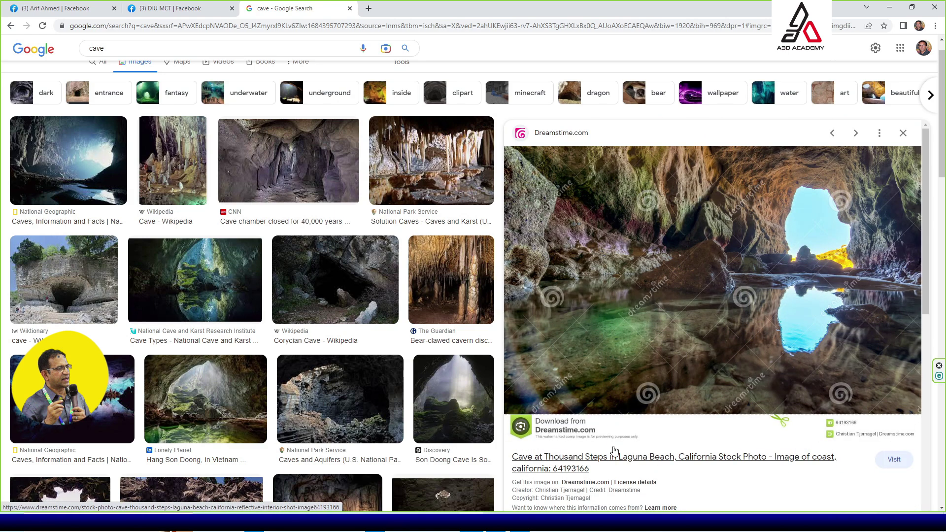
{"action": "scroll", "coordinate": [681, 353], "scroll_direction": "down", "scroll_amount": 8}
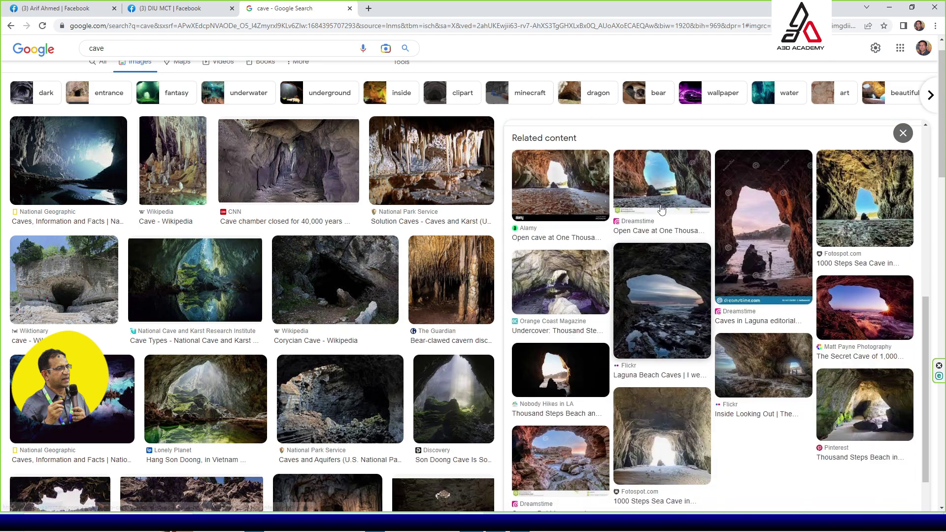
{"action": "left_click", "coordinate": [662, 221]}
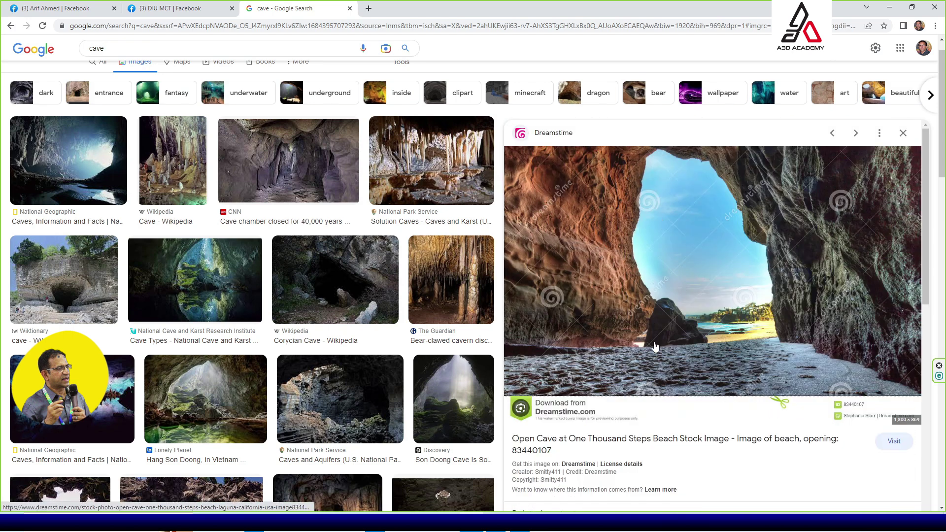
{"action": "scroll", "coordinate": [721, 319], "scroll_direction": "down", "scroll_amount": 8}
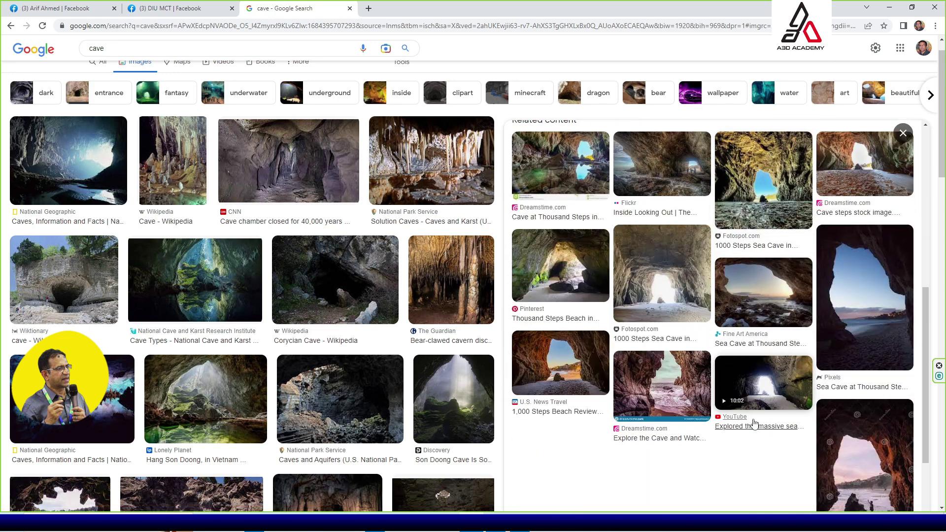
{"action": "scroll", "coordinate": [574, 308], "scroll_direction": "up", "scroll_amount": 3}
{"action": "left_click", "coordinate": [581, 323]}
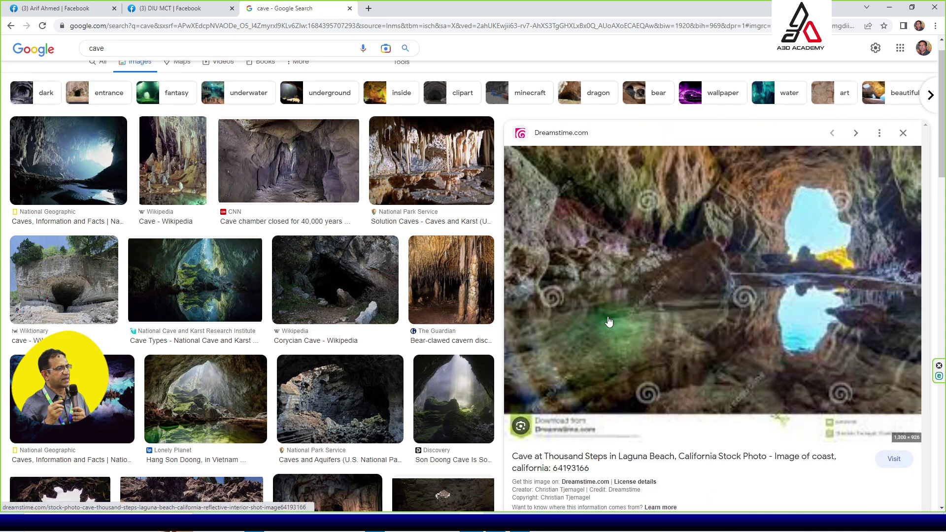
{"action": "scroll", "coordinate": [636, 394], "scroll_direction": "down", "scroll_amount": 7}
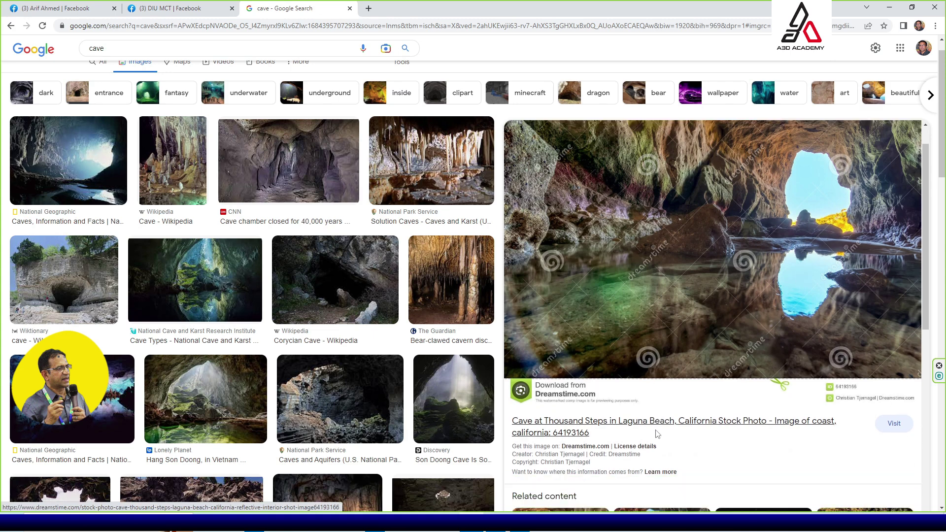
{"action": "left_click", "coordinate": [662, 374]}
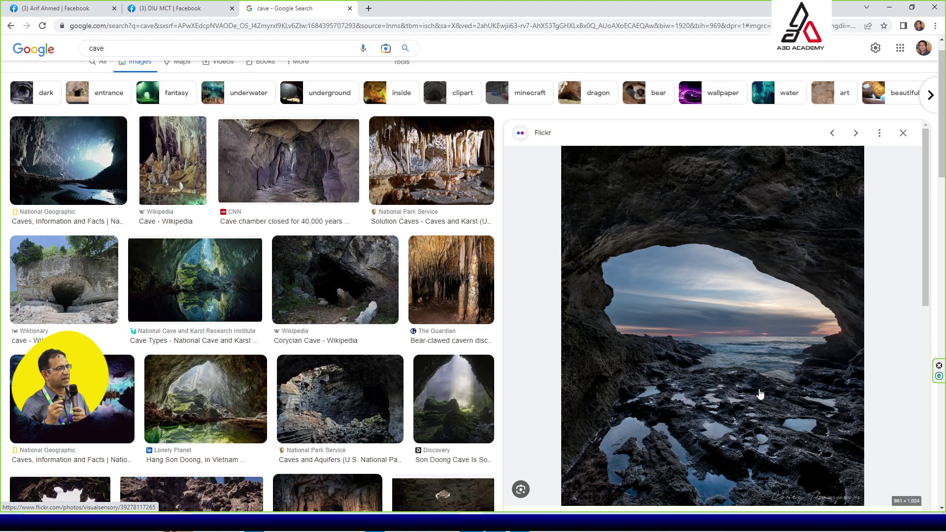
{"action": "left_click", "coordinate": [205, 399]}
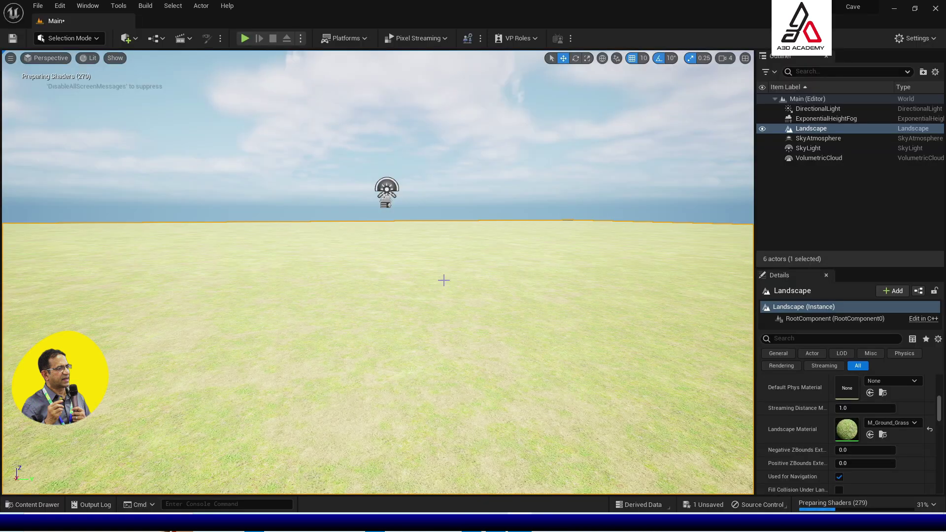
{"action": "left_click_drag", "start_coordinate": [444, 280], "coordinate": [537, 313], "text": "alt"}
{"action": "scroll", "coordinate": [439, 283], "scroll_direction": "down", "scroll_amount": 5}
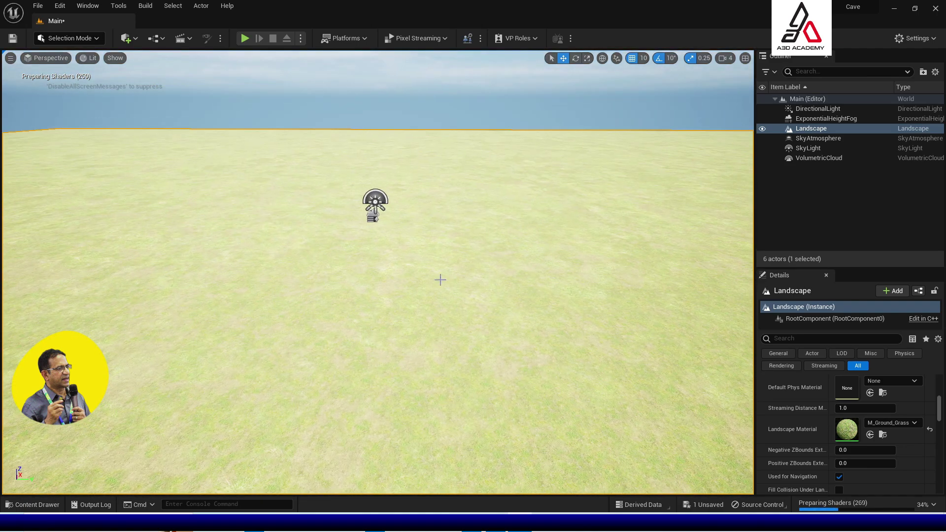
{"action": "scroll", "coordinate": [439, 296], "scroll_direction": "down", "scroll_amount": 1}
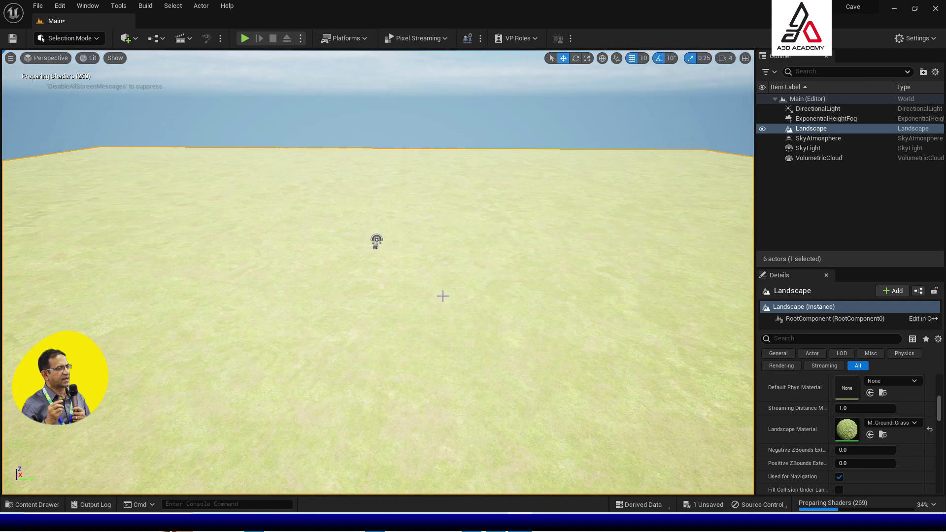
{"action": "mouse_move", "coordinate": [442, 296]}
{"action": "left_mouse_down", "text": "alt"}
{"action": "mouse_move", "coordinate": [443, 285]}
{"action": "mouse_move", "coordinate": [444, 302]}
{"action": "left_mouse_up", "text": "alt"}
{"action": "scroll", "coordinate": [443, 303], "scroll_direction": "down", "scroll_amount": 3}
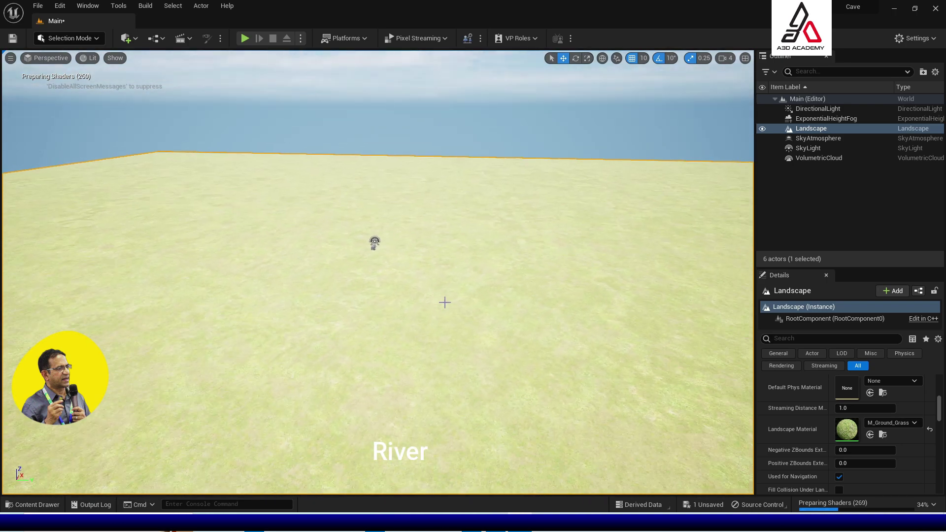
{"action": "scroll", "coordinate": [499, 216], "scroll_direction": "up", "scroll_amount": 2}
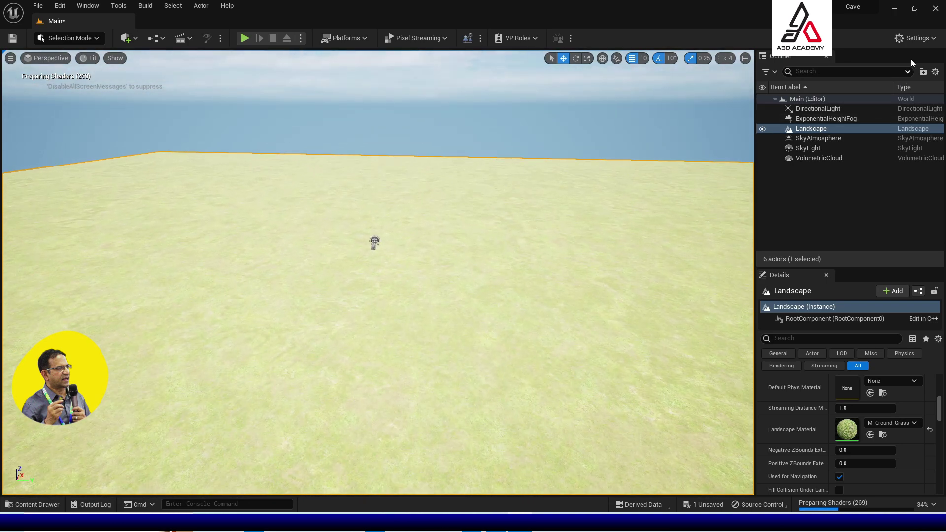
Step: In Unreal Editor, open the project's plugin browser and search the plugins for "water"
{"action": "left_click", "coordinate": [935, 41]}
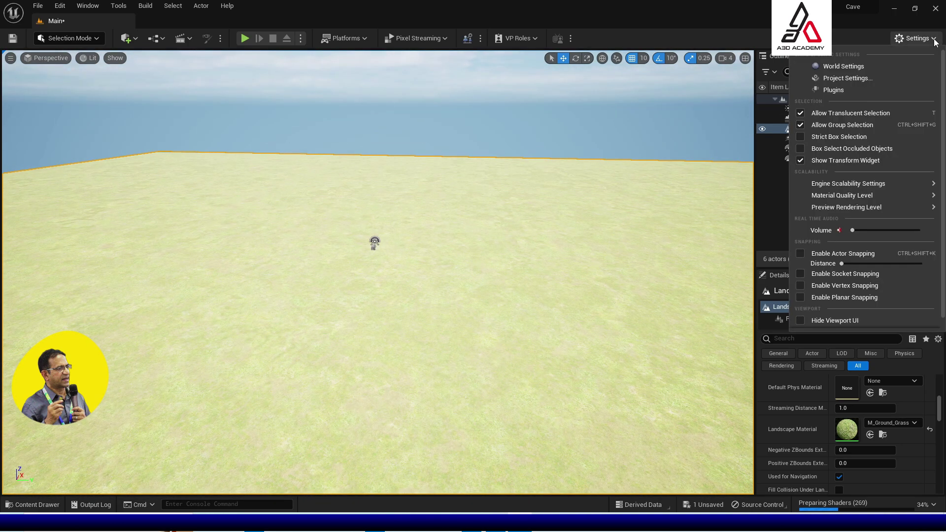
{"action": "left_click", "coordinate": [837, 91]}
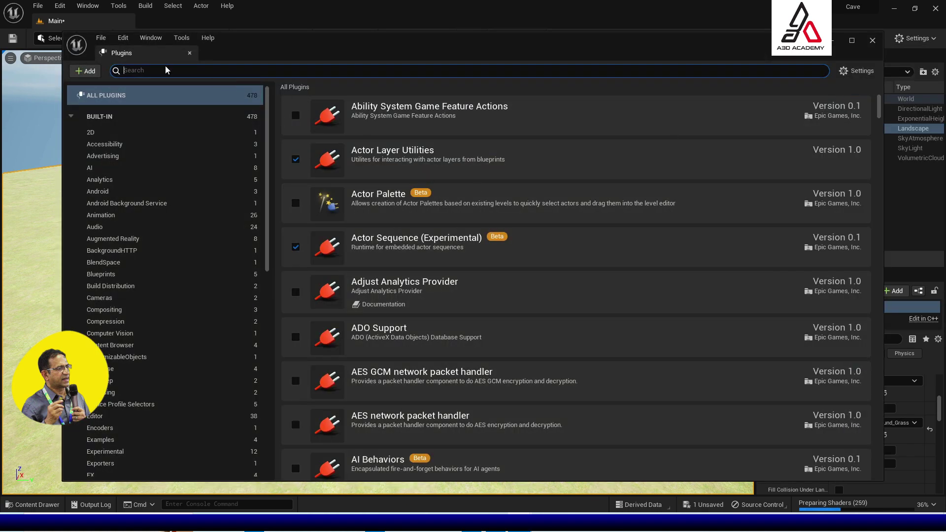
{"action": "type", "text": "water"}
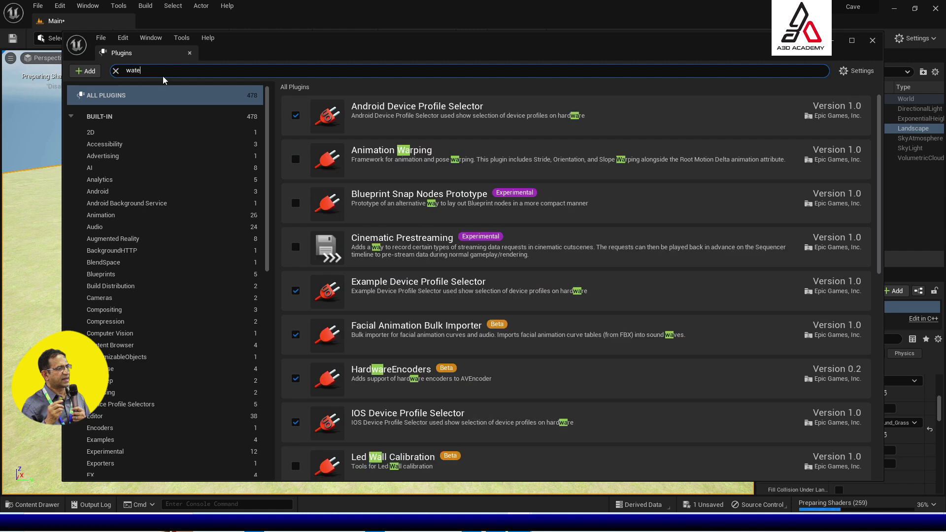
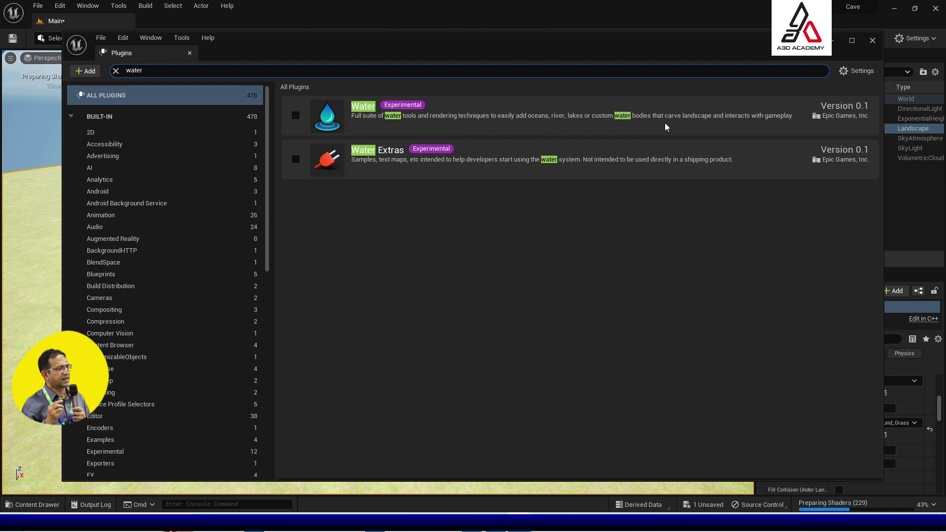
Step: Enable the experimental Water plugin and restart the editor, saving the Main level
{"action": "left_click", "coordinate": [297, 117]}
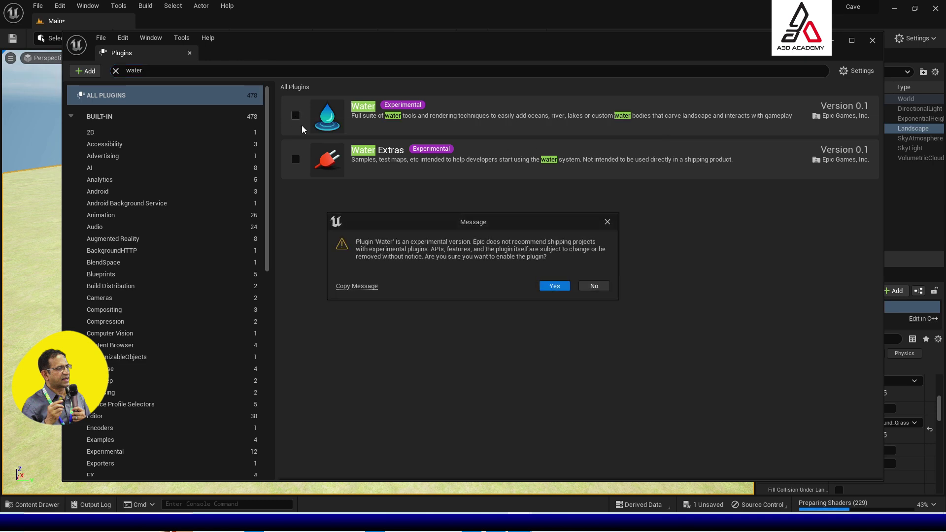
{"action": "left_click", "coordinate": [547, 287]}
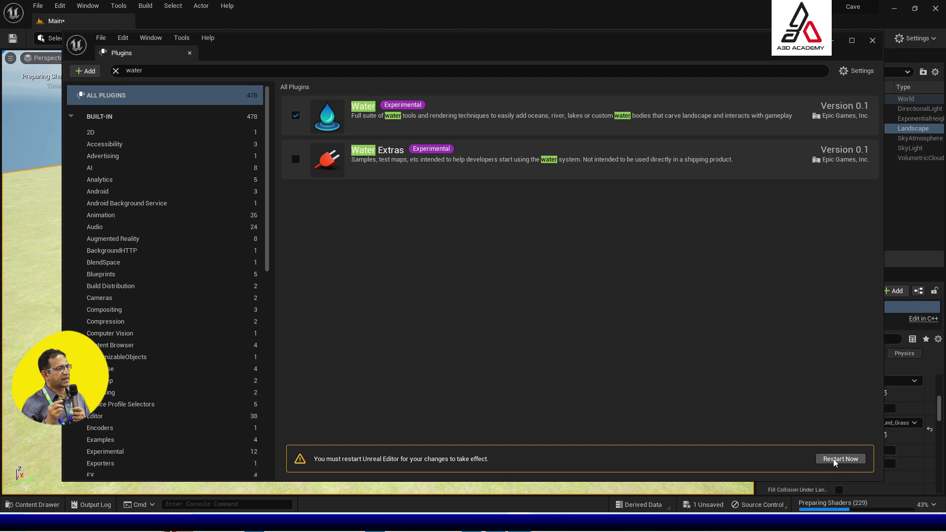
{"action": "left_click", "coordinate": [834, 461]}
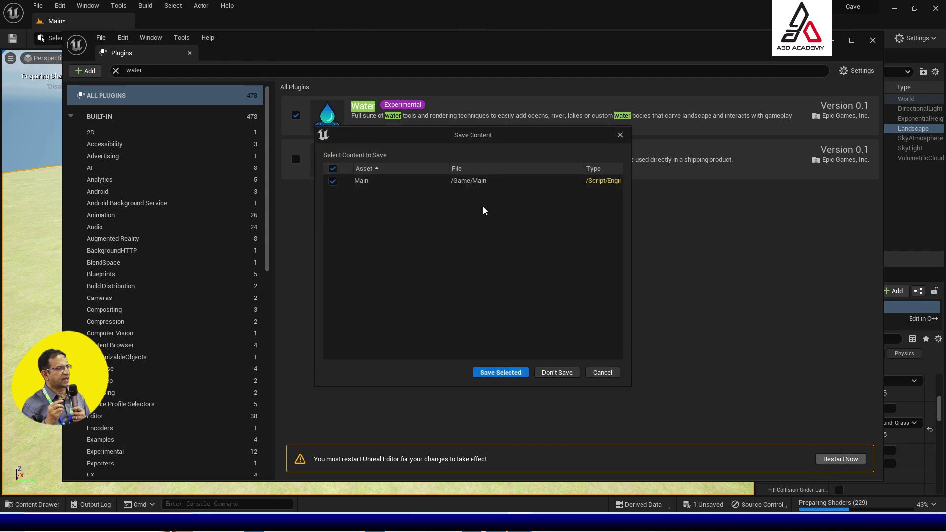
{"action": "left_click", "coordinate": [499, 373]}
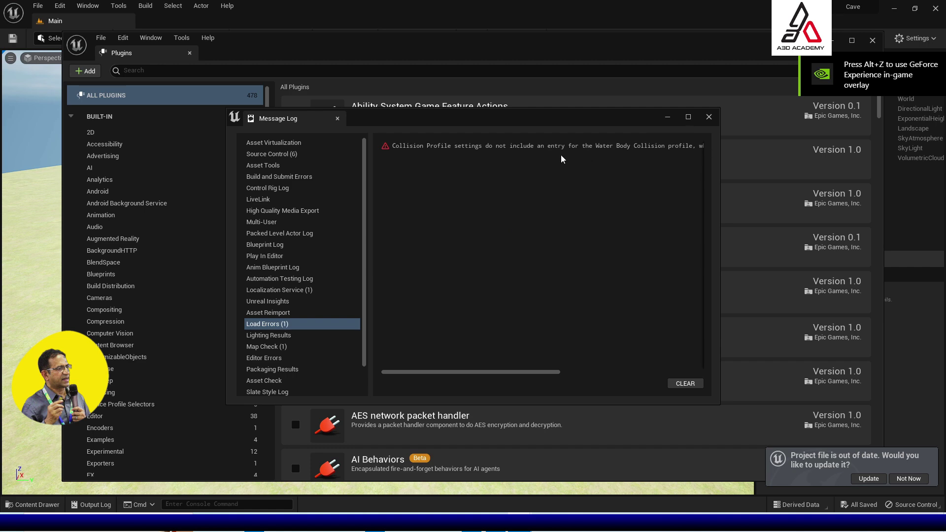
Step: Dismiss the message log and close the plugin browser to return to the Main level
{"action": "left_click", "coordinate": [709, 117]}
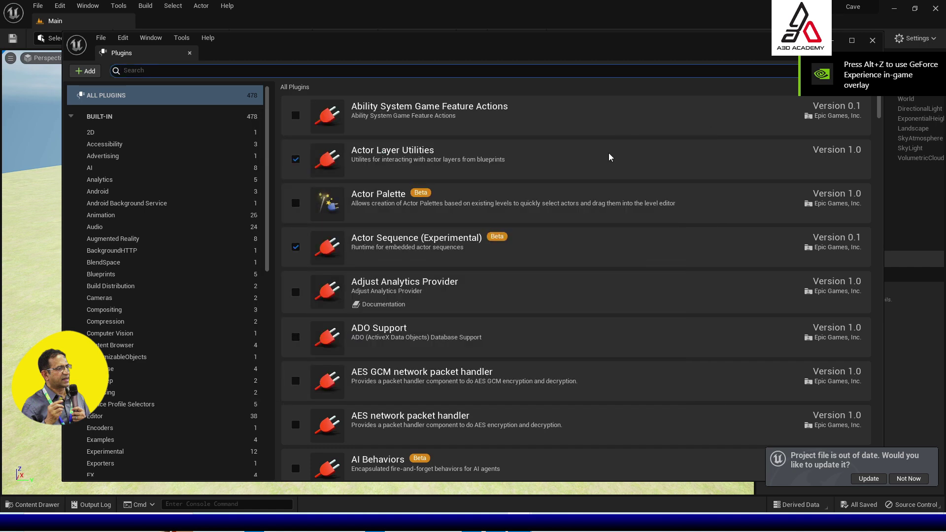
{"action": "left_click_drag", "start_coordinate": [716, 49], "coordinate": [611, 94]}
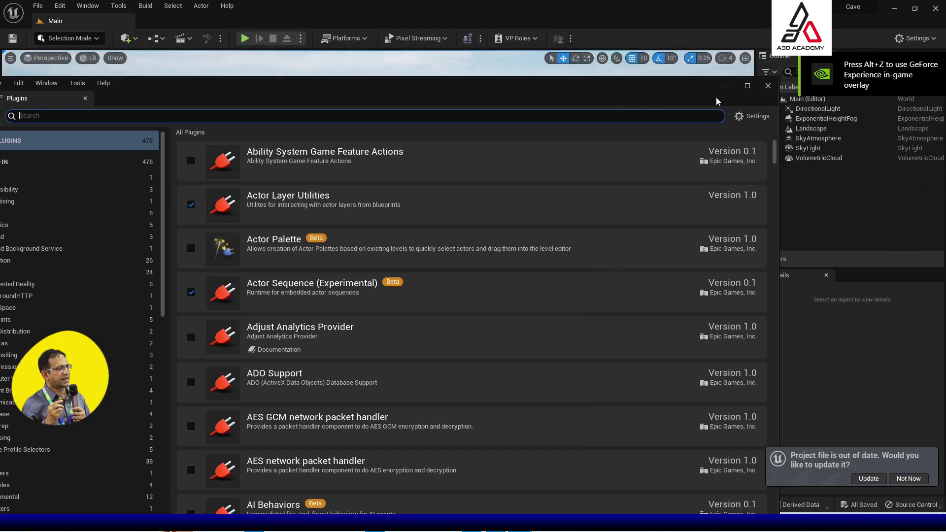
{"action": "left_click", "coordinate": [769, 87]}
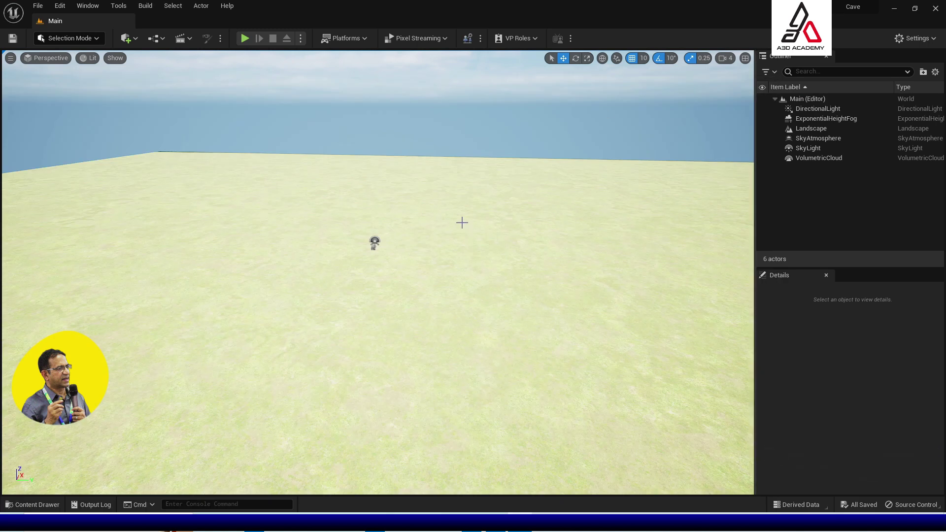
Step: Search all placeable actor classes for "water" and add a Water Body River to the level
{"action": "mouse_move", "coordinate": [454, 293]}
{"action": "right_mouse_down"}
{"action": "mouse_move", "coordinate": [457, 276]}
{"action": "mouse_move", "coordinate": [459, 297]}
{"action": "mouse_move", "coordinate": [456, 278]}
{"action": "mouse_move", "coordinate": [455, 288]}
{"action": "right_mouse_up"}
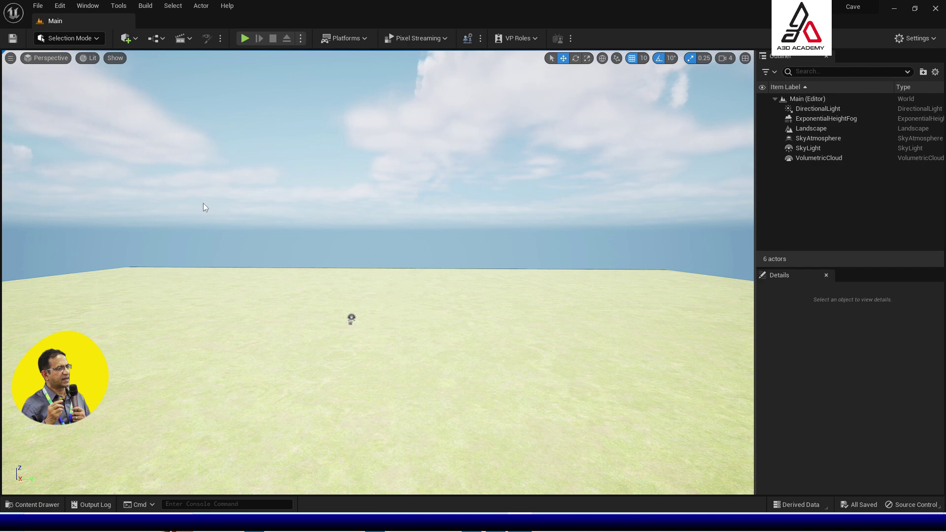
{"action": "left_click", "coordinate": [134, 40]}
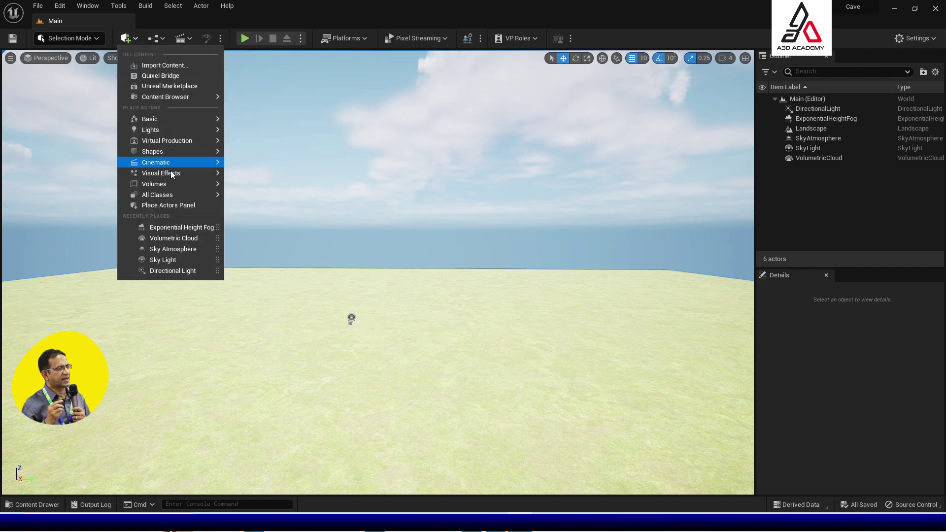
{"action": "mouse_move", "coordinate": [170, 196]}
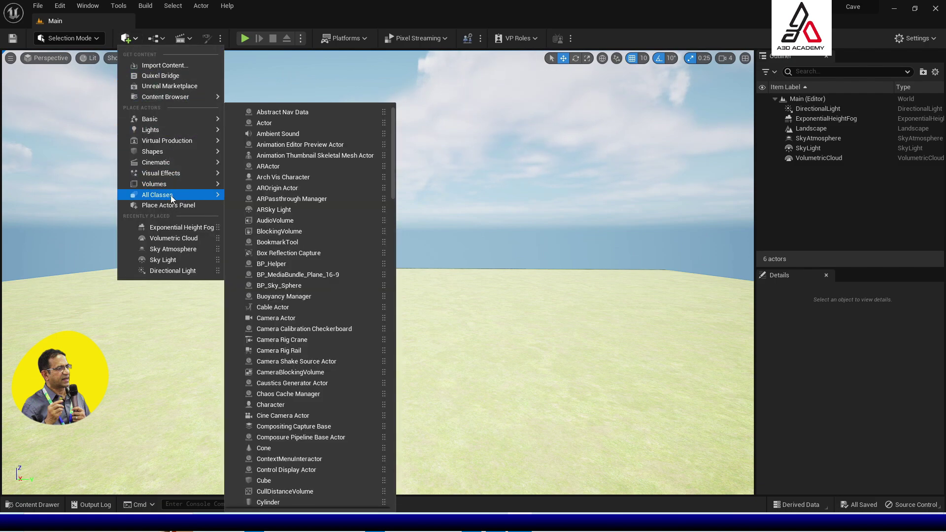
{"action": "type", "text": "wa"}
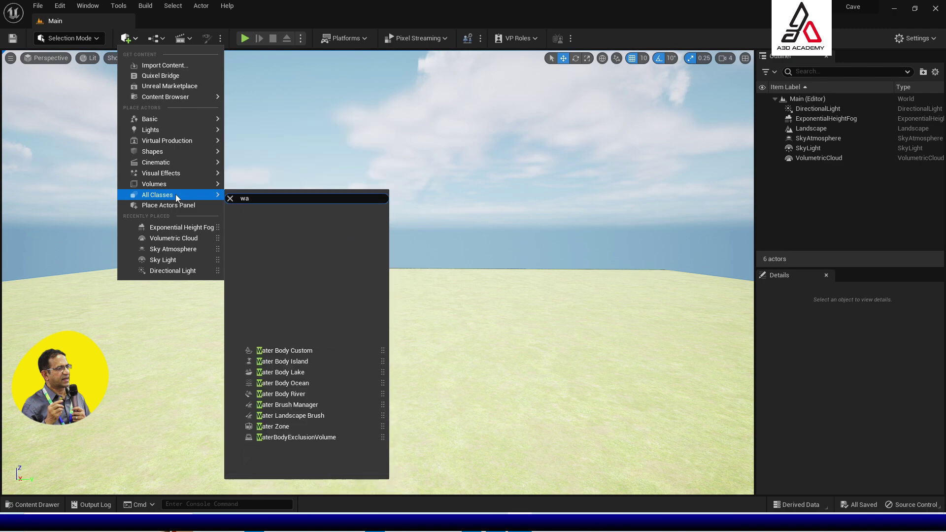
{"action": "type", "text": "ter"}
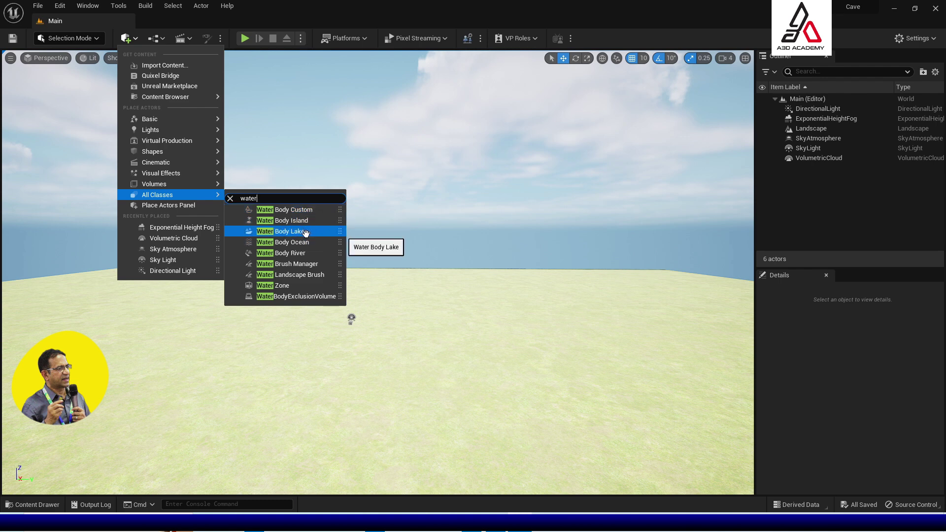
{"action": "left_click", "coordinate": [295, 254]}
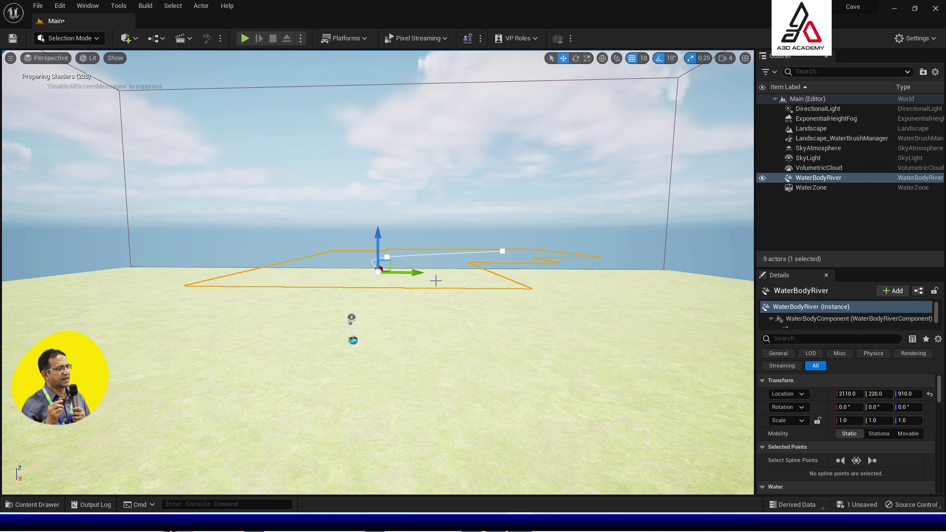
Step: Select all spline points of the WaterBodyRiver and lower them slightly
{"action": "right_click_drag", "start_coordinate": [424, 316], "coordinate": [453, 300]}
{"action": "scroll", "coordinate": [469, 291], "scroll_direction": "down", "scroll_amount": 3}
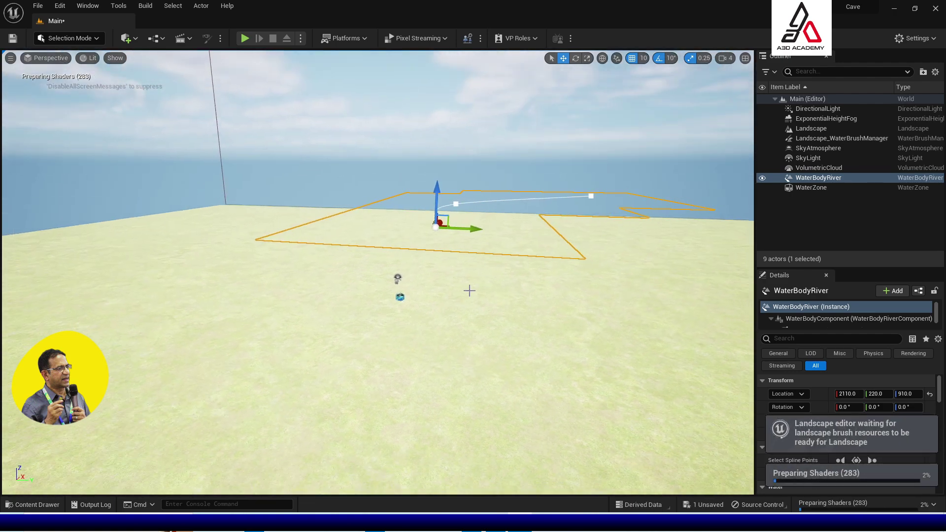
{"action": "scroll", "coordinate": [474, 291], "scroll_direction": "down", "scroll_amount": 3}
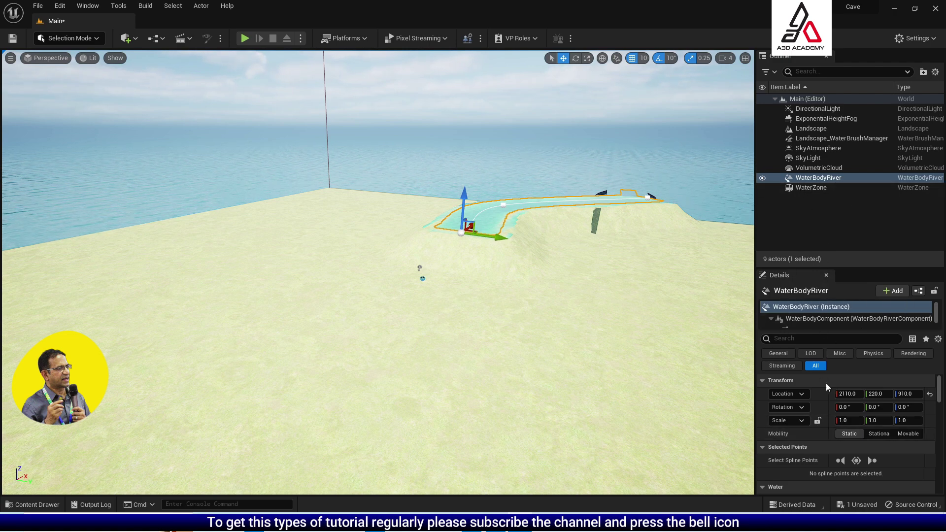
{"action": "scroll", "coordinate": [815, 383], "scroll_direction": "down", "scroll_amount": 1}
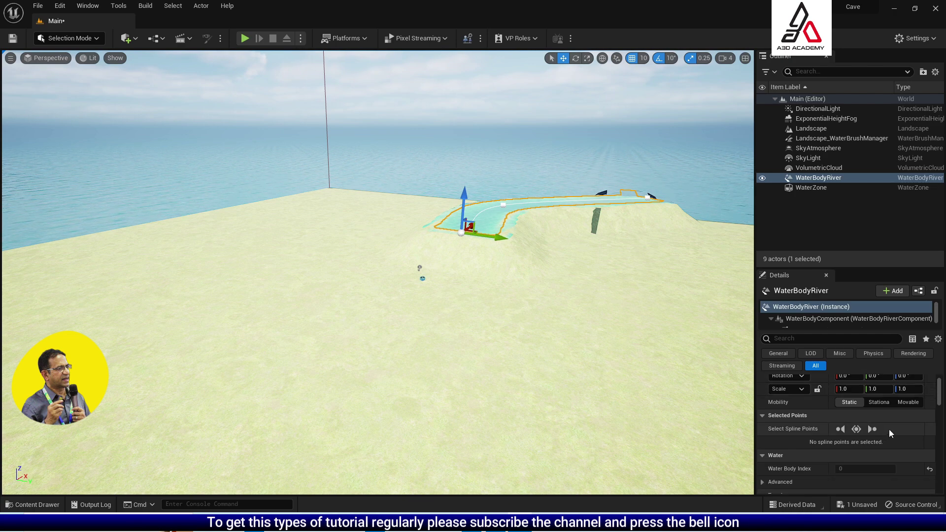
{"action": "scroll", "coordinate": [888, 430], "scroll_direction": "down", "scroll_amount": 1}
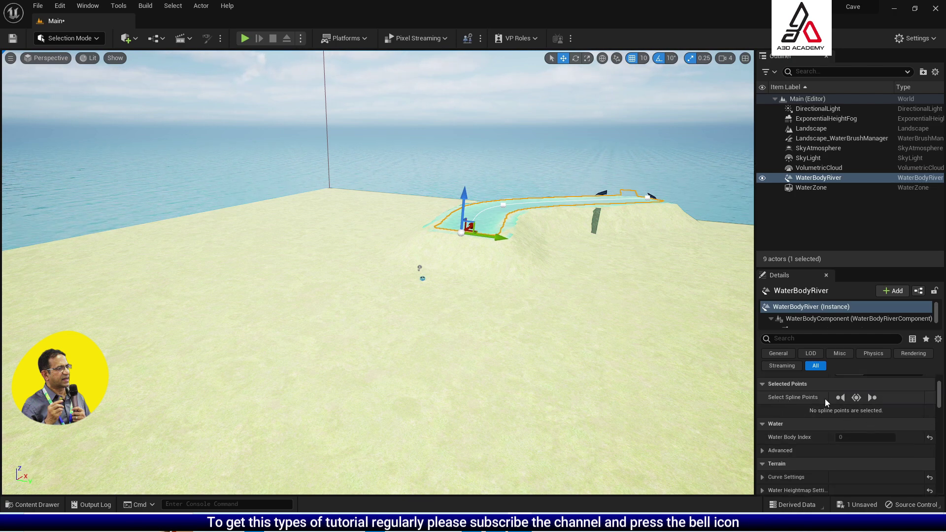
{"action": "left_click", "coordinate": [857, 398]}
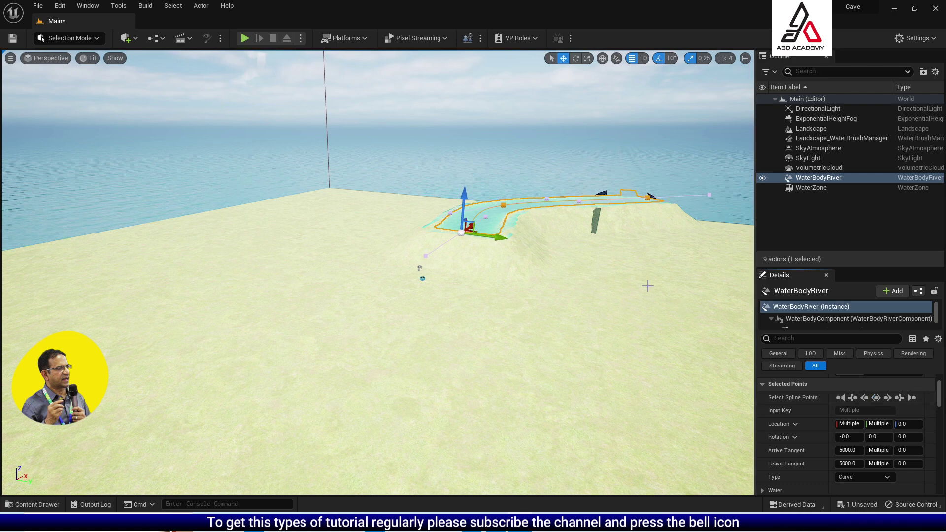
{"action": "left_click_drag", "start_coordinate": [463, 200], "coordinate": [464, 204]}
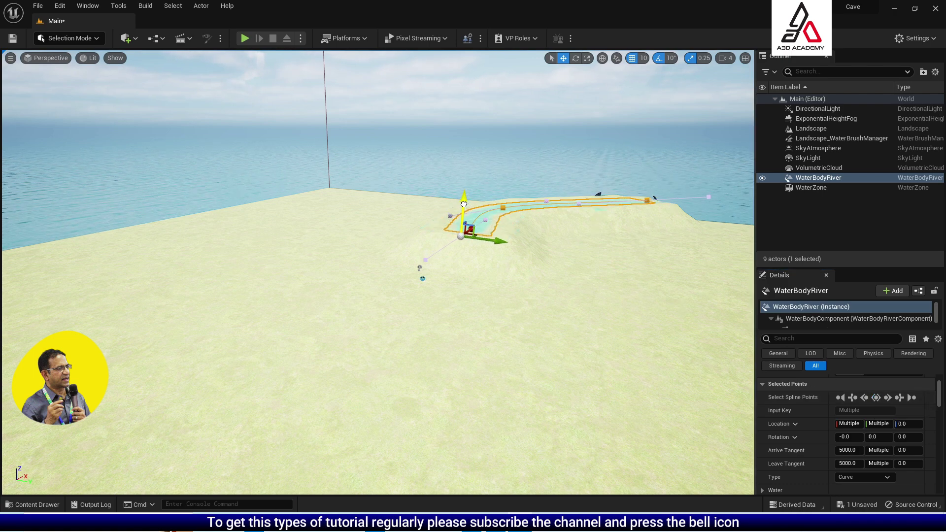
Step: Move the whole river horizontally across the grass landscape toward its middle
{"action": "left_click", "coordinate": [463, 242]}
{"action": "left_click", "coordinate": [461, 235]}
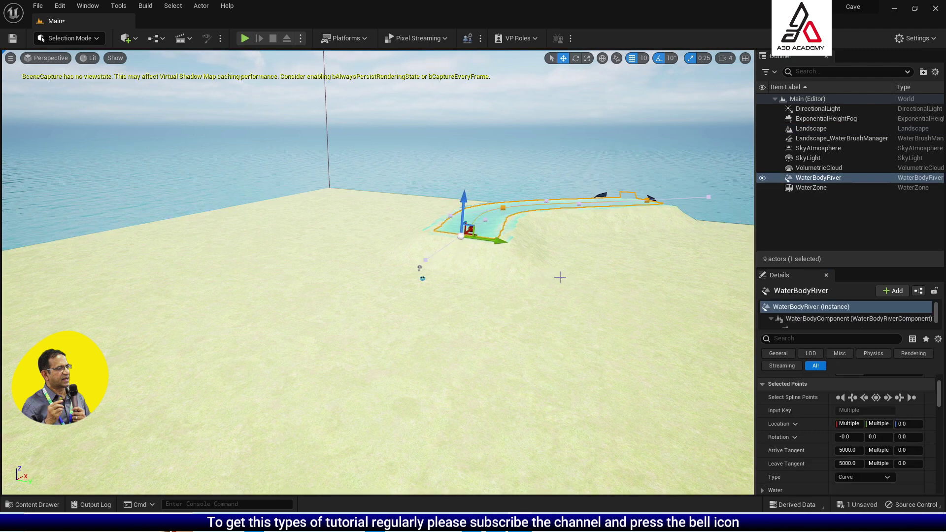
{"action": "right_click_drag", "start_coordinate": [560, 277], "coordinate": [501, 282]}
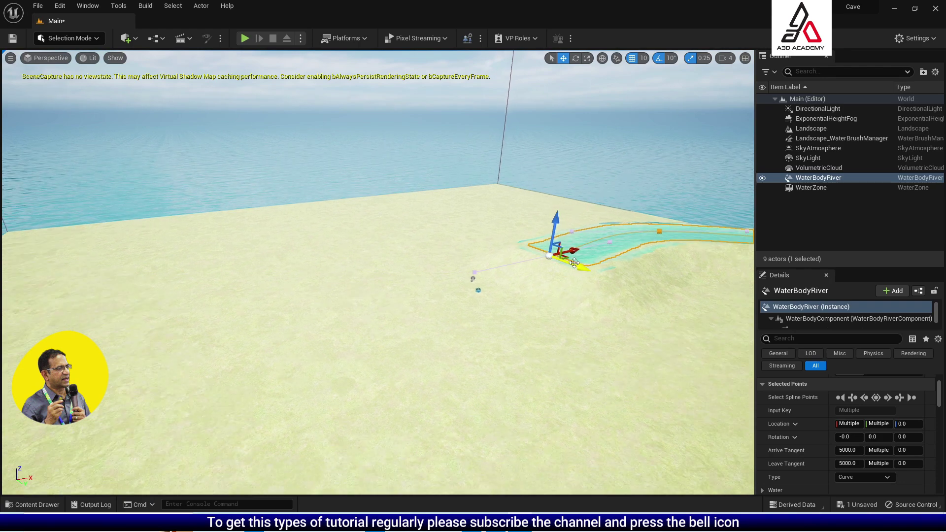
{"action": "left_click_drag", "start_coordinate": [574, 263], "coordinate": [267, 336]}
Step: Lower the whole river to the landscape's surface and undo the last stray move
{"action": "scroll", "coordinate": [355, 369], "scroll_direction": "down", "scroll_amount": 4}
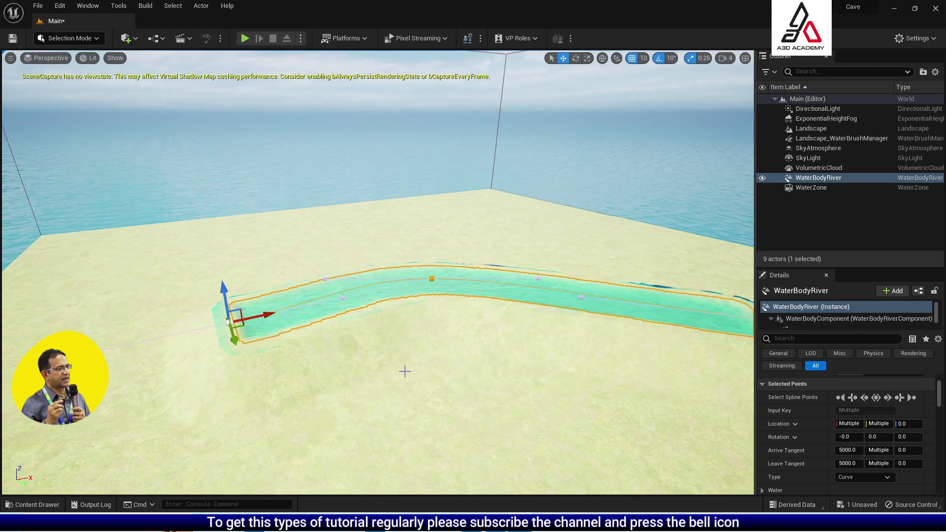
{"action": "scroll", "coordinate": [405, 371], "scroll_direction": "down", "scroll_amount": 4}
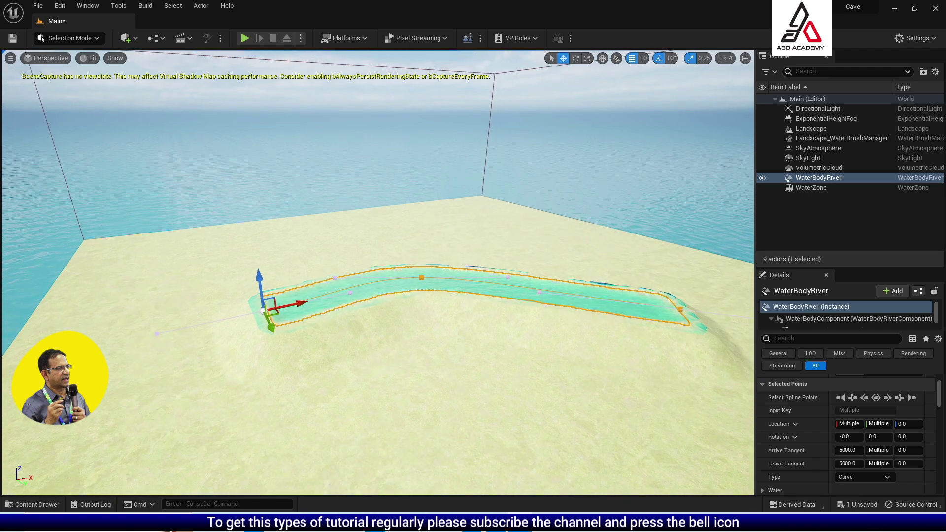
{"action": "left_click_drag", "start_coordinate": [405, 371], "coordinate": [439, 340], "text": "alt"}
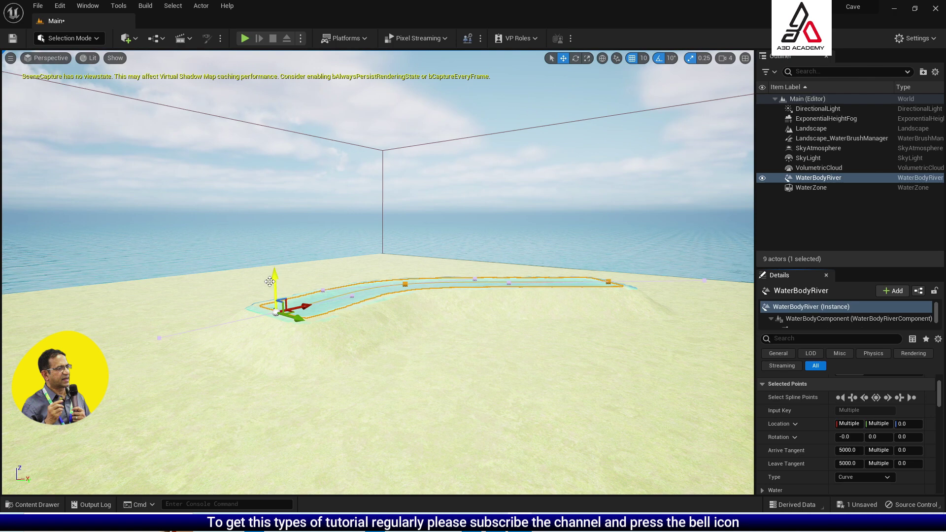
{"action": "left_click_drag", "start_coordinate": [277, 284], "coordinate": [279, 314]}
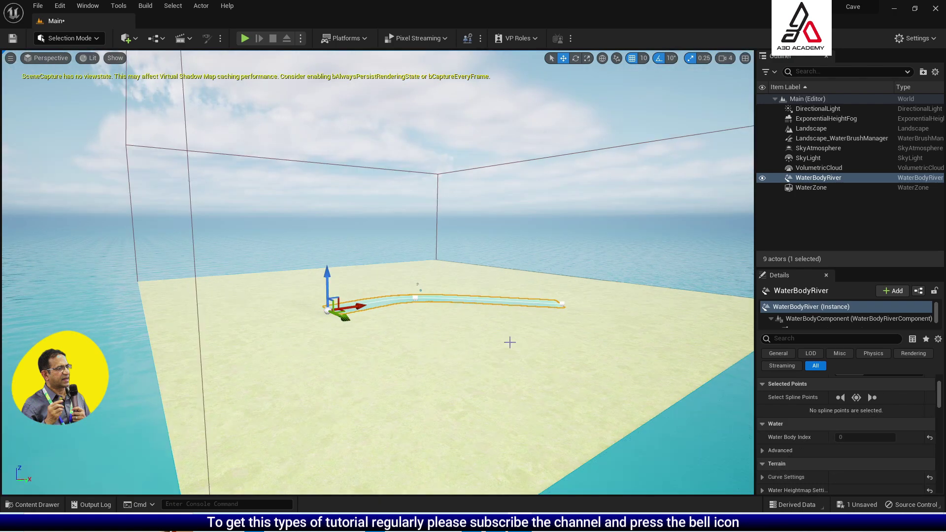
{"action": "key", "text": "ctrl+z"}
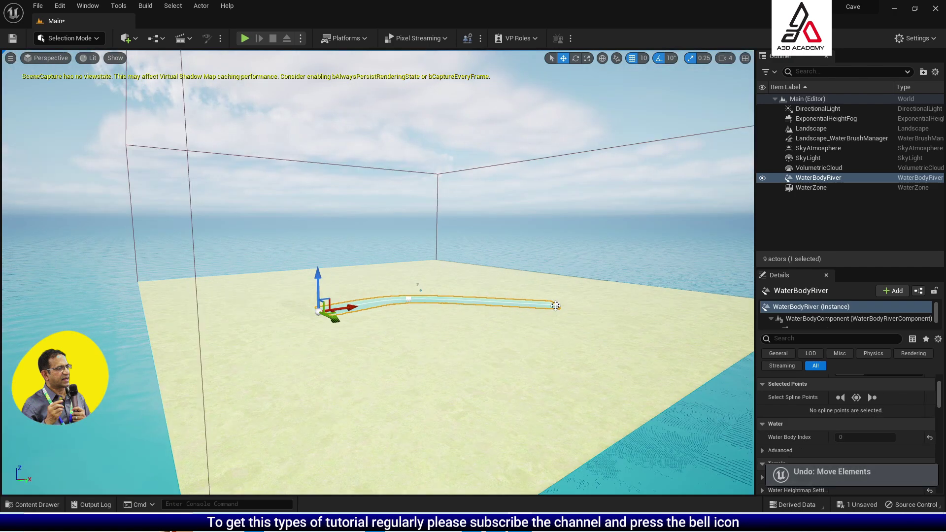
Step: Move the river's end spline point out toward the landscape's edge, to about X 14840, Y 11050
{"action": "left_click", "coordinate": [560, 305]}
{"action": "left_click_drag", "start_coordinate": [599, 313], "coordinate": [545, 370], "text": "alt"}
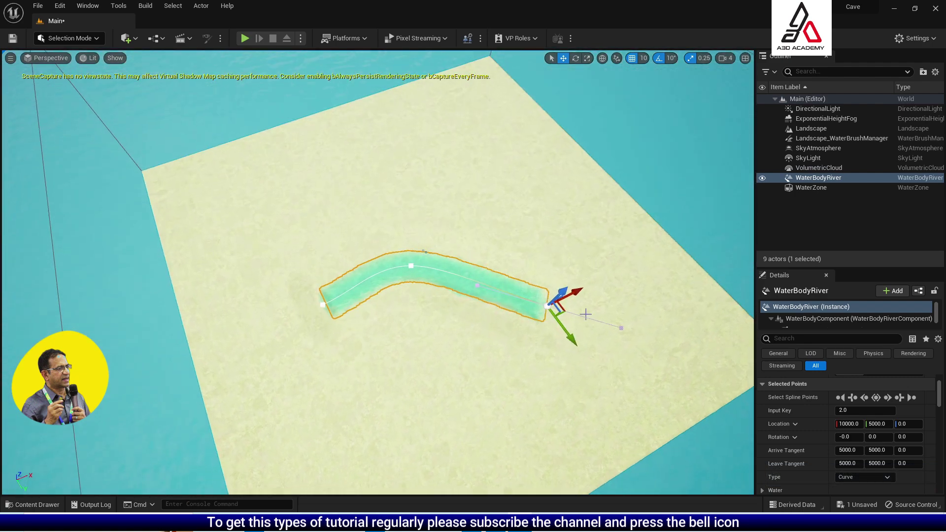
{"action": "left_click_drag", "start_coordinate": [565, 308], "coordinate": [735, 378]}
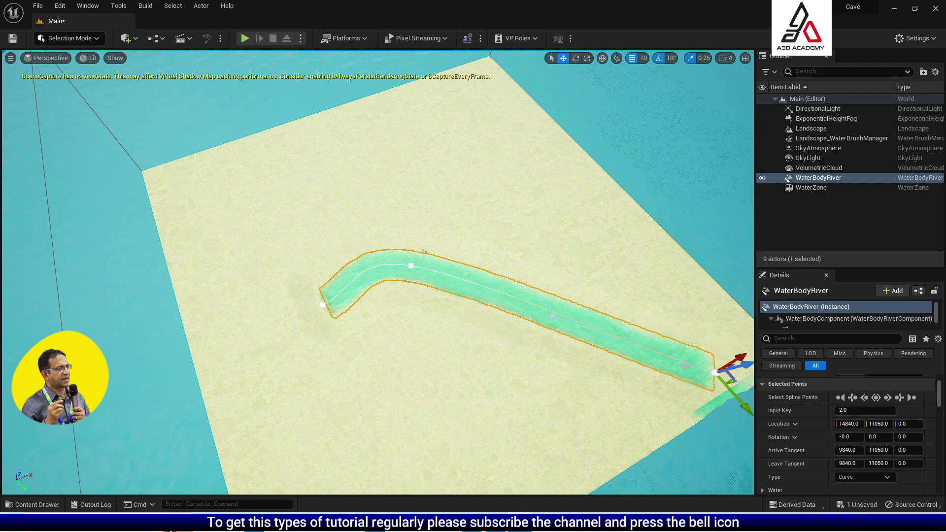
Step: Bend the start point's tangent handle to about 6060, -1980 and move the point past the landscape's edge, to about X -6880, Y -300
{"action": "left_click", "coordinate": [327, 304]}
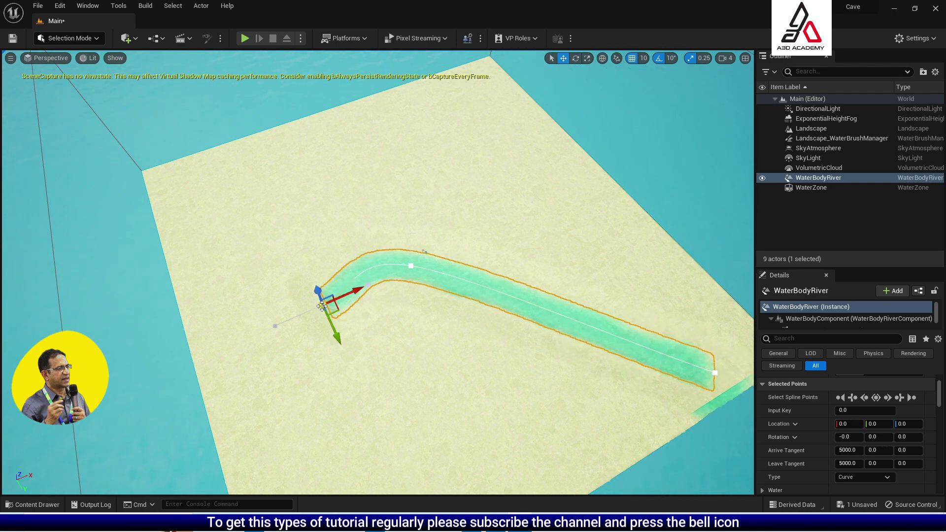
{"action": "left_click", "coordinate": [272, 326]}
{"action": "mouse_move", "coordinate": [275, 327]}
{"action": "left_mouse_down"}
{"action": "mouse_move", "coordinate": [262, 323]}
{"action": "mouse_move", "coordinate": [258, 305]}
{"action": "mouse_move", "coordinate": [276, 344]}
{"action": "left_mouse_up"}
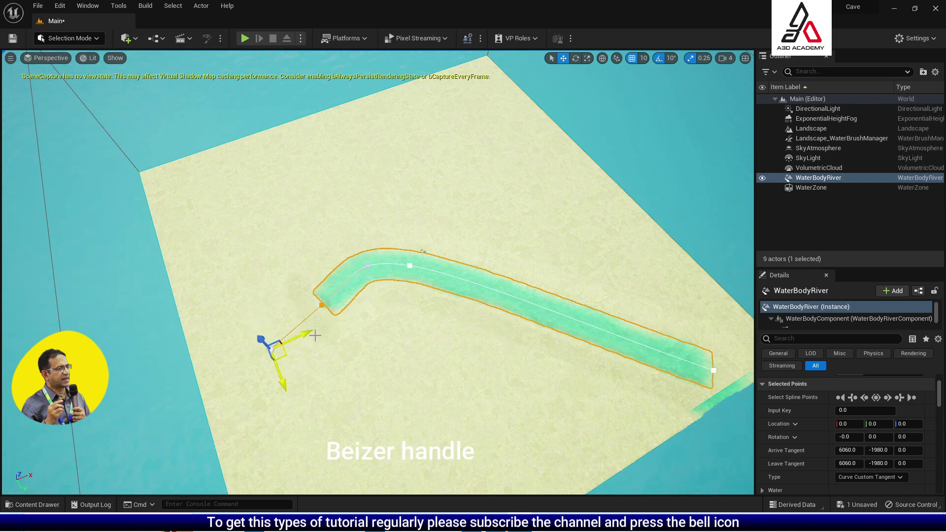
{"action": "left_click", "coordinate": [323, 305]}
{"action": "left_click_drag", "start_coordinate": [337, 311], "coordinate": [194, 367]}
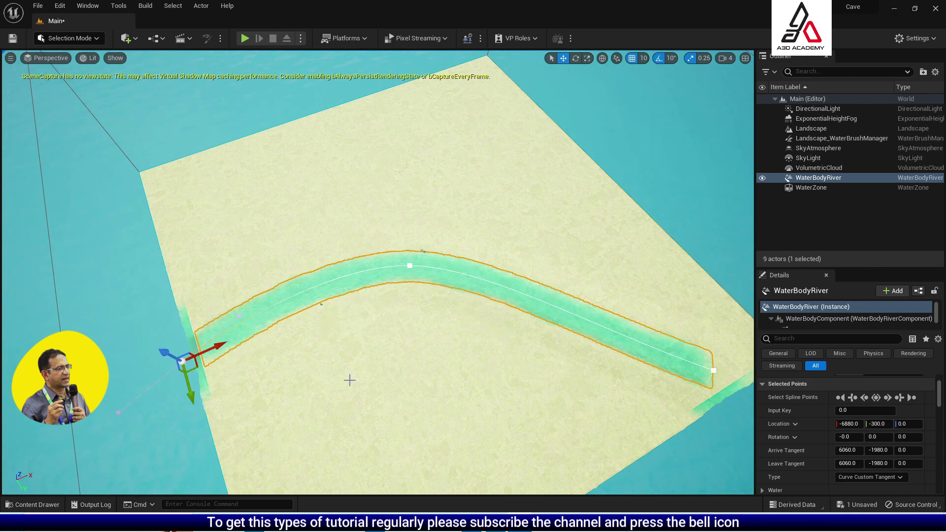
Step: Shift the river's start point sideways along the landscape's edge to Y -4660, smoothing the river's curve
{"action": "left_click_drag", "start_coordinate": [388, 383], "coordinate": [530, 308], "text": "alt"}
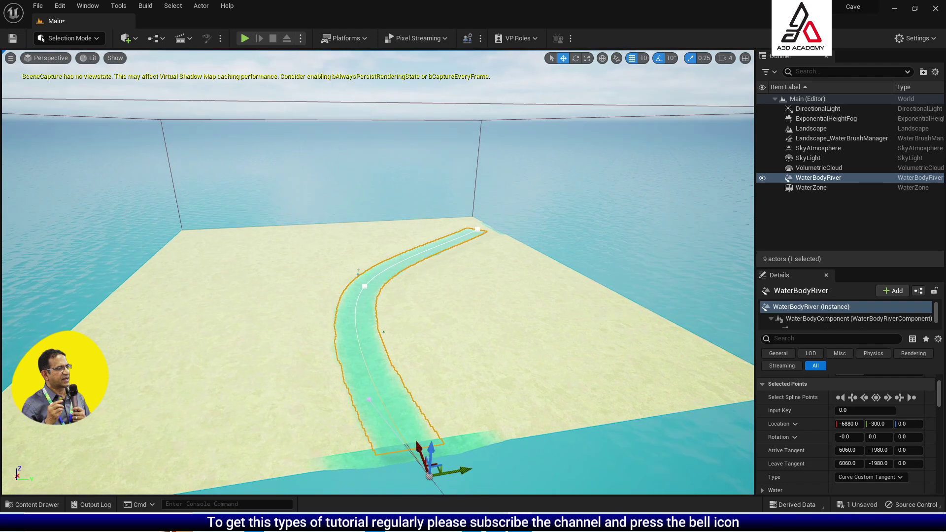
{"action": "right_click_drag", "start_coordinate": [291, 351], "coordinate": [401, 473]}
{"action": "left_click_drag", "start_coordinate": [450, 470], "coordinate": [352, 484]}
{"action": "scroll", "coordinate": [360, 424], "scroll_direction": "down", "scroll_amount": 4}
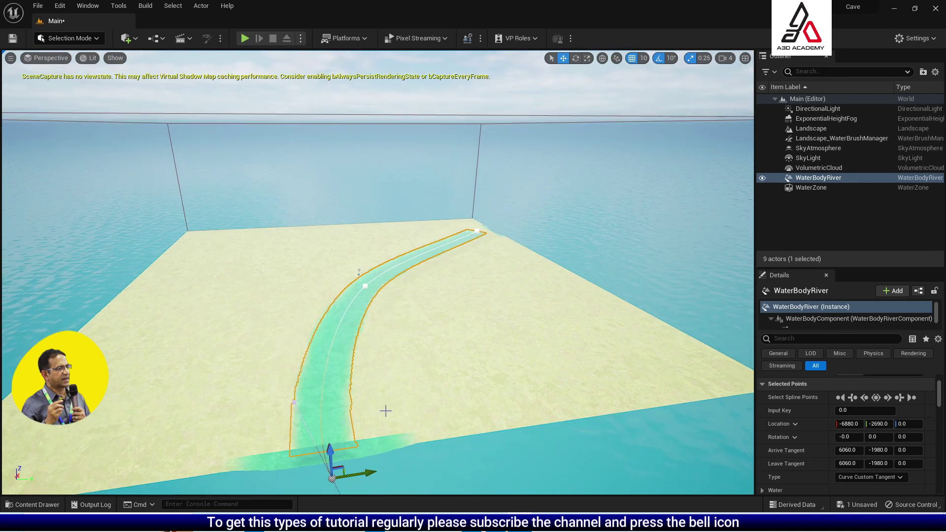
{"action": "left_click_drag", "start_coordinate": [364, 468], "coordinate": [269, 466]}
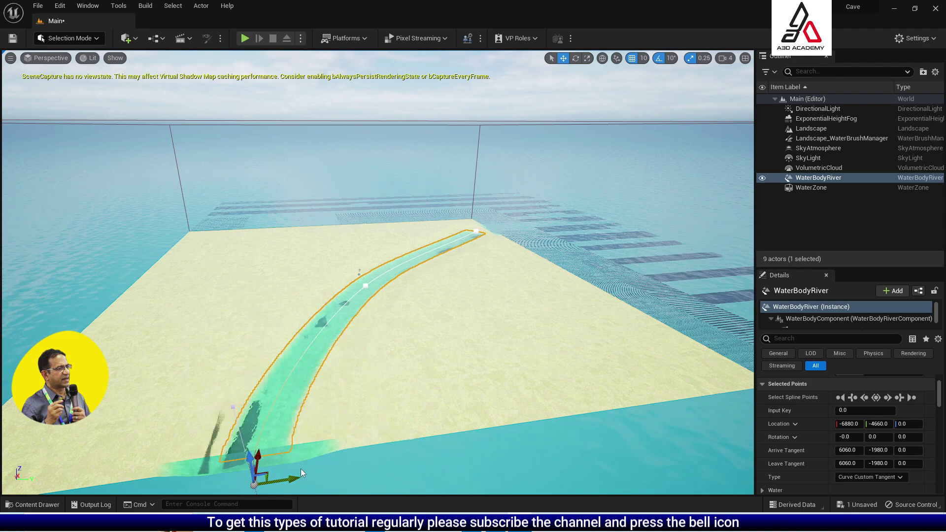
{"action": "scroll", "coordinate": [371, 378], "scroll_direction": "down", "scroll_amount": 2}
Step: Extend the river past the landscape's edges, moving its start point to X -8170 and its end point to about X 14800, Y 12230
{"action": "left_click_drag", "start_coordinate": [382, 398], "coordinate": [168, 418], "text": "alt"}
{"action": "left_click_drag", "start_coordinate": [298, 413], "coordinate": [136, 330], "text": "alt"}
{"action": "left_click_drag", "start_coordinate": [344, 355], "coordinate": [504, 247], "text": "alt"}
{"action": "left_click", "coordinate": [563, 220]}
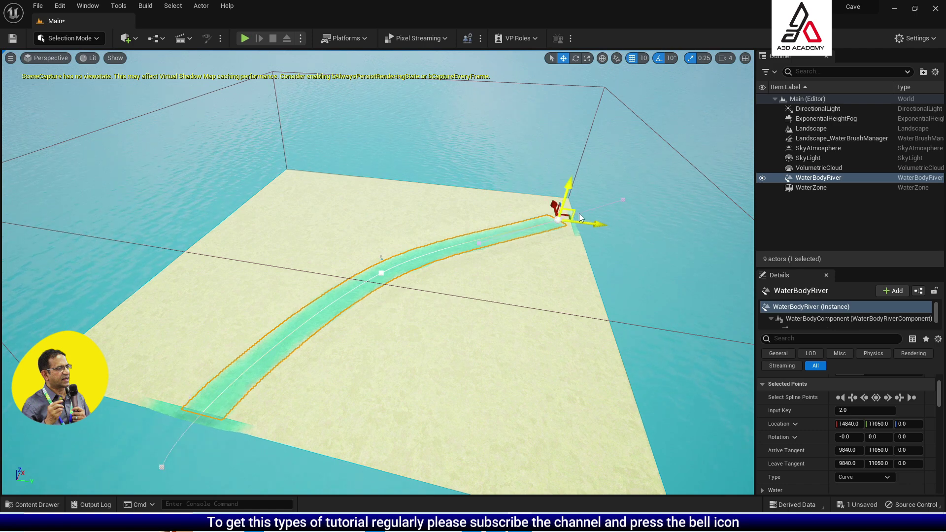
{"action": "left_click_drag", "start_coordinate": [555, 206], "coordinate": [623, 390], "text": "alt"}
{"action": "scroll", "coordinate": [628, 370], "scroll_direction": "down", "scroll_amount": 4}
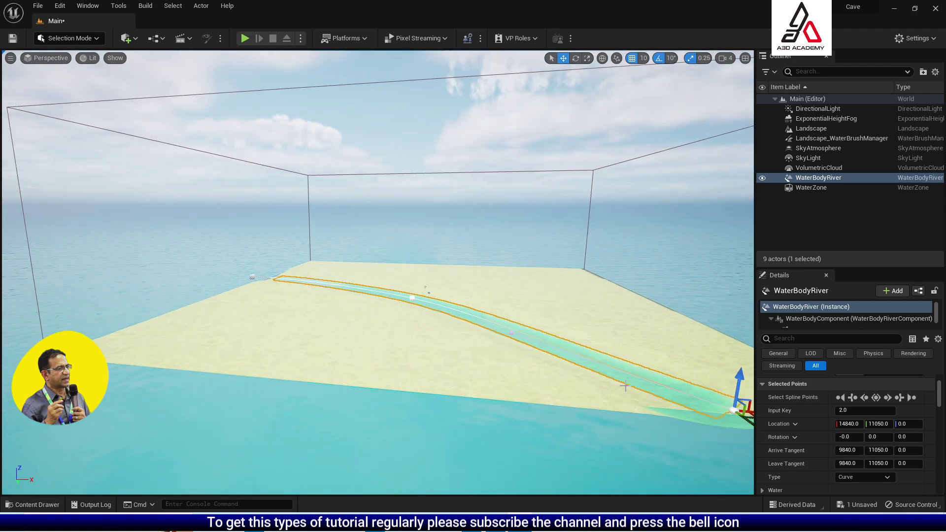
{"action": "left_click_drag", "start_coordinate": [723, 405], "coordinate": [750, 427]}
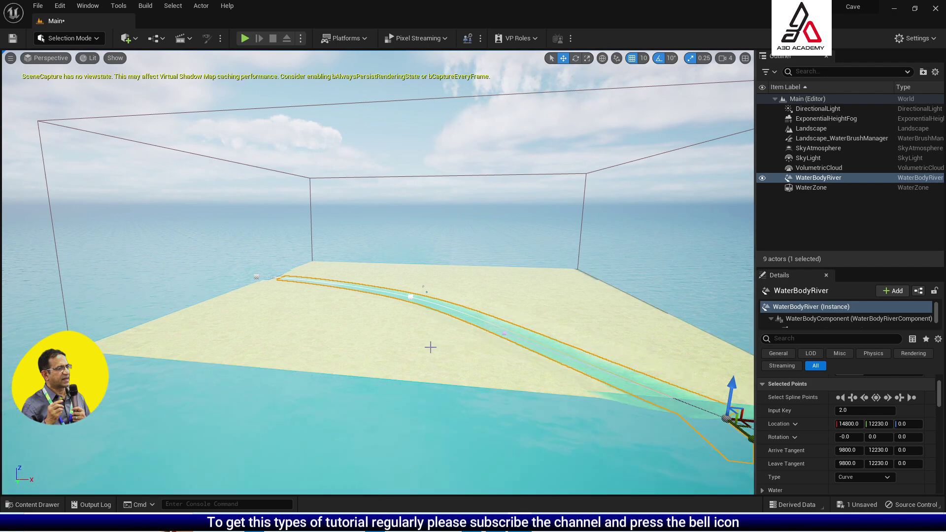
Step: Select all of the river's spline points and lower them together to Z -100
{"action": "left_click_drag", "start_coordinate": [431, 347], "coordinate": [529, 351], "text": "alt"}
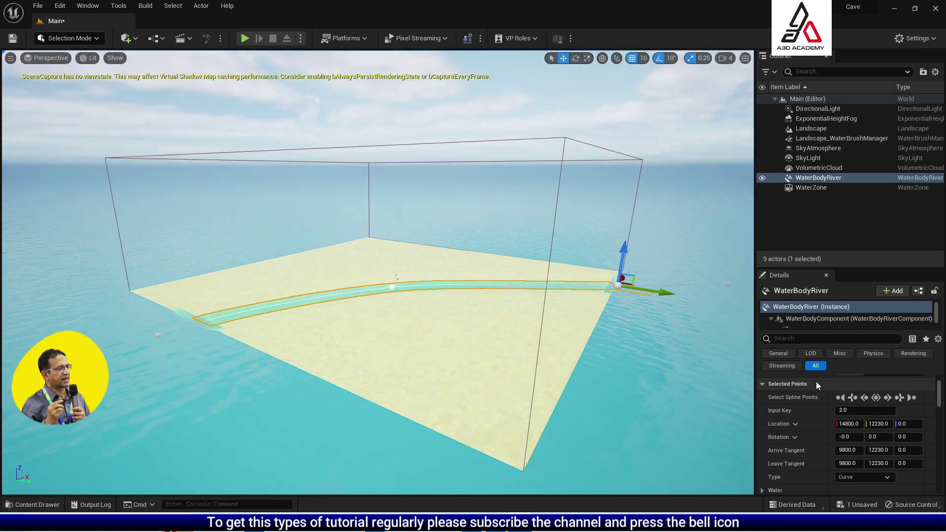
{"action": "left_click", "coordinate": [876, 398]}
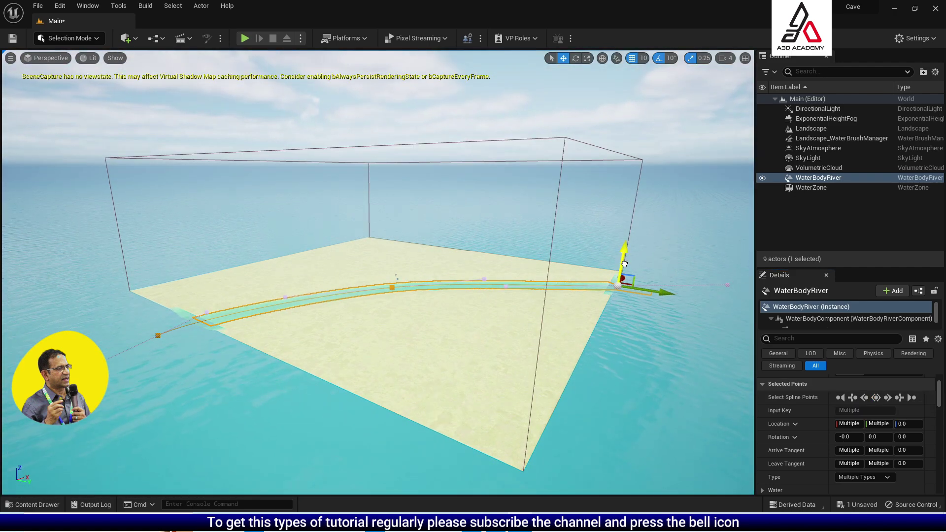
{"action": "left_click_drag", "start_coordinate": [625, 265], "coordinate": [625, 266]}
{"action": "left_click_drag", "start_coordinate": [509, 315], "coordinate": [606, 315], "text": "alt"}
{"action": "left_click_drag", "start_coordinate": [345, 379], "coordinate": [292, 375], "text": "alt"}
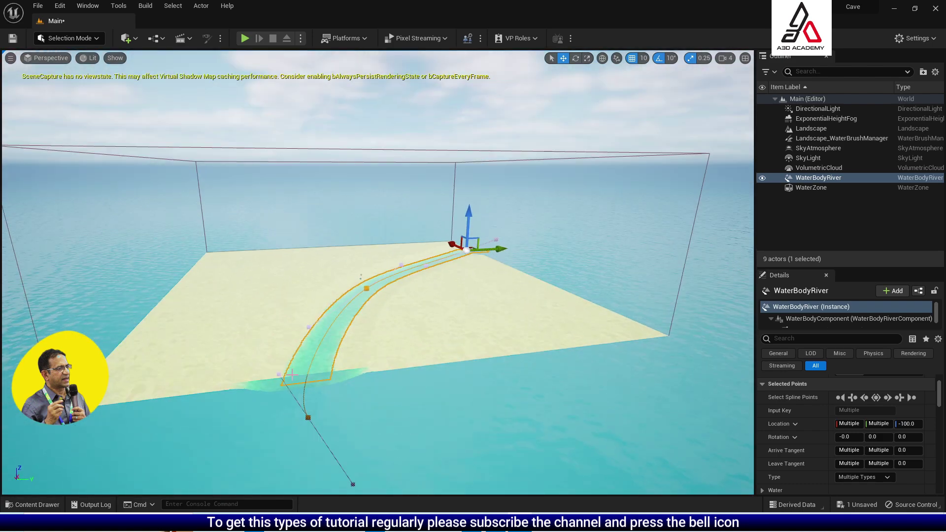
Step: Bend the river more strongly by moving its middle spline point to Y -2710 and its start point to Y -6450
{"action": "left_click", "coordinate": [308, 418]}
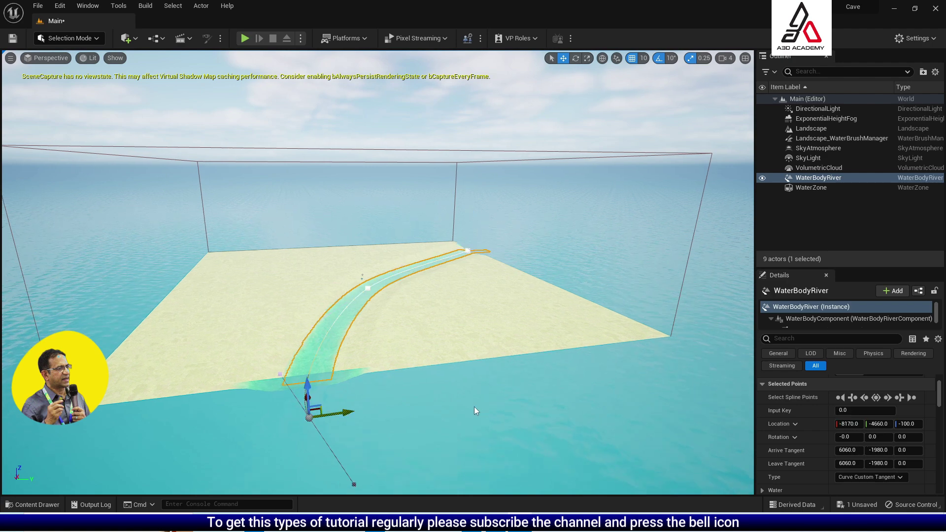
{"action": "left_click_drag", "start_coordinate": [474, 406], "coordinate": [488, 429], "text": "alt"}
{"action": "left_click_drag", "start_coordinate": [404, 335], "coordinate": [412, 325], "text": "alt"}
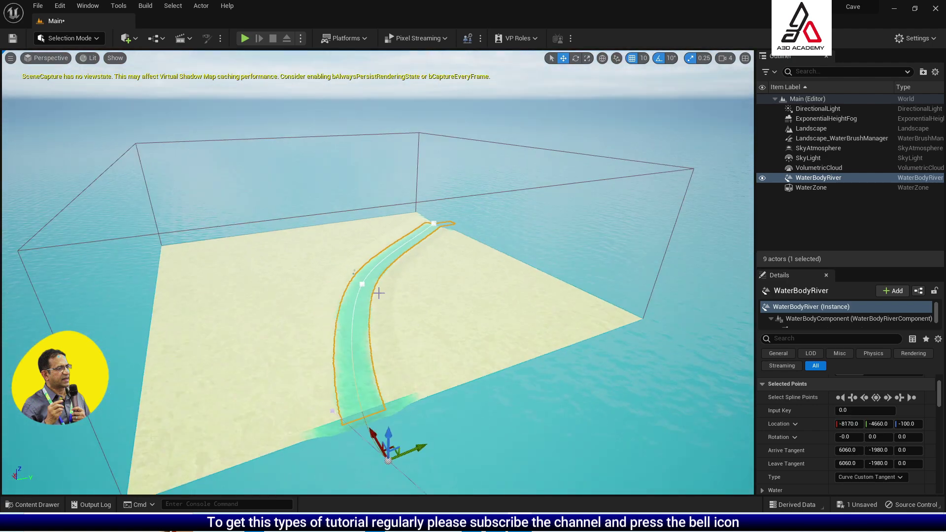
{"action": "left_click", "coordinate": [362, 285]}
{"action": "left_click_drag", "start_coordinate": [391, 279], "coordinate": [351, 311]}
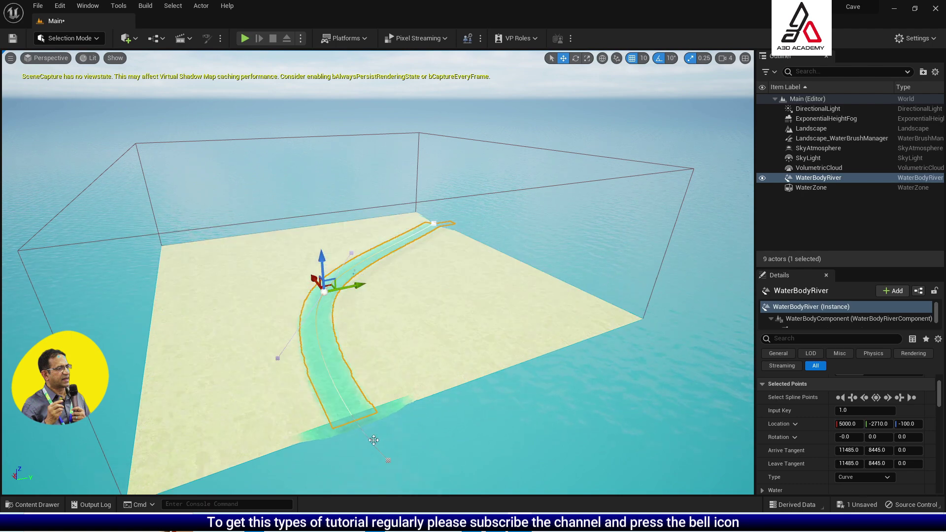
{"action": "left_click_drag", "start_coordinate": [412, 455], "coordinate": [393, 452]}
{"action": "left_click_drag", "start_coordinate": [439, 402], "coordinate": [461, 340], "text": "alt"}
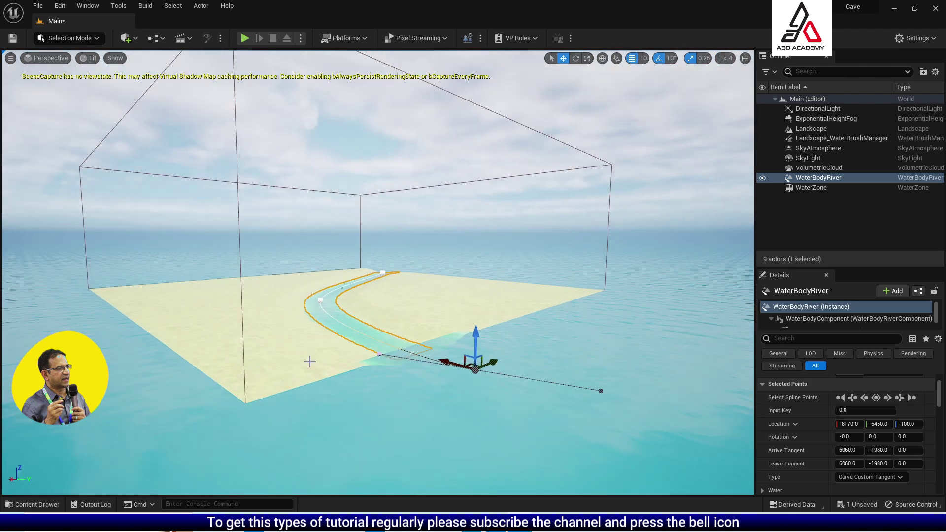
Step: Focus on the river's middle point and examine the channel, banks and curve from low and high viewpoints
{"action": "left_click", "coordinate": [320, 299]}
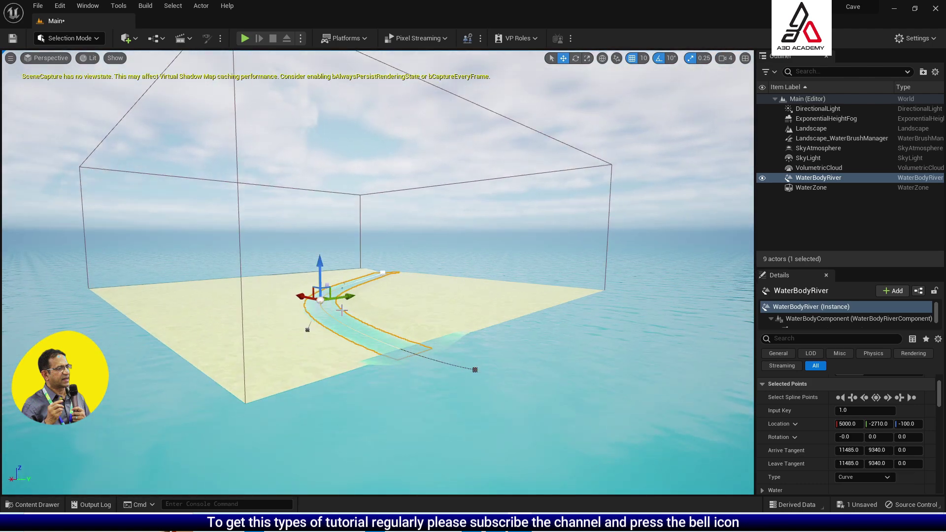
{"action": "key", "text": "f"}
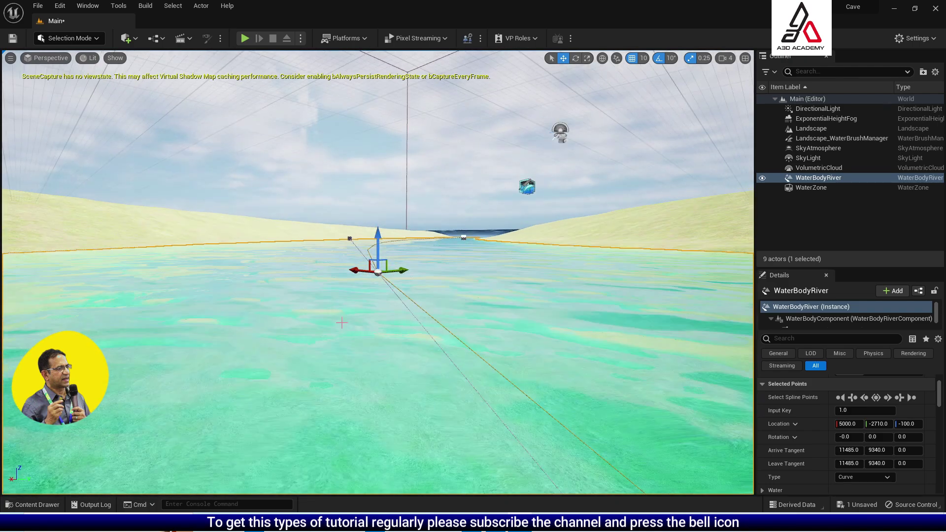
{"action": "left_click_drag", "start_coordinate": [345, 339], "coordinate": [526, 328], "text": "alt"}
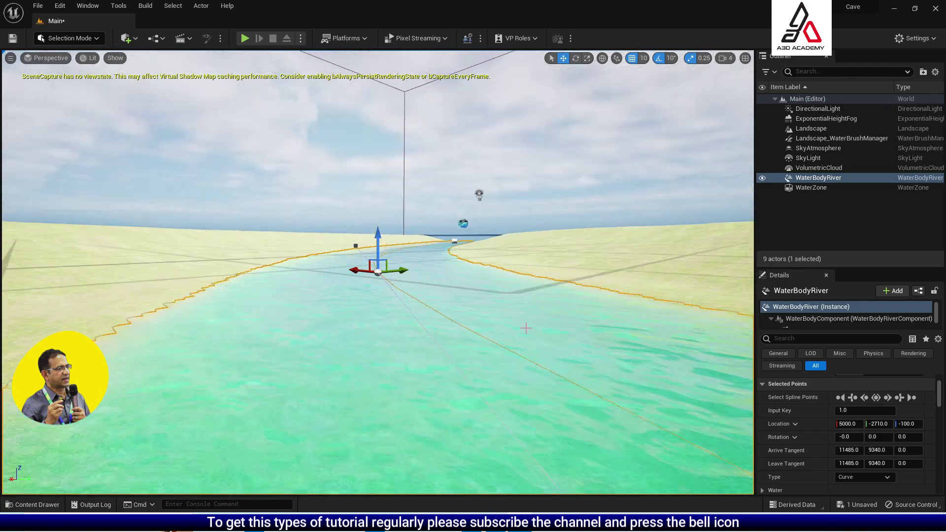
{"action": "left_click", "coordinate": [603, 237]}
{"action": "mouse_move", "coordinate": [325, 340]}
{"action": "left_mouse_down", "text": "alt"}
{"action": "mouse_move", "coordinate": [345, 374]}
{"action": "mouse_move", "coordinate": [377, 367]}
{"action": "mouse_move", "coordinate": [409, 382]}
{"action": "mouse_move", "coordinate": [327, 344]}
{"action": "mouse_move", "coordinate": [333, 353]}
{"action": "left_mouse_up", "text": "alt"}
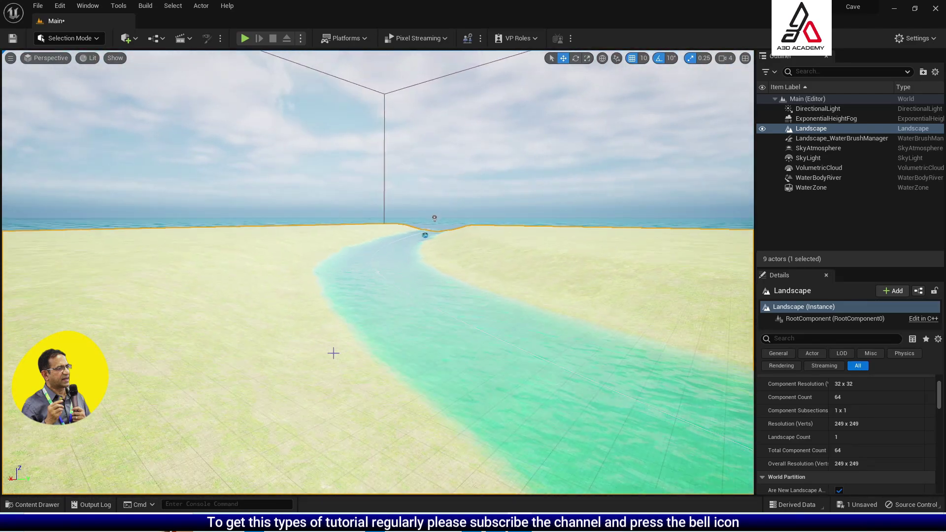
{"action": "left_click_drag", "start_coordinate": [448, 349], "coordinate": [384, 325], "text": "alt"}
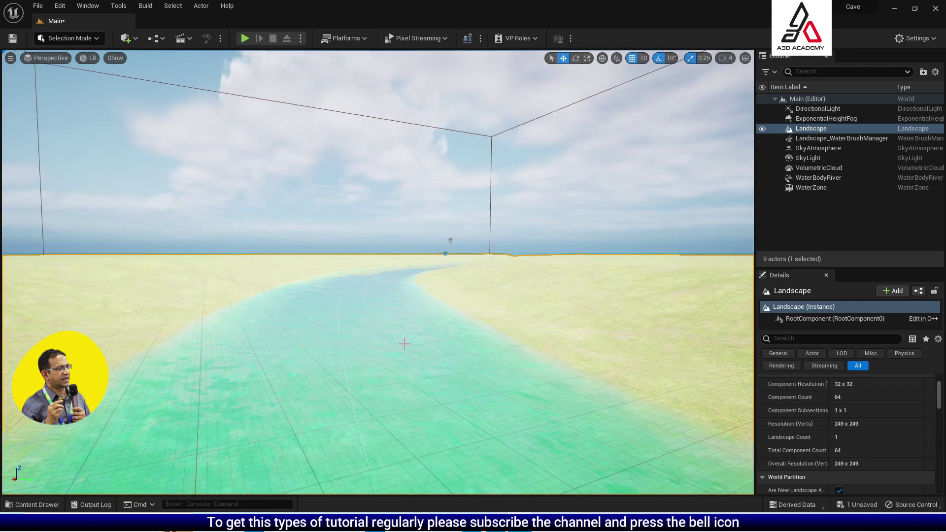
{"action": "left_click_drag", "start_coordinate": [405, 370], "coordinate": [463, 394], "text": "alt"}
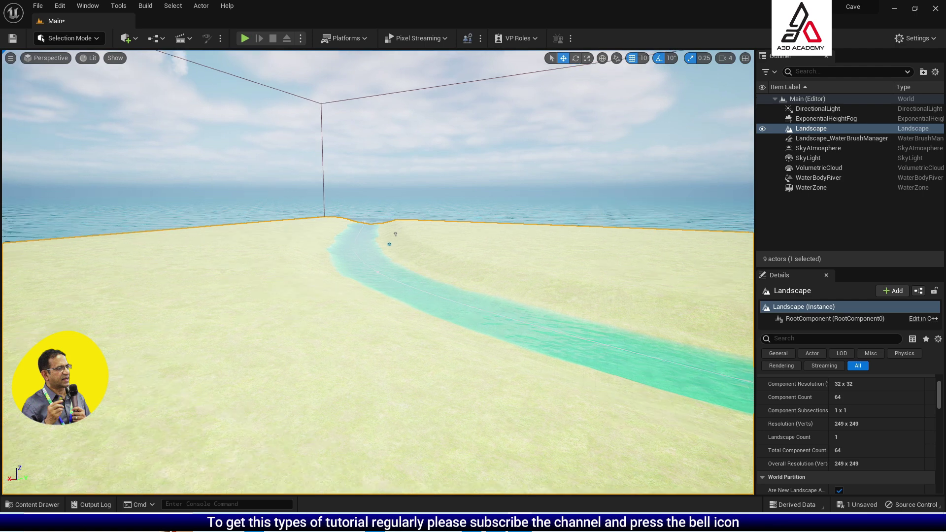
{"action": "left_click_drag", "start_coordinate": [387, 255], "coordinate": [328, 235], "text": "alt"}
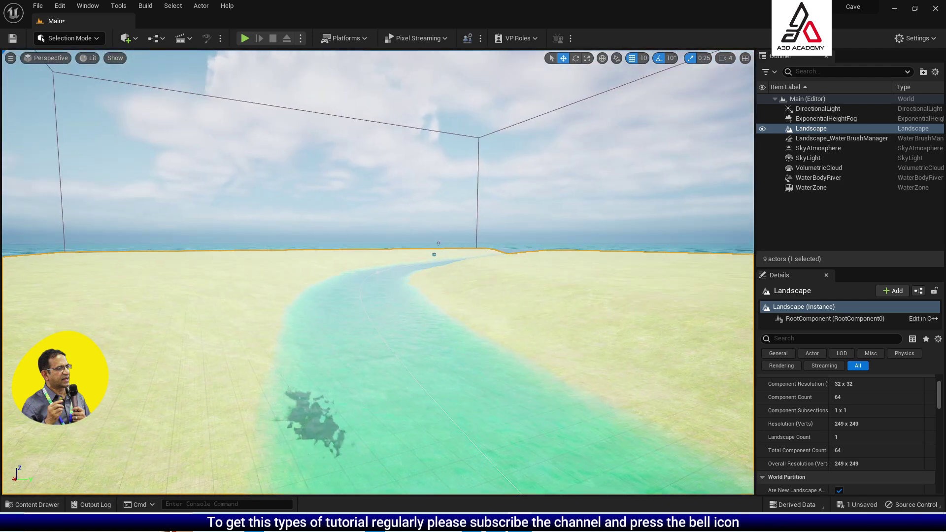
{"action": "left_click_drag", "start_coordinate": [483, 341], "coordinate": [419, 301], "text": "alt"}
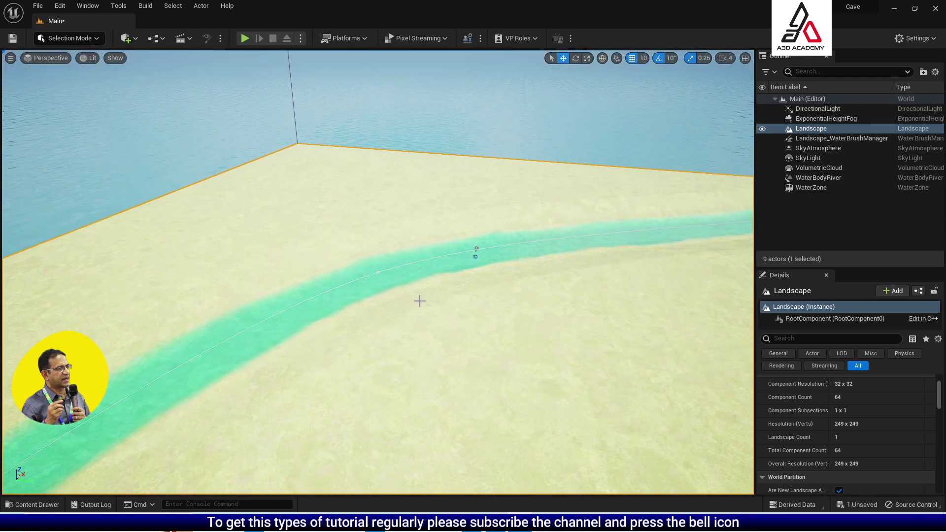
{"action": "left_click_drag", "start_coordinate": [517, 331], "coordinate": [626, 301], "text": "alt"}
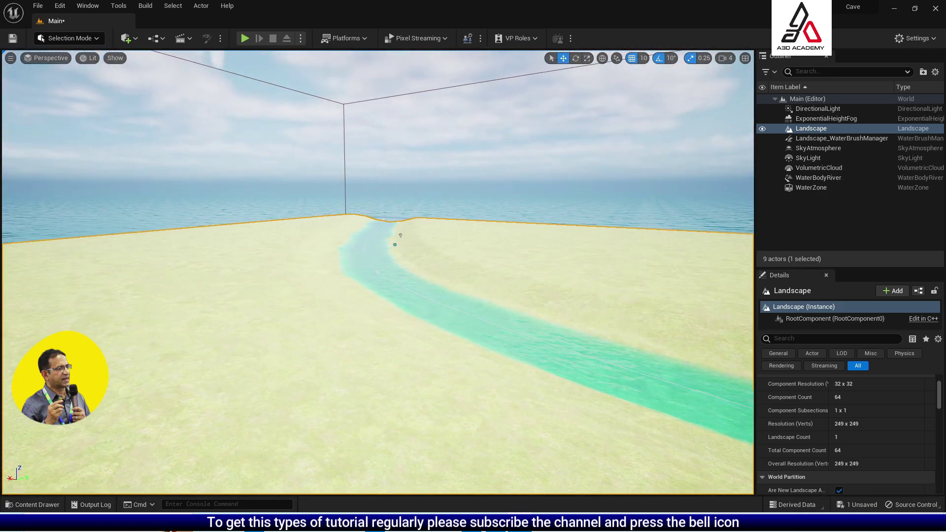
{"action": "mouse_move", "coordinate": [510, 315]}
{"action": "left_mouse_down", "text": "alt"}
{"action": "mouse_move", "coordinate": [463, 320]}
{"action": "mouse_move", "coordinate": [508, 324]}
{"action": "left_mouse_up", "text": "alt"}
{"action": "left_click_drag", "start_coordinate": [418, 280], "coordinate": [434, 280], "text": "alt"}
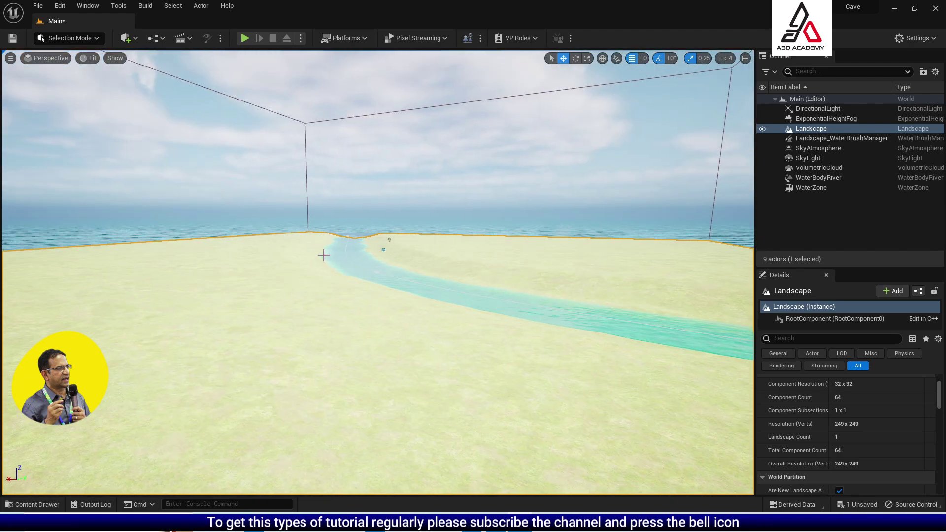
{"action": "left_click_drag", "start_coordinate": [433, 322], "coordinate": [485, 361], "text": "alt"}
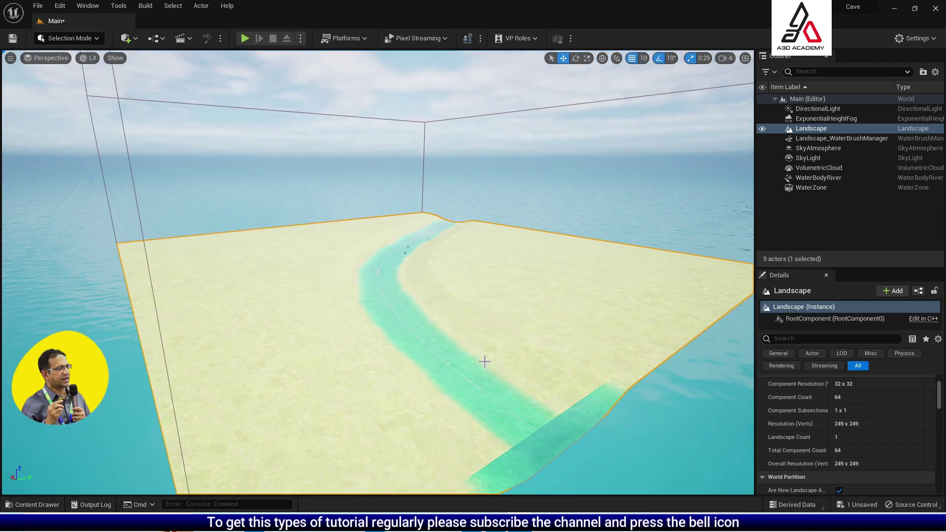
Step: Move the river's start point sideways to Y -13540 so the river leaves the landscape near its corner
{"action": "left_click", "coordinate": [540, 432]}
{"action": "left_click_drag", "start_coordinate": [546, 440], "coordinate": [569, 447], "text": "alt"}
{"action": "left_click", "coordinate": [624, 466]}
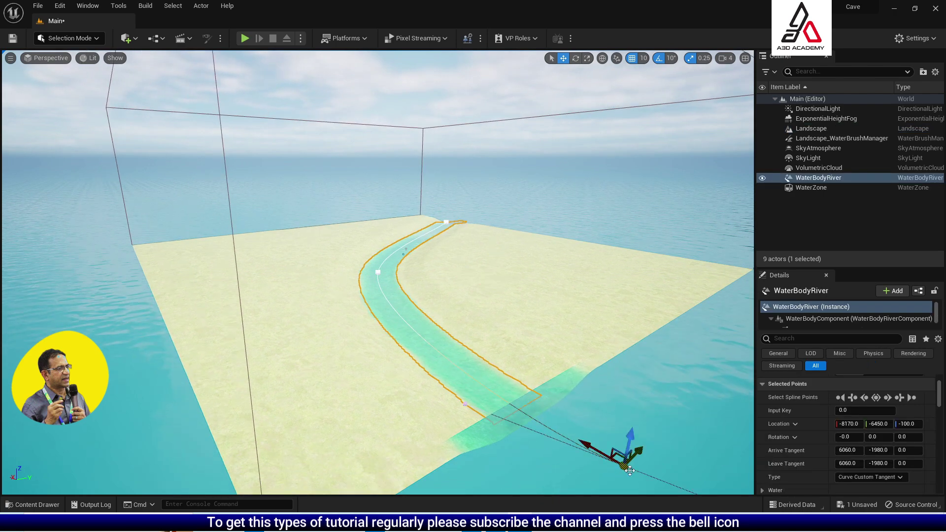
{"action": "left_click_drag", "start_coordinate": [635, 456], "coordinate": [299, 492]}
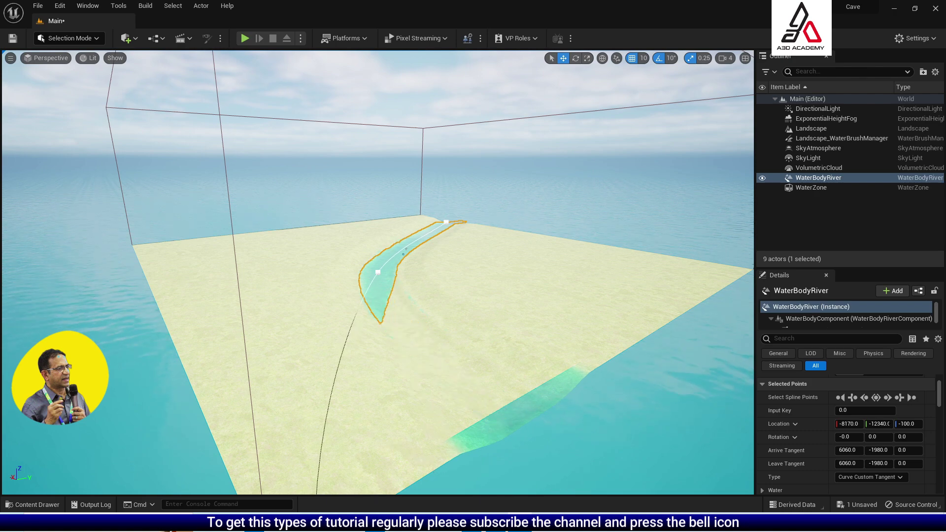
{"action": "left_click_drag", "start_coordinate": [440, 342], "coordinate": [477, 328], "text": "alt"}
{"action": "scroll", "coordinate": [618, 412], "scroll_direction": "down", "scroll_amount": 3}
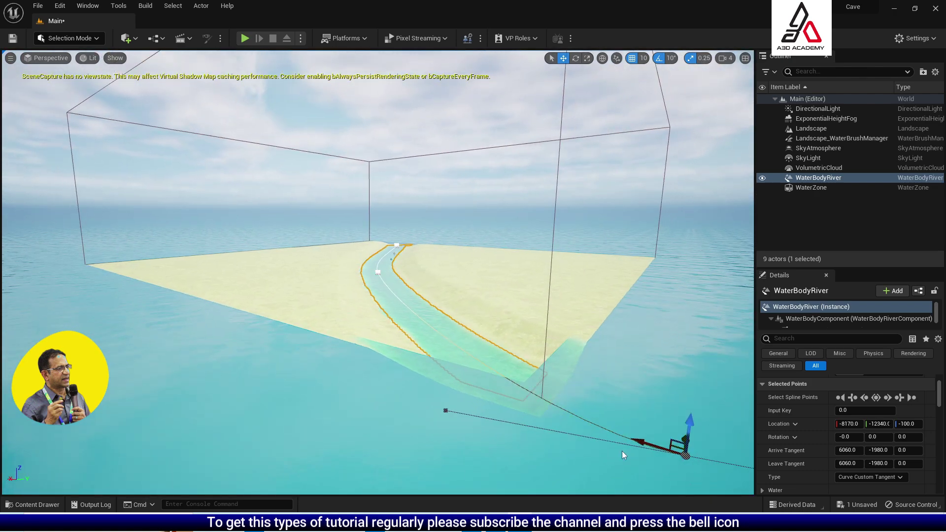
{"action": "left_click_drag", "start_coordinate": [622, 451], "coordinate": [567, 446], "text": "alt"}
{"action": "left_click_drag", "start_coordinate": [434, 430], "coordinate": [351, 437]}
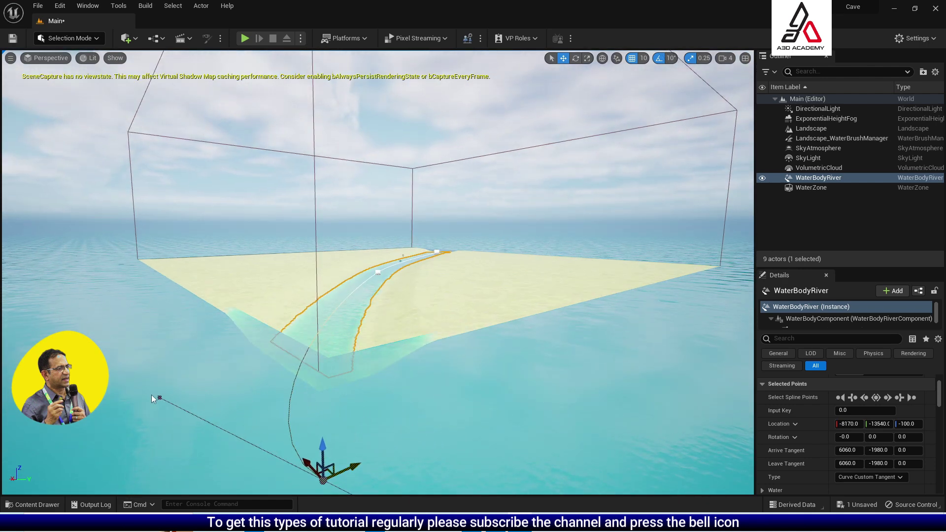
Step: Bend the start point's tangent handle to about 6060, 3120 to curve the river's mouth
{"action": "left_click_drag", "start_coordinate": [180, 390], "coordinate": [339, 353]}
{"action": "left_click_drag", "start_coordinate": [402, 377], "coordinate": [424, 388], "text": "alt"}
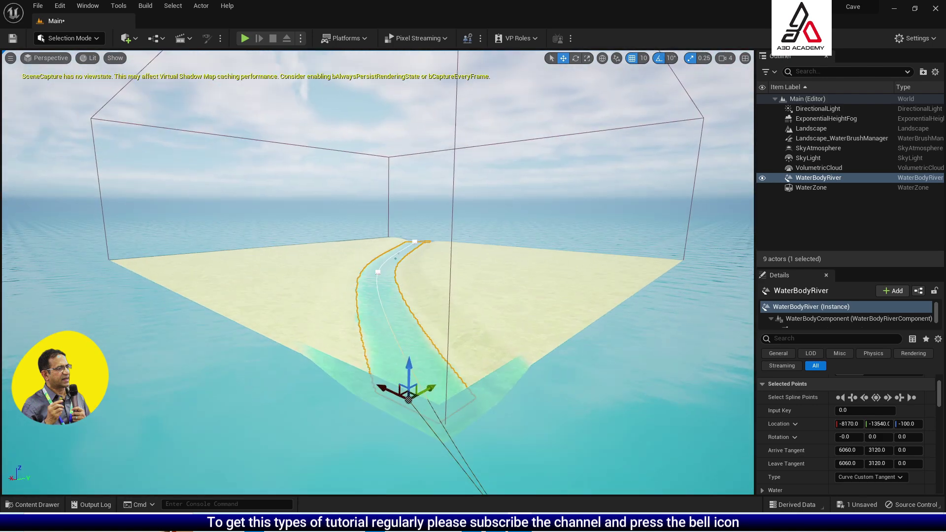
{"action": "scroll", "coordinate": [378, 273], "scroll_direction": "up", "scroll_amount": 2}
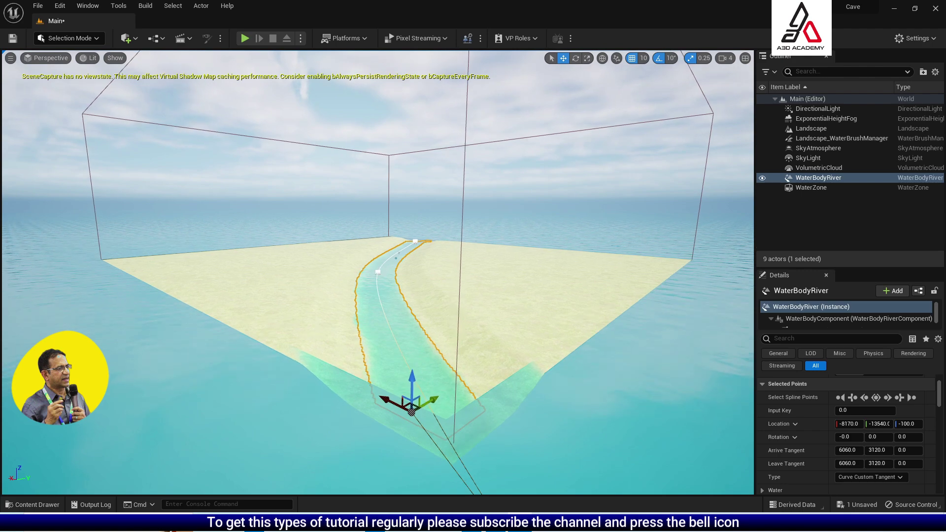
Step: Examine the reshaped river near water level, with nothing selected, to judge the view along its course
{"action": "left_click", "coordinate": [378, 272]}
{"action": "key", "text": "f"}
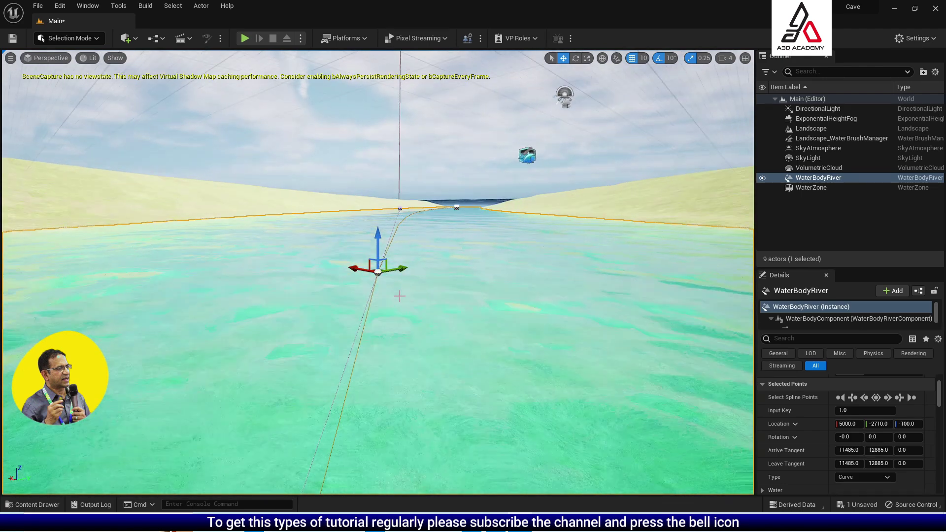
{"action": "left_click_drag", "start_coordinate": [399, 296], "coordinate": [421, 283], "text": "alt"}
{"action": "right_click_drag", "start_coordinate": [392, 292], "coordinate": [425, 199]}
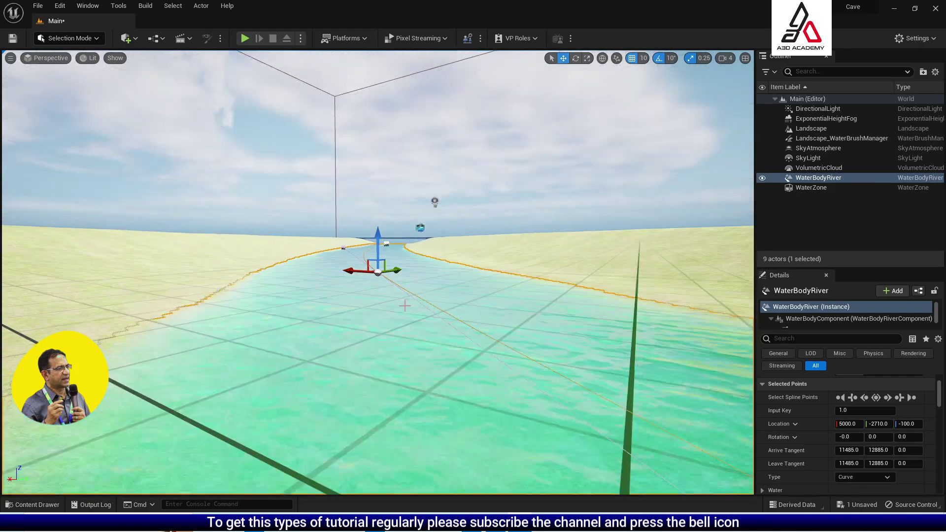
{"action": "left_click", "coordinate": [300, 149]}
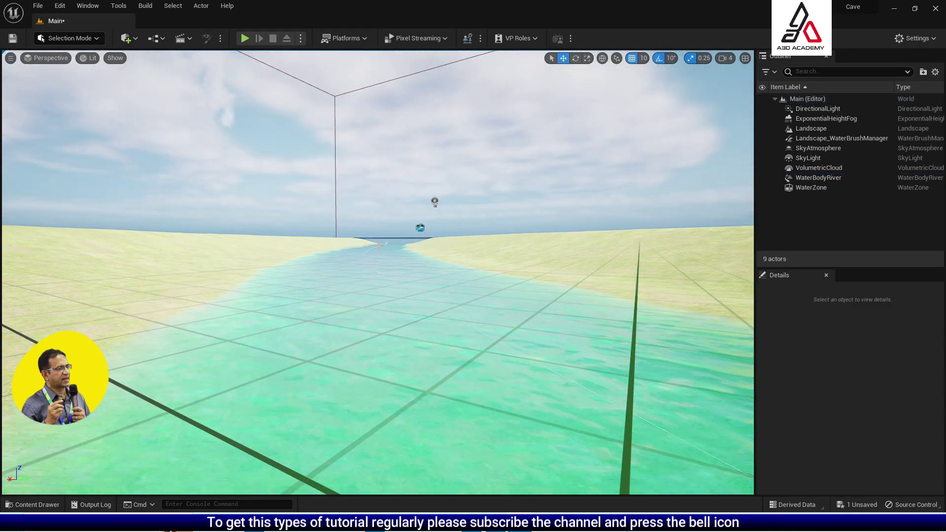
{"action": "right_click_drag", "start_coordinate": [380, 229], "coordinate": [422, 239]}
{"action": "right_click_drag", "start_coordinate": [391, 326], "coordinate": [366, 313]}
{"action": "right_click_drag", "start_coordinate": [424, 227], "coordinate": [426, 227]}
{"action": "scroll", "coordinate": [523, 325], "scroll_direction": "down", "scroll_amount": 5}
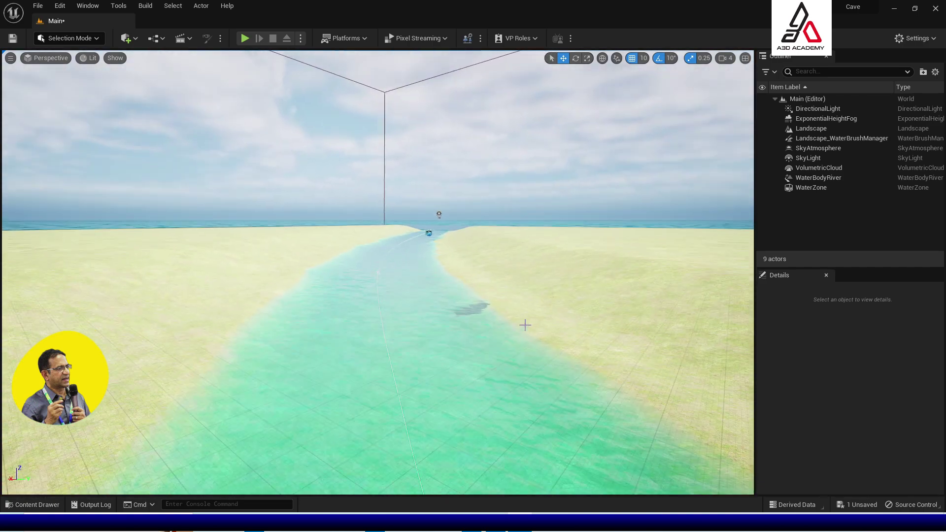
{"action": "mouse_move", "coordinate": [481, 296]}
{"action": "left_mouse_down", "text": "alt"}
{"action": "mouse_move", "coordinate": [545, 291]}
{"action": "mouse_move", "coordinate": [487, 299]}
{"action": "left_mouse_up", "text": "alt"}
{"action": "right_click_drag", "start_coordinate": [481, 296], "coordinate": [490, 290]}
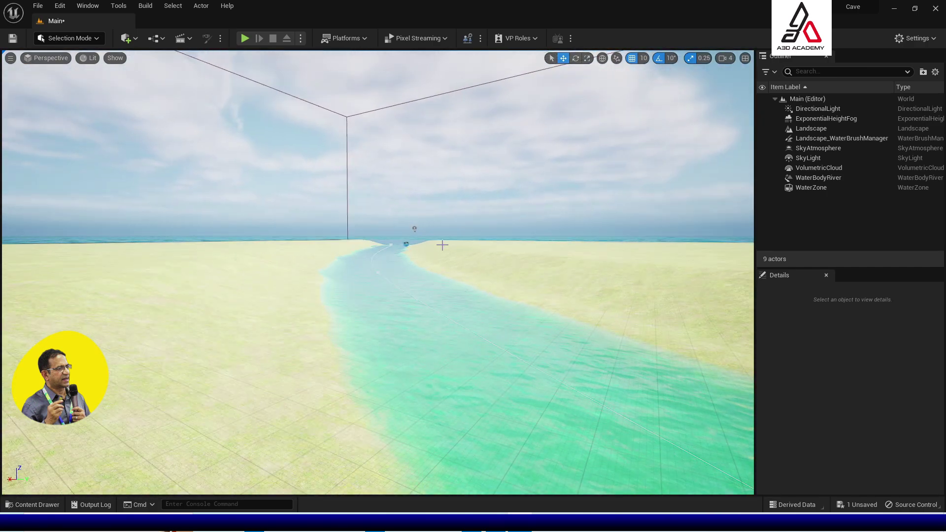
{"action": "mouse_move", "coordinate": [512, 247]}
{"action": "left_mouse_down", "text": "alt"}
{"action": "mouse_move", "coordinate": [481, 250]}
{"action": "mouse_move", "coordinate": [506, 252]}
{"action": "left_mouse_up", "text": "alt"}
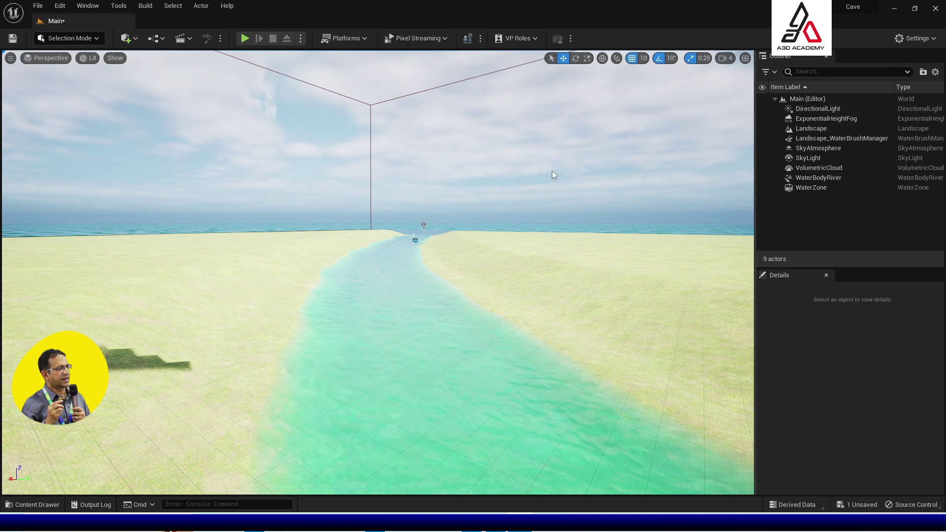
Step: Rotate the directional light so sunlight reflects along the river, and delete the point light accidentally placed on the bank
{"action": "left_click", "coordinate": [809, 108]}
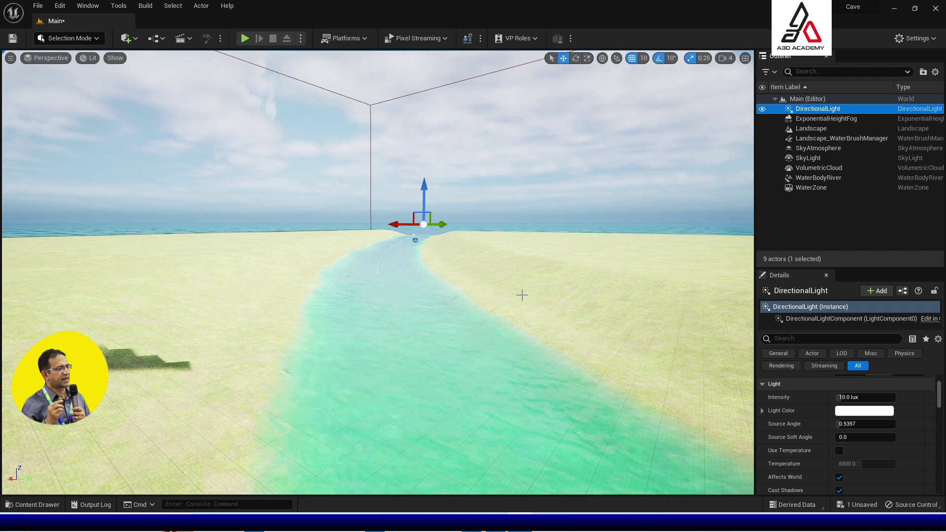
{"action": "key", "text": "ctrl+l"}
{"action": "left_click", "coordinate": [586, 308]}
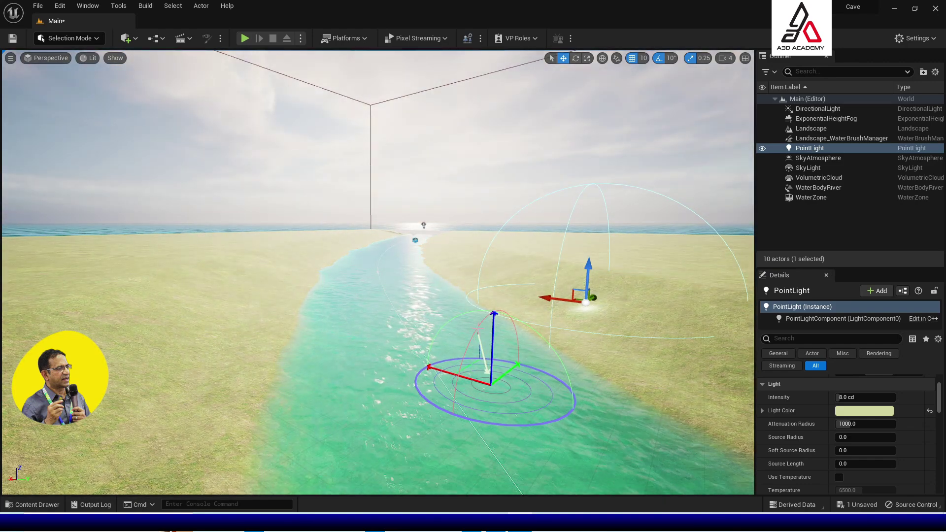
{"action": "key", "text": "Escape"}
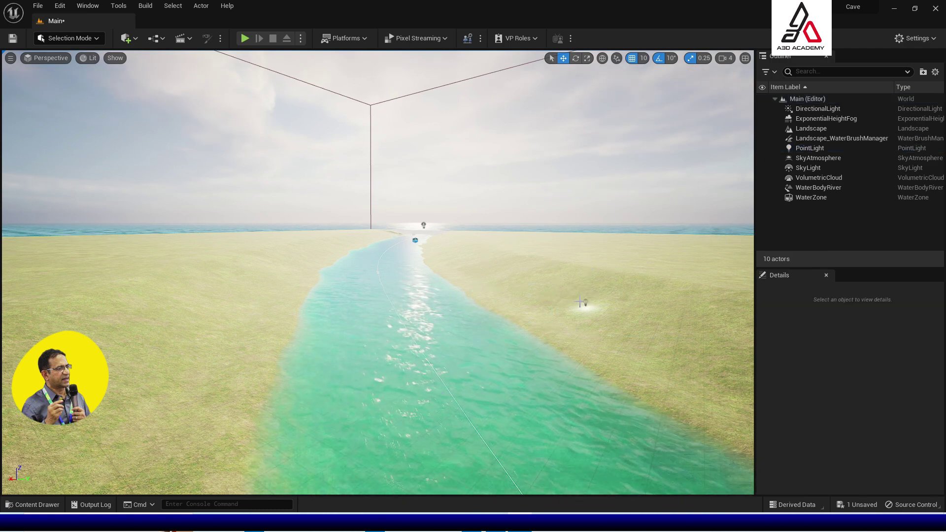
{"action": "left_click", "coordinate": [586, 303]}
{"action": "key", "text": "Delete"}
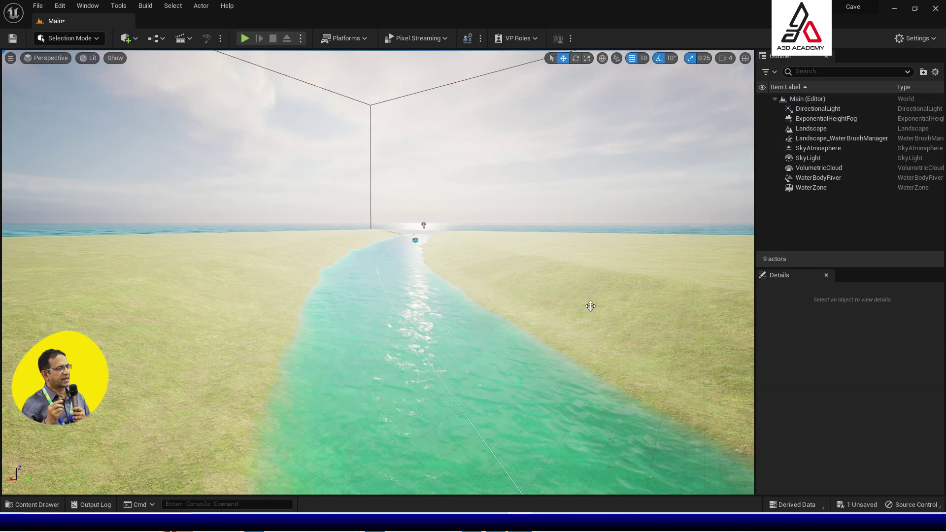
Step: Raise the volumetric cloud's Layer Bottom Altitude to about 16.42
{"action": "right_click_drag", "start_coordinate": [490, 299], "coordinate": [496, 295]}
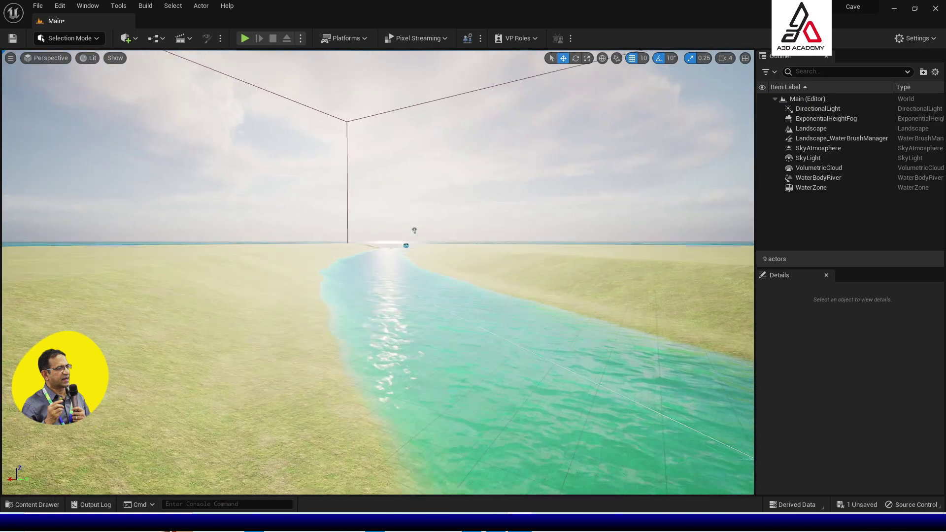
{"action": "right_click_drag", "start_coordinate": [391, 246], "coordinate": [387, 246]}
{"action": "key", "text": "d"}
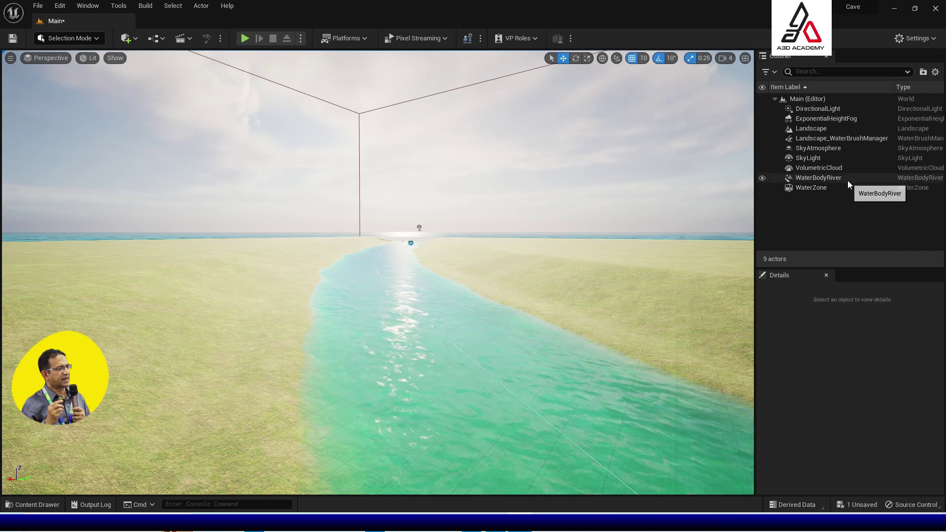
{"action": "left_click", "coordinate": [838, 168]}
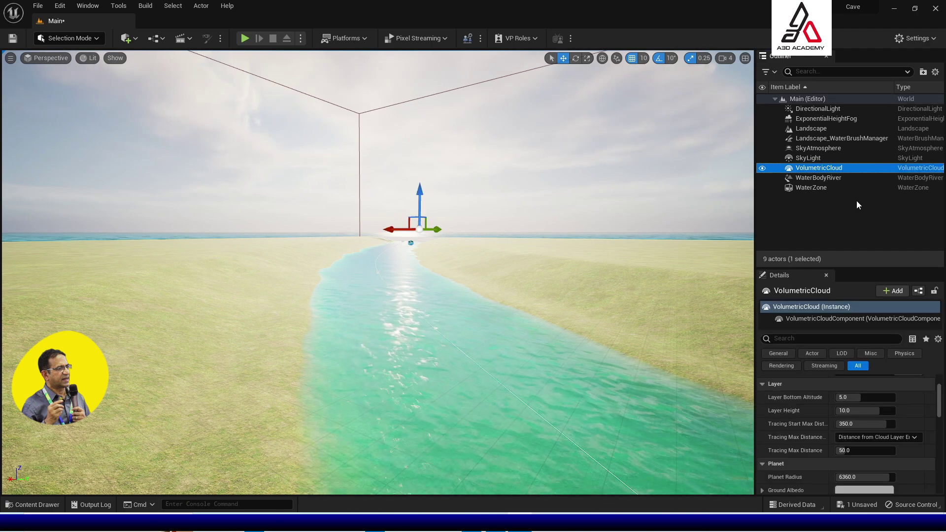
{"action": "left_click", "coordinate": [845, 398]}
{"action": "mouse_move", "coordinate": [845, 398]}
{"action": "left_mouse_down"}
{"action": "mouse_move", "coordinate": [880, 398]}
{"action": "mouse_move", "coordinate": [848, 398]}
{"action": "mouse_move", "coordinate": [863, 398]}
{"action": "left_mouse_up"}
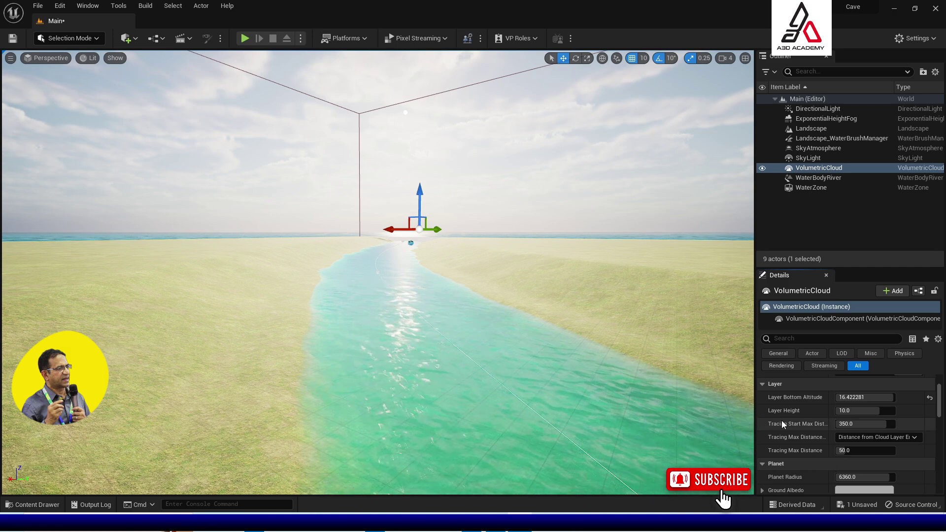
{"action": "scroll", "coordinate": [809, 444], "scroll_direction": "down", "scroll_amount": 2}
{"action": "scroll", "coordinate": [809, 443], "scroll_direction": "up", "scroll_amount": 3}
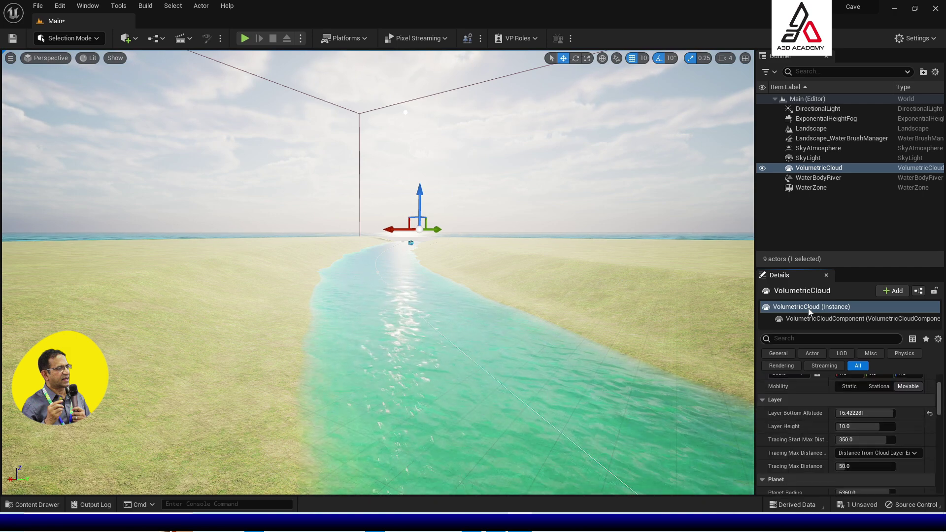
Step: Try a different intensity and an orange light colour on the directional light, discarding both changes
{"action": "left_click", "coordinate": [818, 109]}
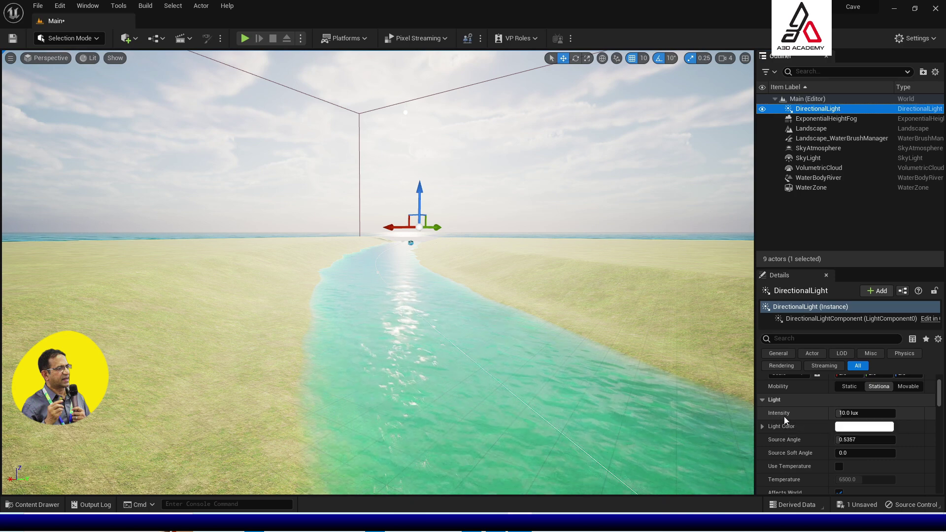
{"action": "left_click_drag", "start_coordinate": [841, 413], "coordinate": [913, 416]}
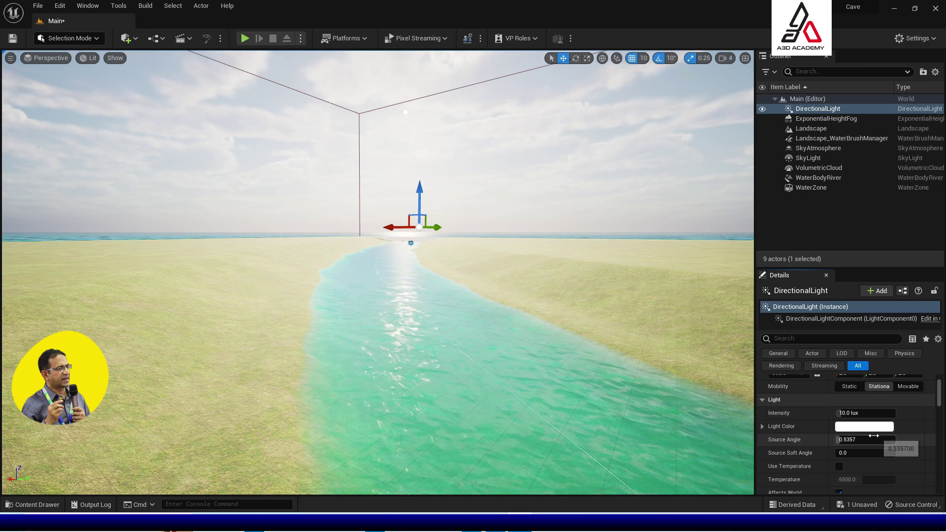
{"action": "left_click", "coordinate": [847, 426]}
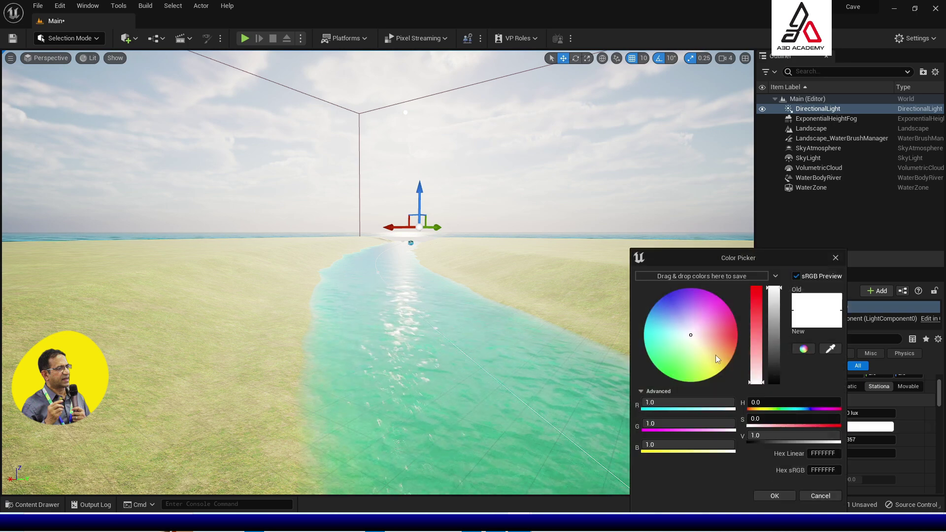
{"action": "mouse_move", "coordinate": [716, 354]}
{"action": "left_mouse_down"}
{"action": "mouse_move", "coordinate": [706, 361]}
{"action": "mouse_move", "coordinate": [717, 340]}
{"action": "mouse_move", "coordinate": [702, 352]}
{"action": "mouse_move", "coordinate": [731, 344]}
{"action": "left_mouse_up"}
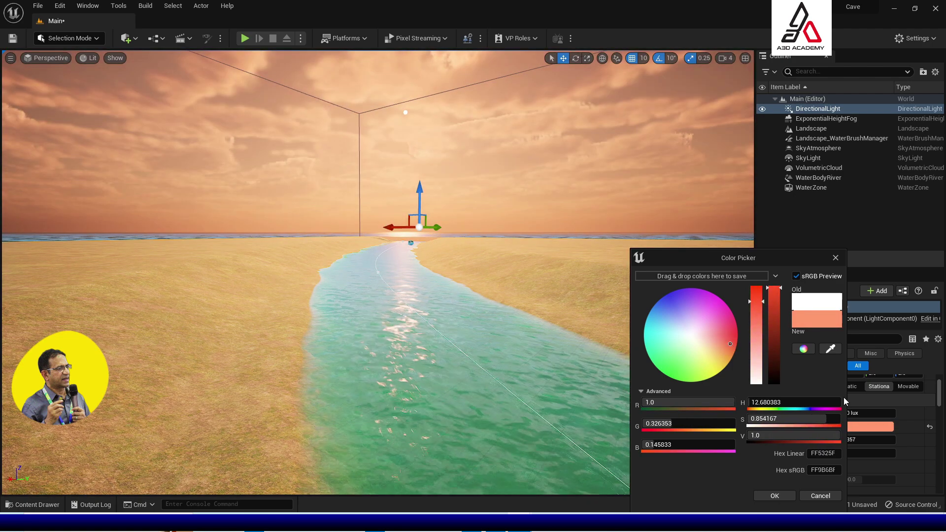
{"action": "left_click", "coordinate": [820, 496]}
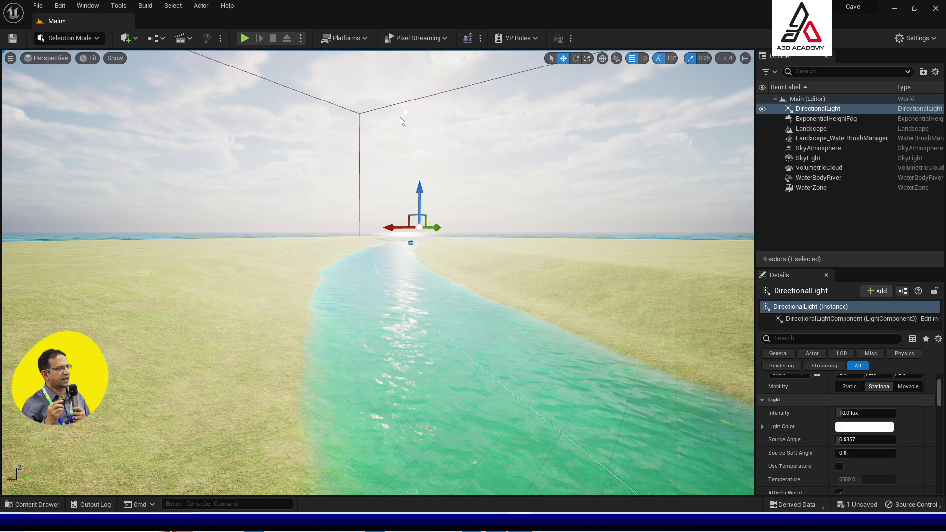
Step: Set the directional light's Source Angle to 4.12 and lower the sun to just above the horizon over the river's far end
{"action": "mouse_move", "coordinate": [871, 440]}
{"action": "left_mouse_down"}
{"action": "mouse_move", "coordinate": [896, 440]}
{"action": "mouse_move", "coordinate": [872, 440]}
{"action": "left_mouse_up"}
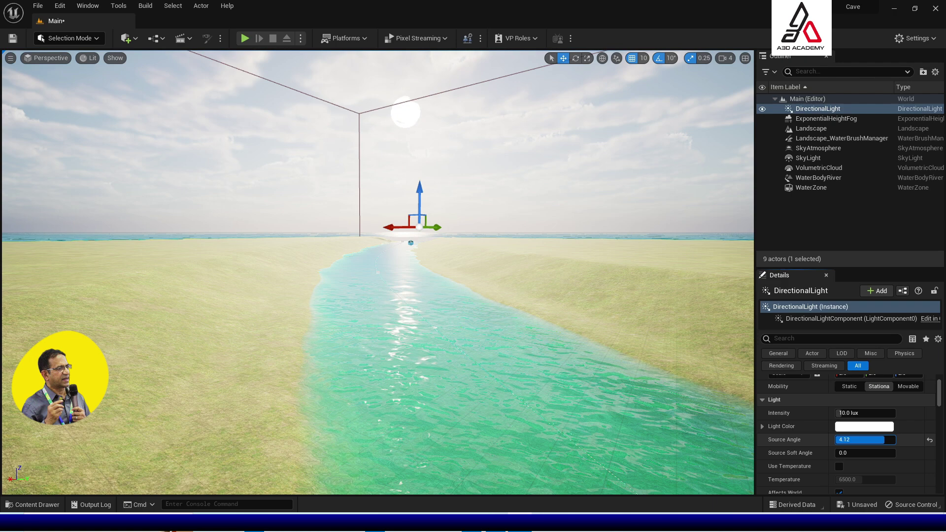
{"action": "left_click_drag", "start_coordinate": [872, 440], "coordinate": [871, 440]}
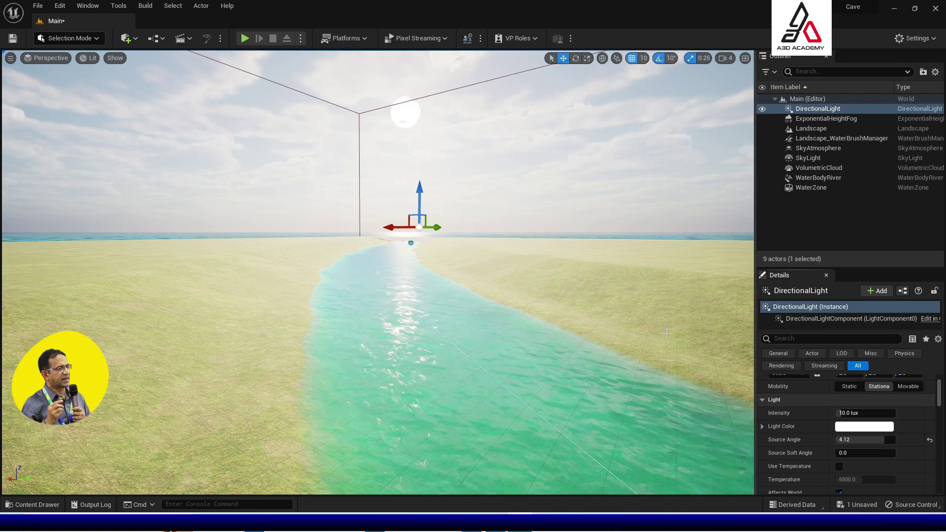
{"action": "left_click", "coordinate": [620, 314], "text": "ctrl"}
{"action": "key", "text": "ctrl+l"}
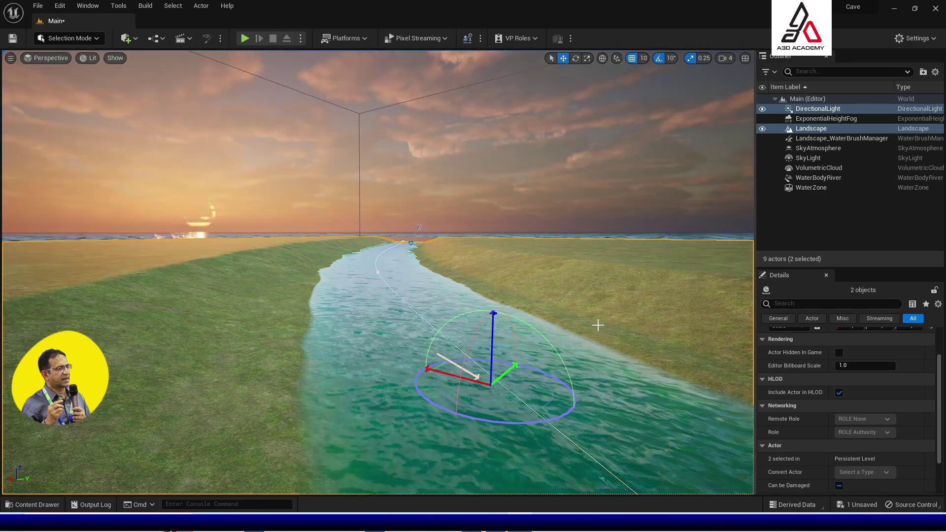
{"action": "left_click_drag", "start_coordinate": [597, 325], "coordinate": [619, 322], "text": "ctrl"}
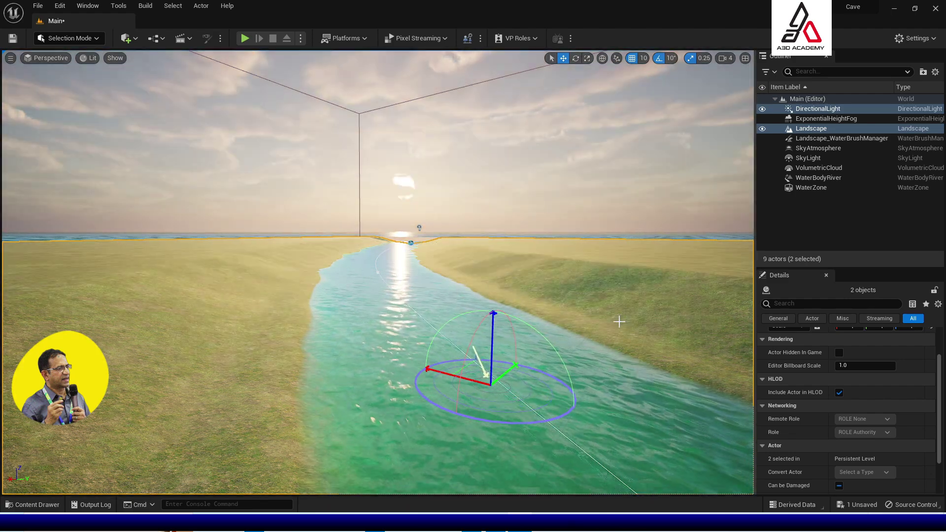